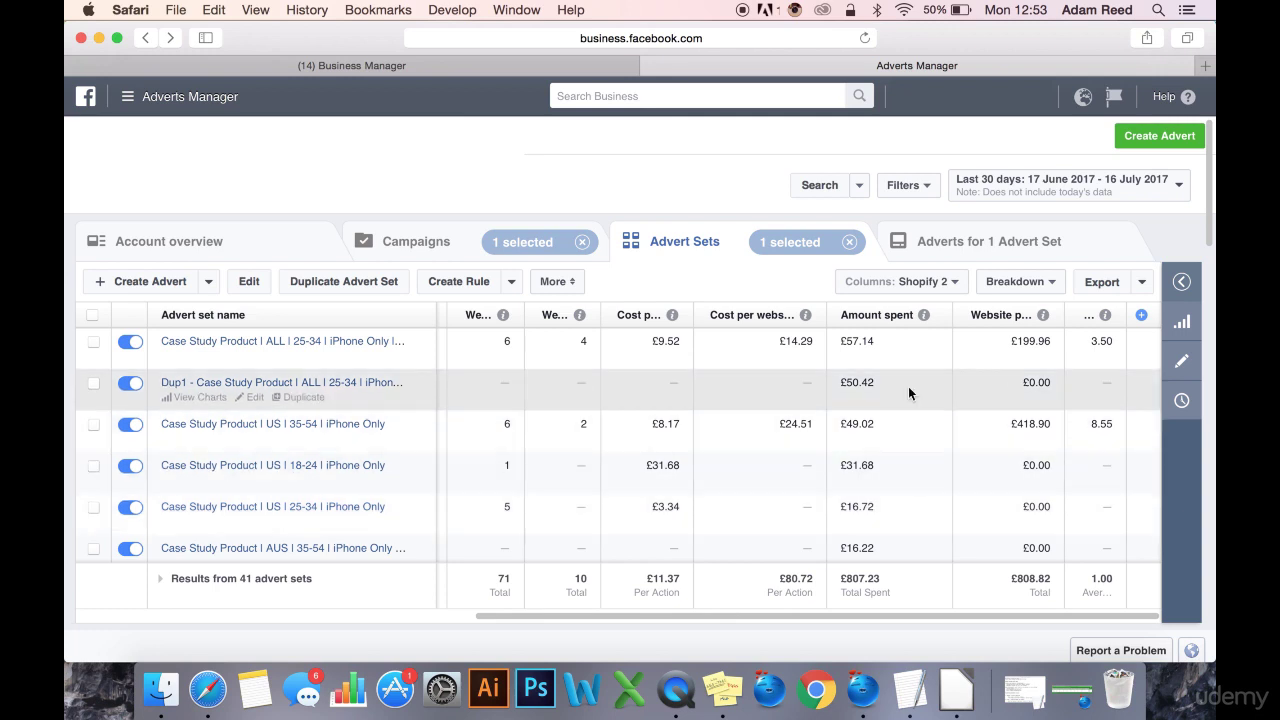
Examine the totals for amount spent, website purchase value and number of purchases across all advert sets.
{"action": "scroll", "coordinate": [896, 461], "scroll_direction": "down", "scroll_amount": 1}
{"action": "scroll", "coordinate": [899, 457], "scroll_direction": "up", "scroll_amount": 1}
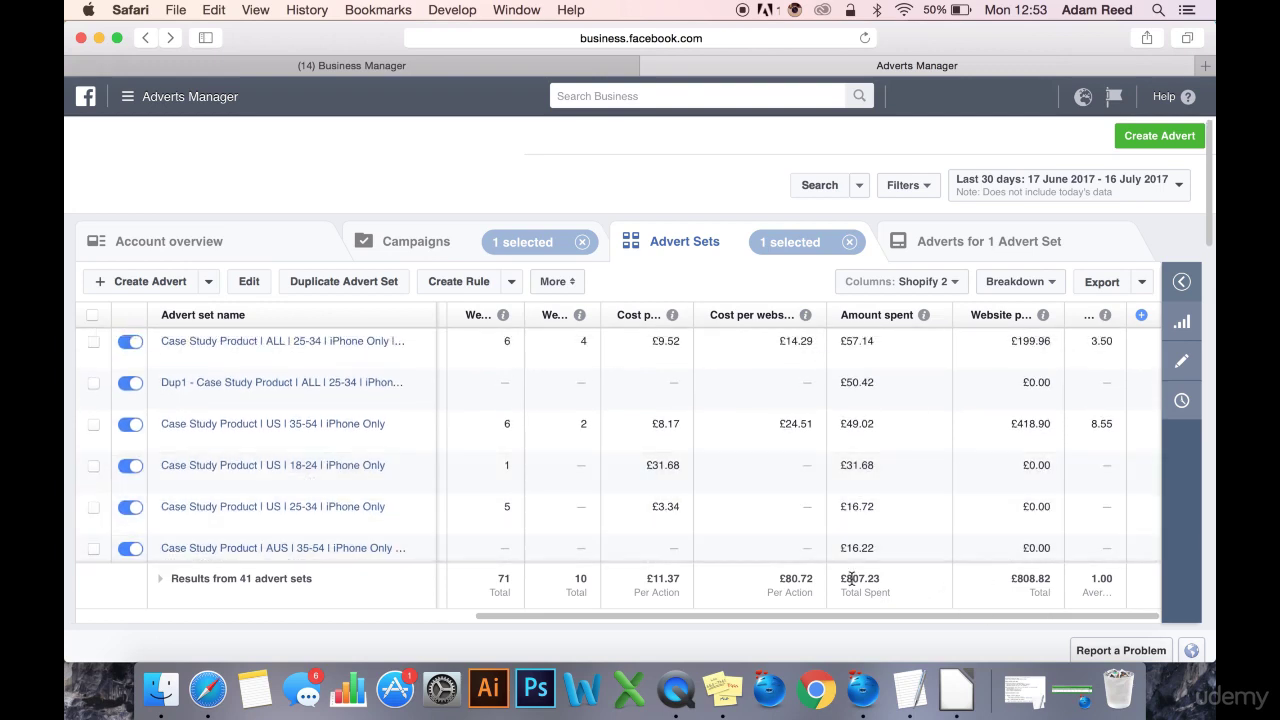
{"action": "left_click_drag", "start_coordinate": [843, 578], "coordinate": [864, 579]}
{"action": "left_click_drag", "start_coordinate": [1012, 578], "coordinate": [1048, 578]}
{"action": "left_click", "coordinate": [582, 580]}
{"action": "double_click", "coordinate": [586, 578]}
{"action": "left_click", "coordinate": [579, 581]}
{"action": "double_click", "coordinate": [576, 580]}
{"action": "left_click", "coordinate": [585, 580]}
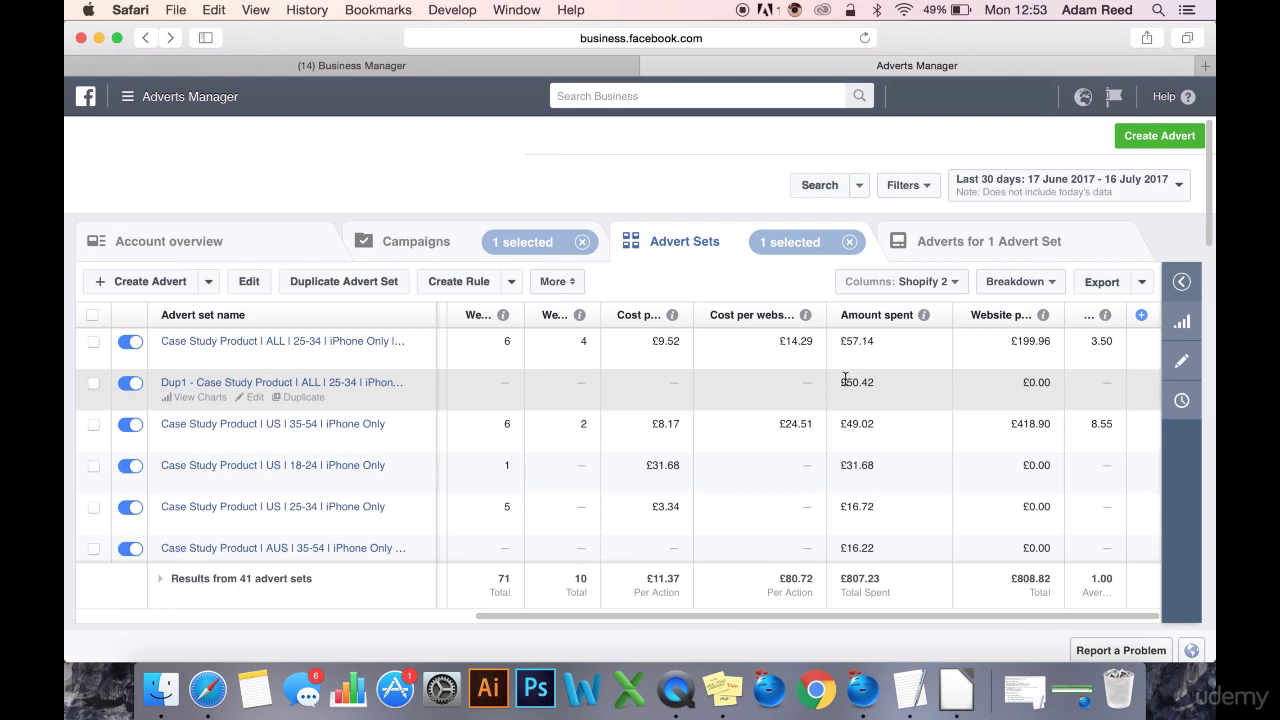
Review amount spent, adds to basket and purchases for the individual advert sets down through the 1% and 2% LAA audiences.
{"action": "scroll", "coordinate": [826, 458], "scroll_direction": "down", "scroll_amount": 3}
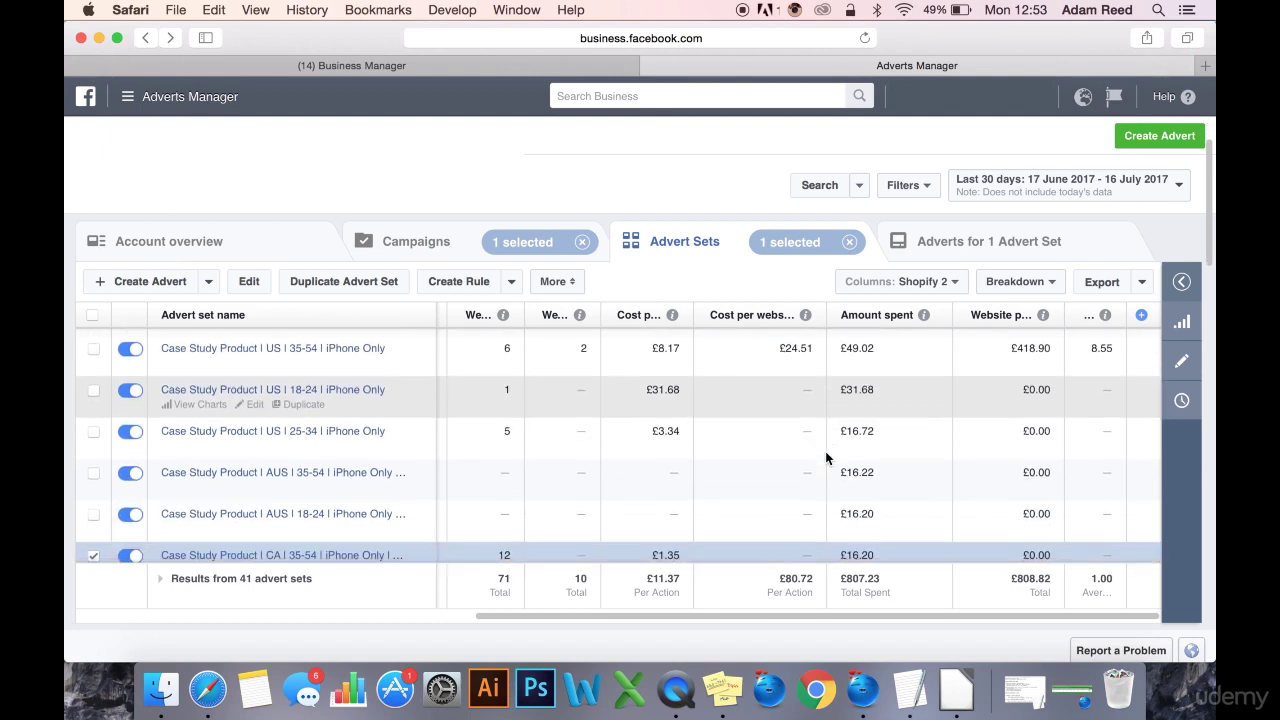
{"action": "scroll", "coordinate": [828, 452], "scroll_direction": "down", "scroll_amount": 2}
{"action": "scroll", "coordinate": [865, 407], "scroll_direction": "up", "scroll_amount": 1}
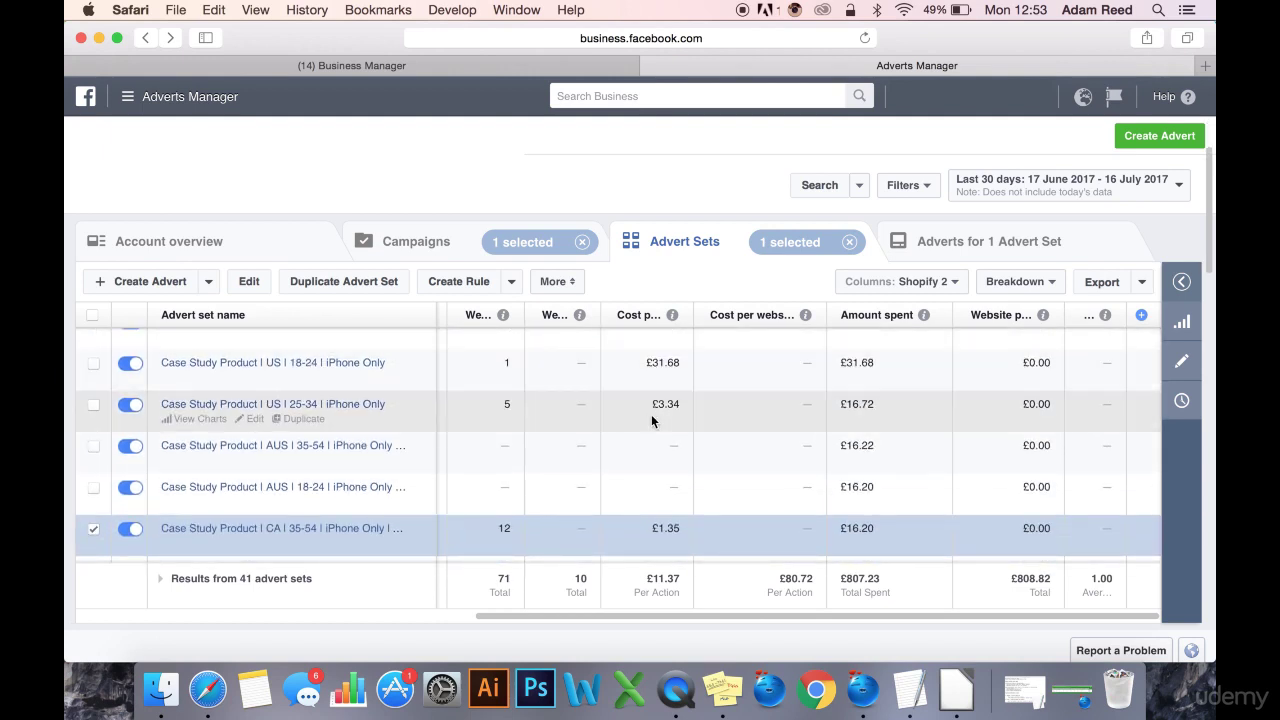
{"action": "scroll", "coordinate": [812, 447], "scroll_direction": "up", "scroll_amount": 1}
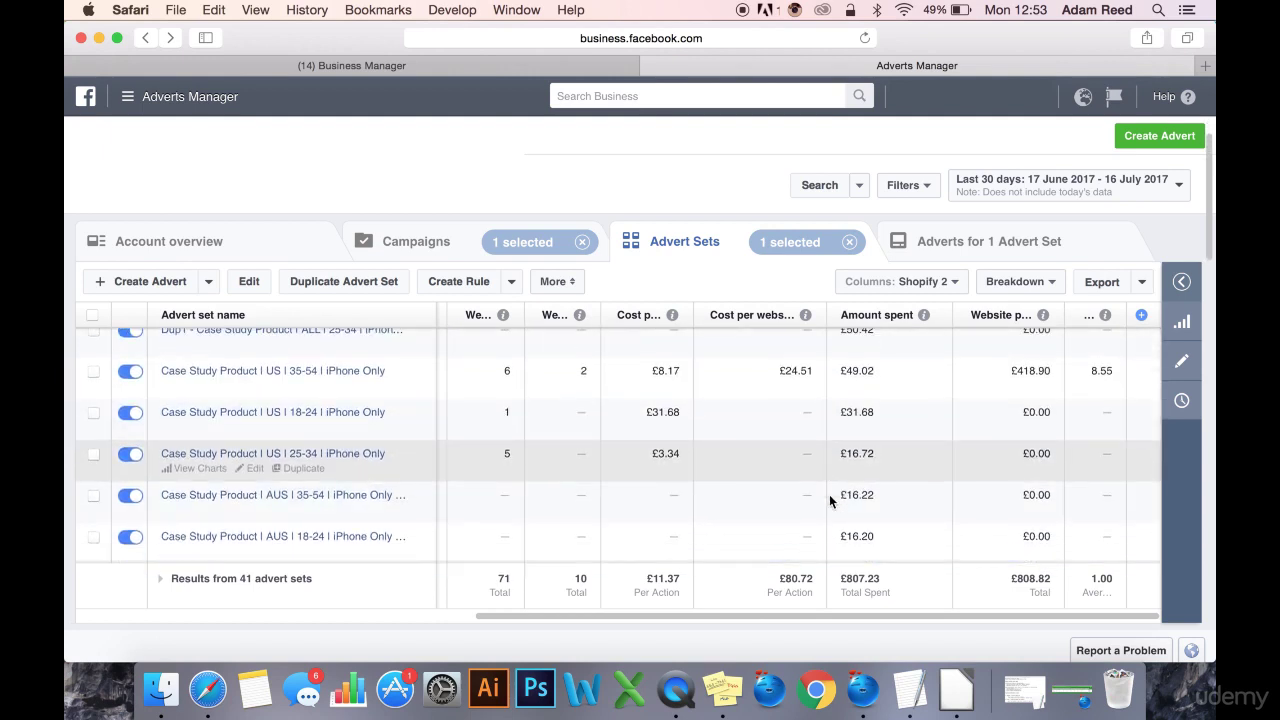
{"action": "scroll", "coordinate": [830, 497], "scroll_direction": "down", "scroll_amount": 3}
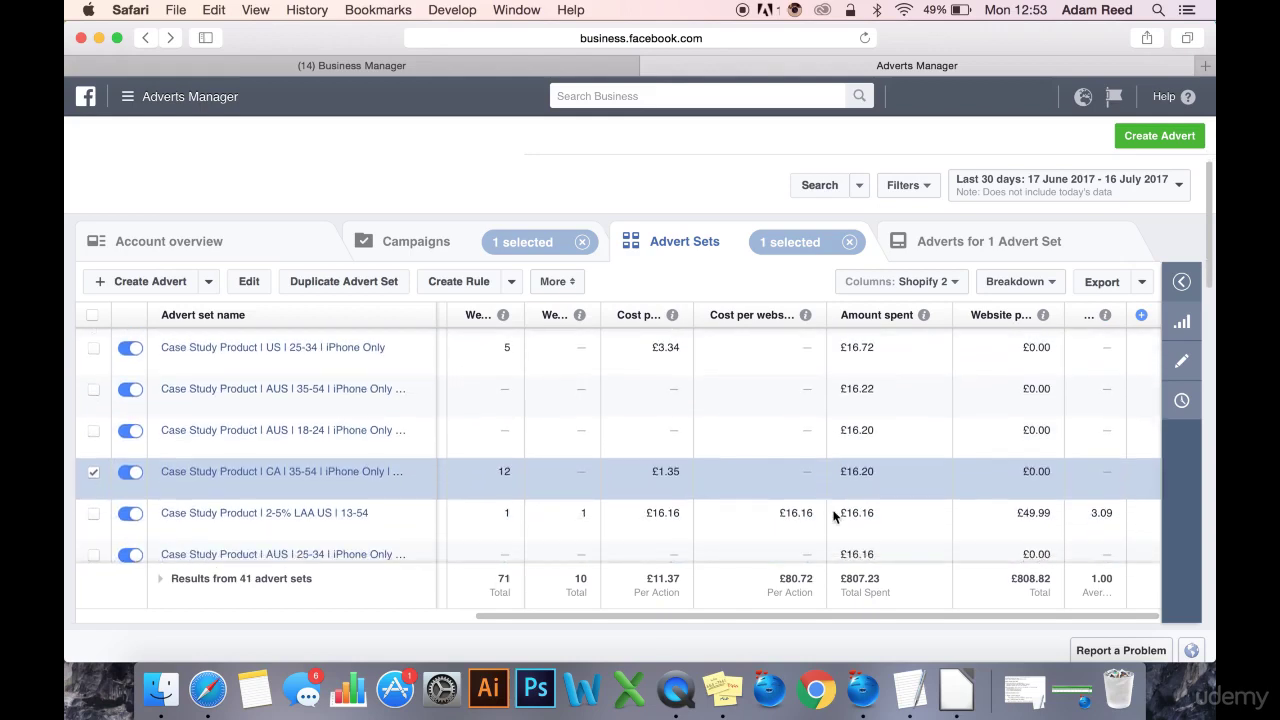
{"action": "scroll", "coordinate": [836, 522], "scroll_direction": "down", "scroll_amount": 2}
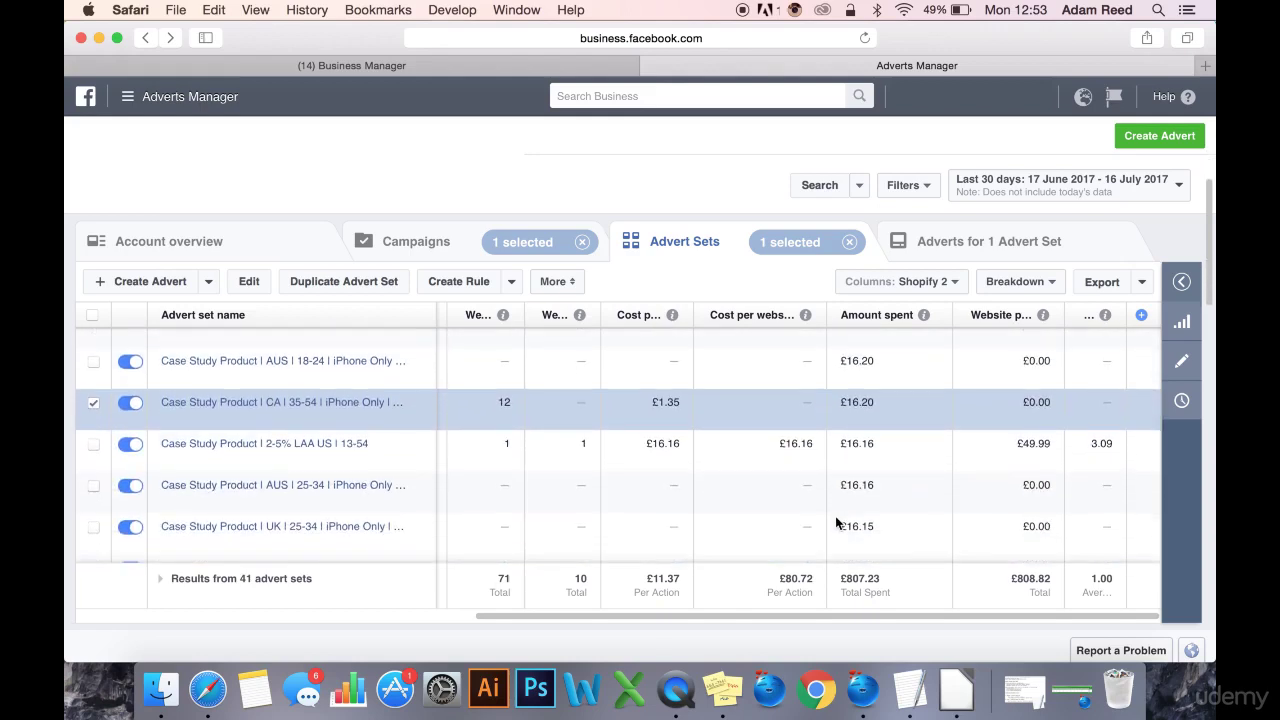
{"action": "scroll", "coordinate": [828, 525], "scroll_direction": "down", "scroll_amount": 1}
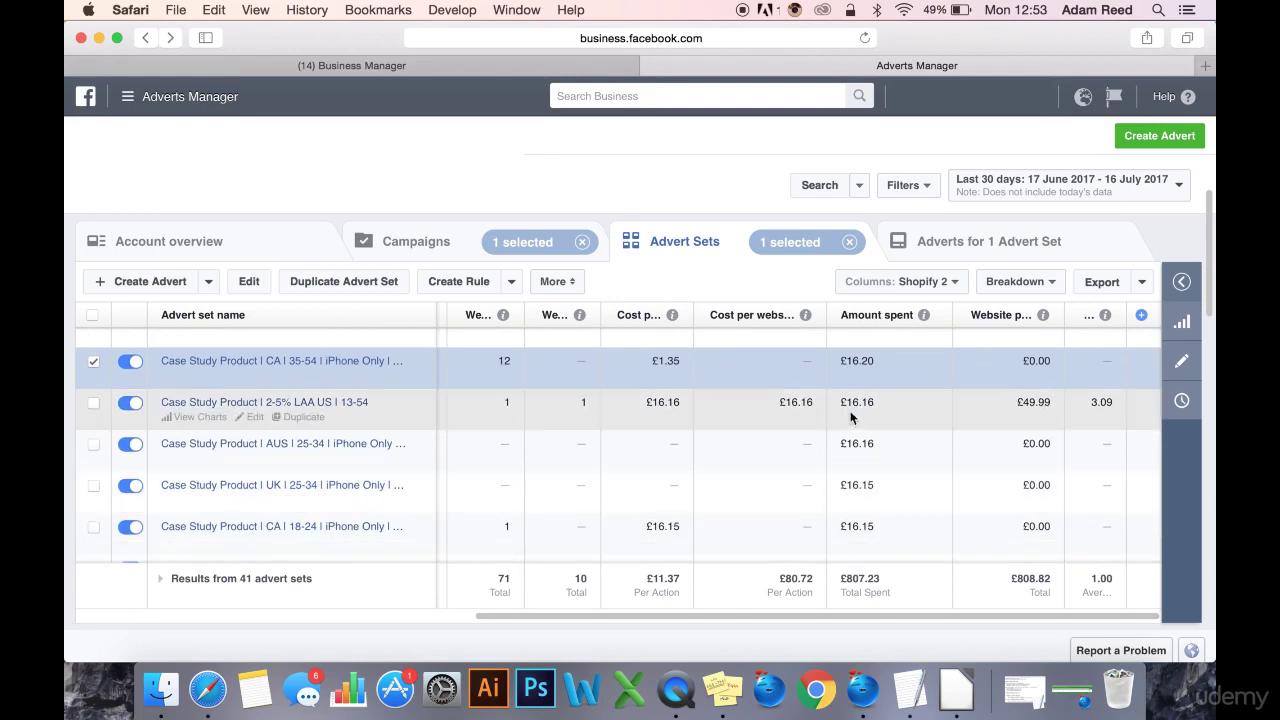
{"action": "scroll", "coordinate": [834, 481], "scroll_direction": "down", "scroll_amount": 5}
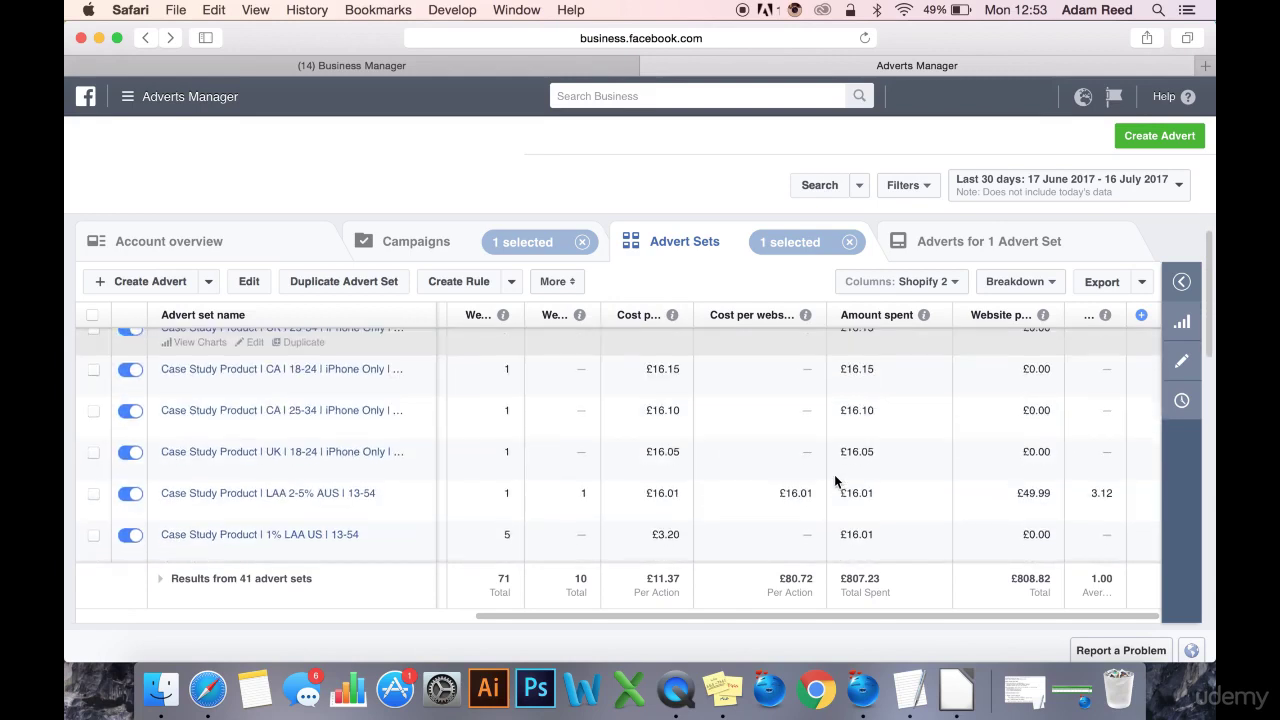
{"action": "scroll", "coordinate": [851, 531], "scroll_direction": "down", "scroll_amount": 4}
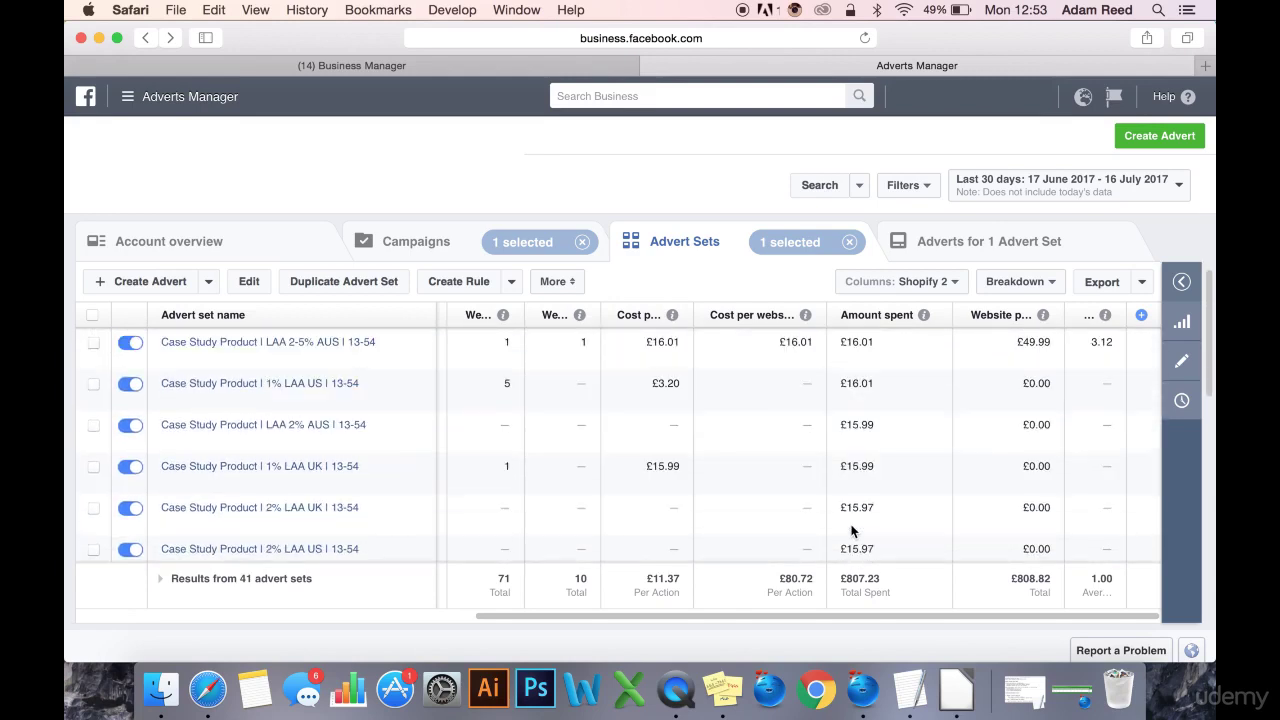
{"action": "scroll", "coordinate": [851, 520], "scroll_direction": "down", "scroll_amount": 2}
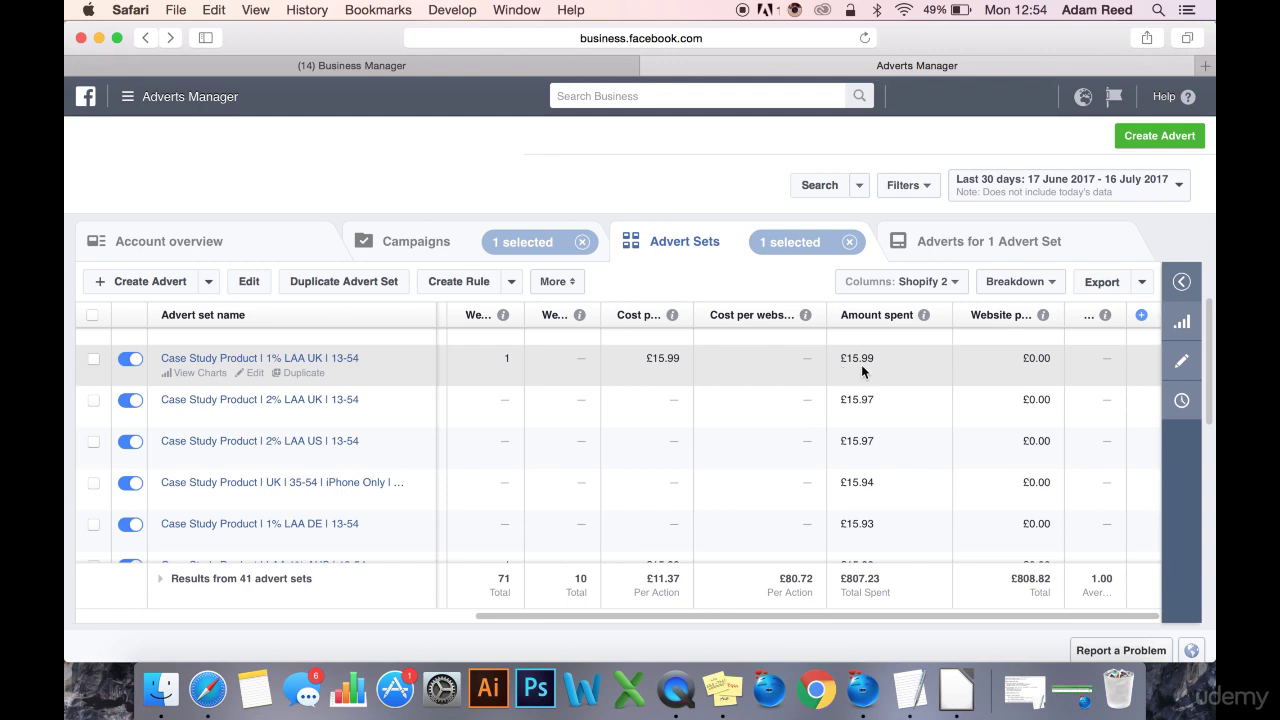
{"action": "scroll", "coordinate": [861, 364], "scroll_direction": "up", "scroll_amount": 1}
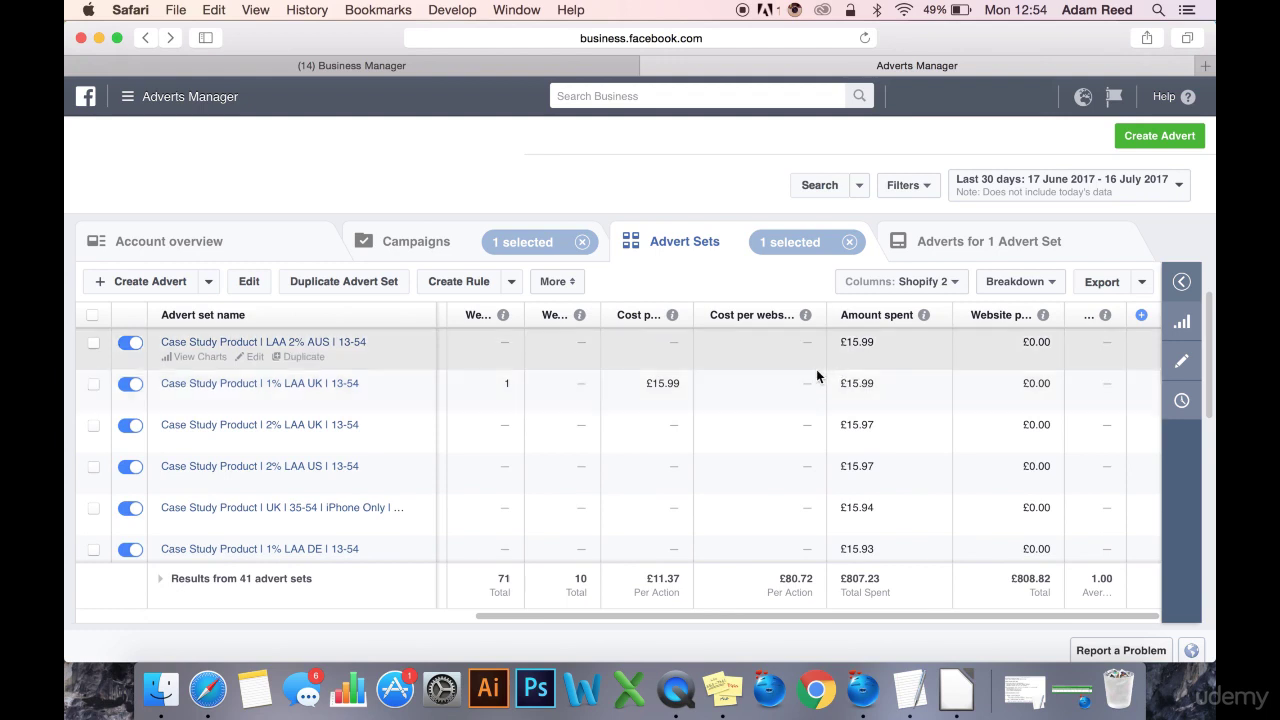
{"action": "mouse_move", "coordinate": [669, 317]}
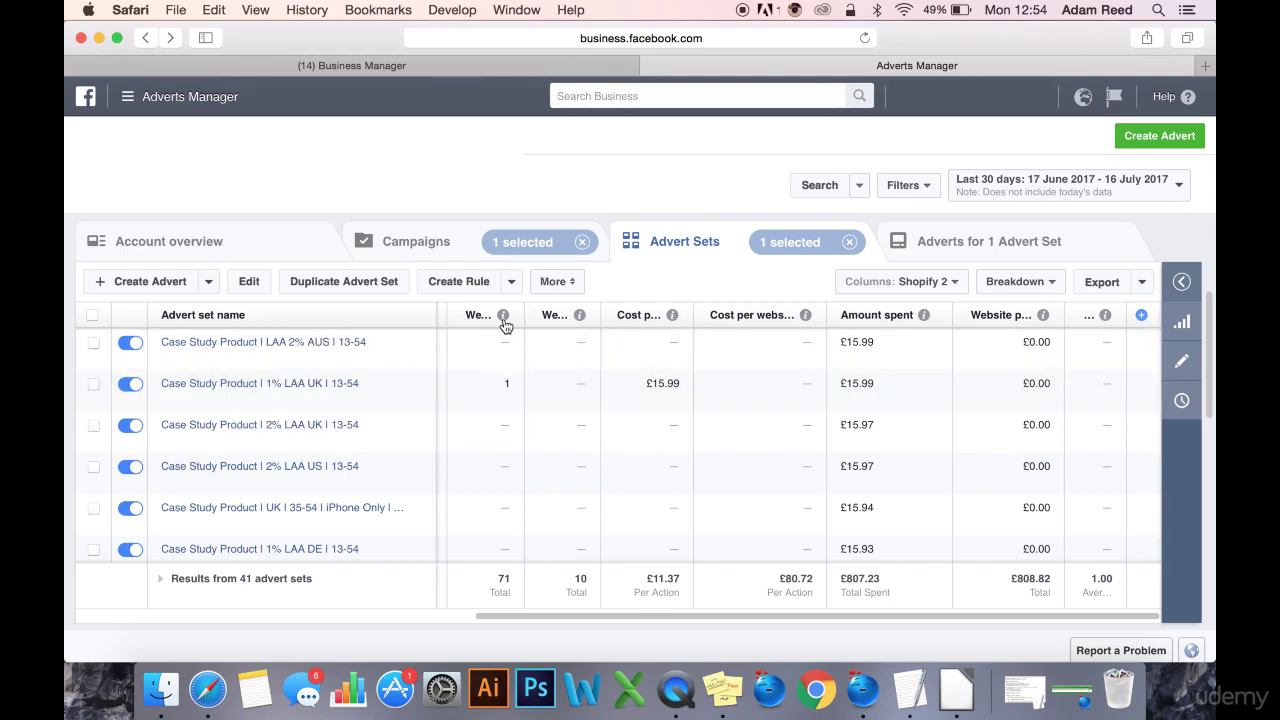
{"action": "mouse_move", "coordinate": [502, 318]}
Examine the cost per purchase, purchase value and return of the US 35-54 iPhone Only advert set.
{"action": "scroll", "coordinate": [868, 386], "scroll_direction": "up", "scroll_amount": 5}
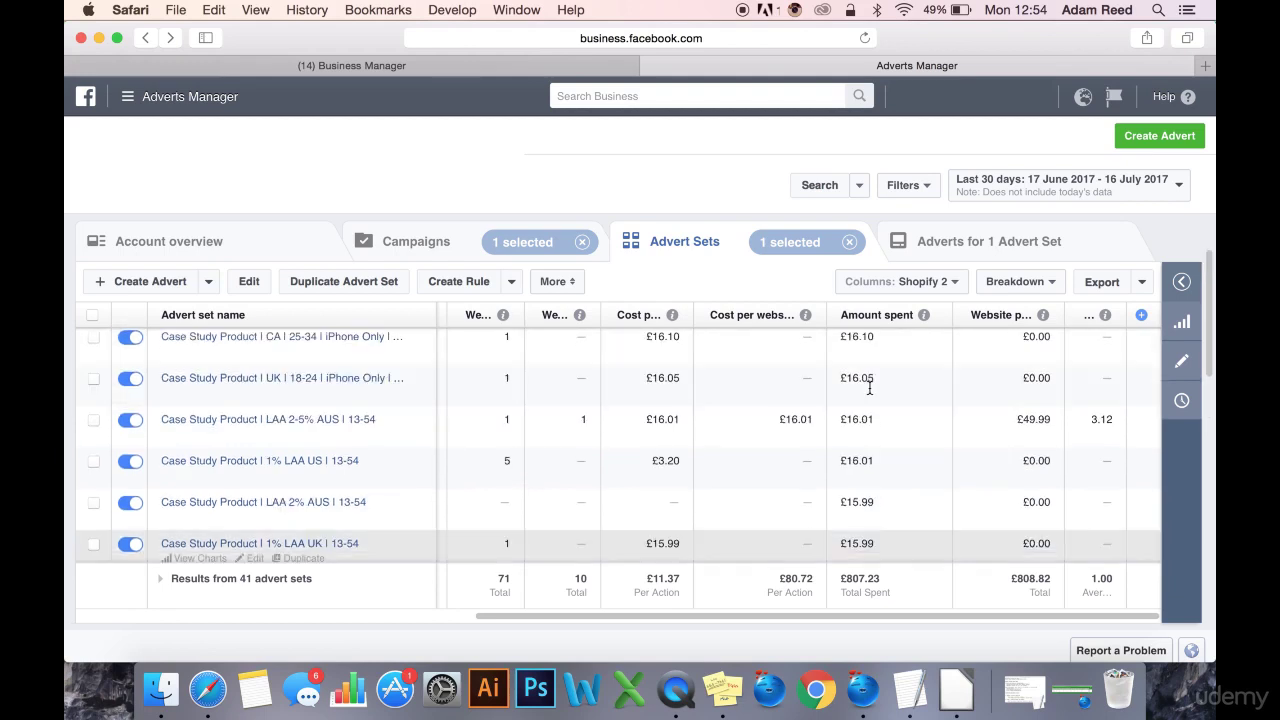
{"action": "scroll", "coordinate": [869, 387], "scroll_direction": "up", "scroll_amount": 3}
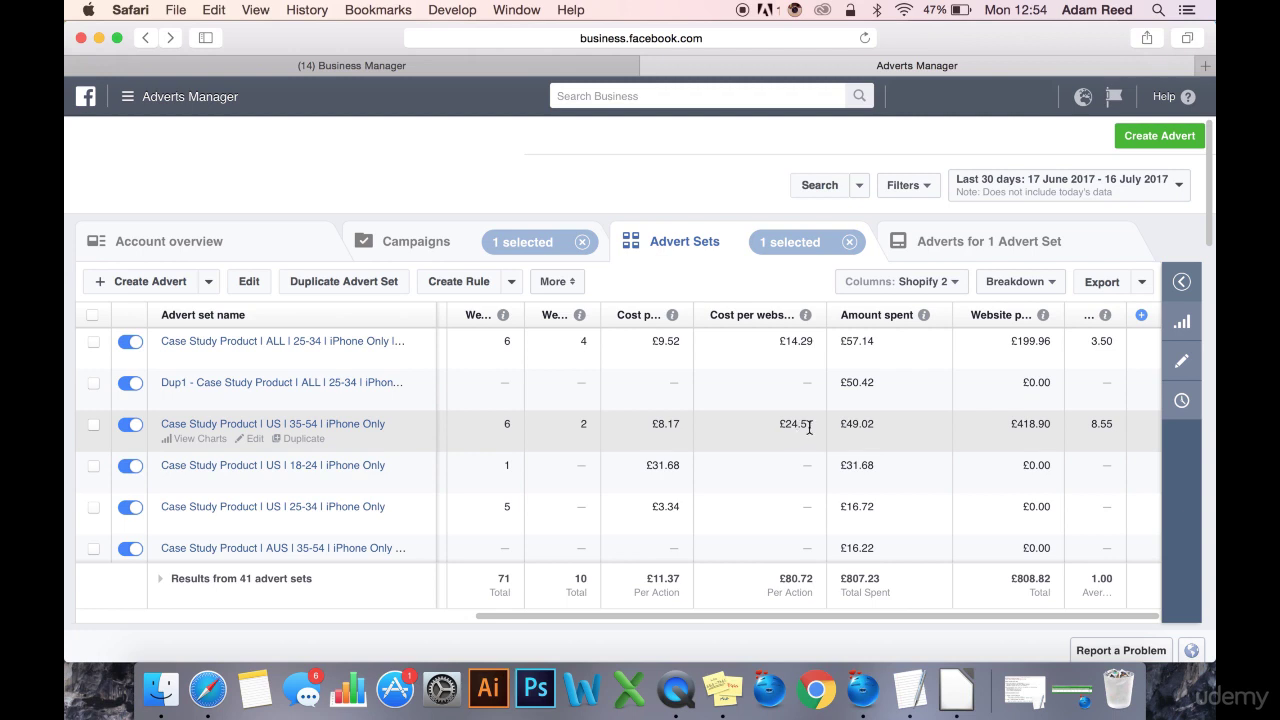
{"action": "left_click", "coordinate": [790, 429]}
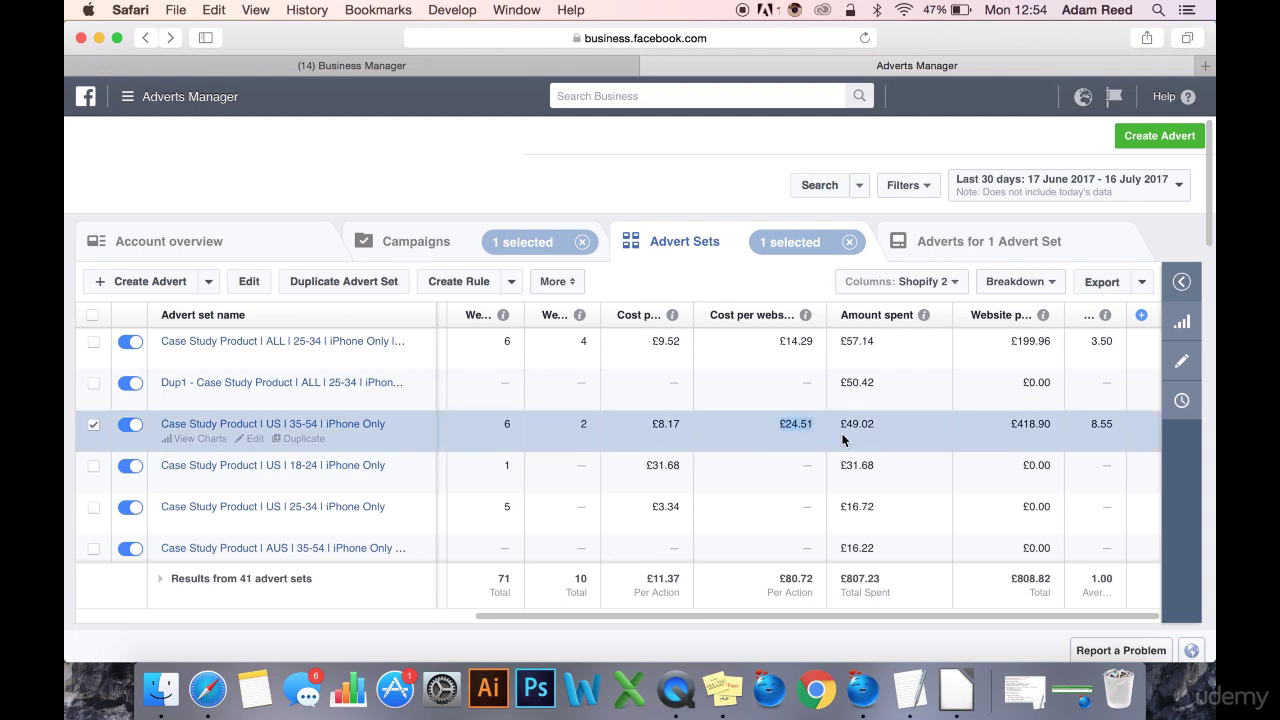
{"action": "mouse_move", "coordinate": [1013, 425]}
{"action": "left_mouse_down"}
{"action": "mouse_move", "coordinate": [1048, 425]}
{"action": "mouse_move", "coordinate": [1007, 425]}
{"action": "left_mouse_up"}
{"action": "left_click", "coordinate": [1033, 425]}
{"action": "left_click_drag", "start_coordinate": [1116, 426], "coordinate": [1087, 425]}
{"action": "left_click", "coordinate": [1100, 426]}
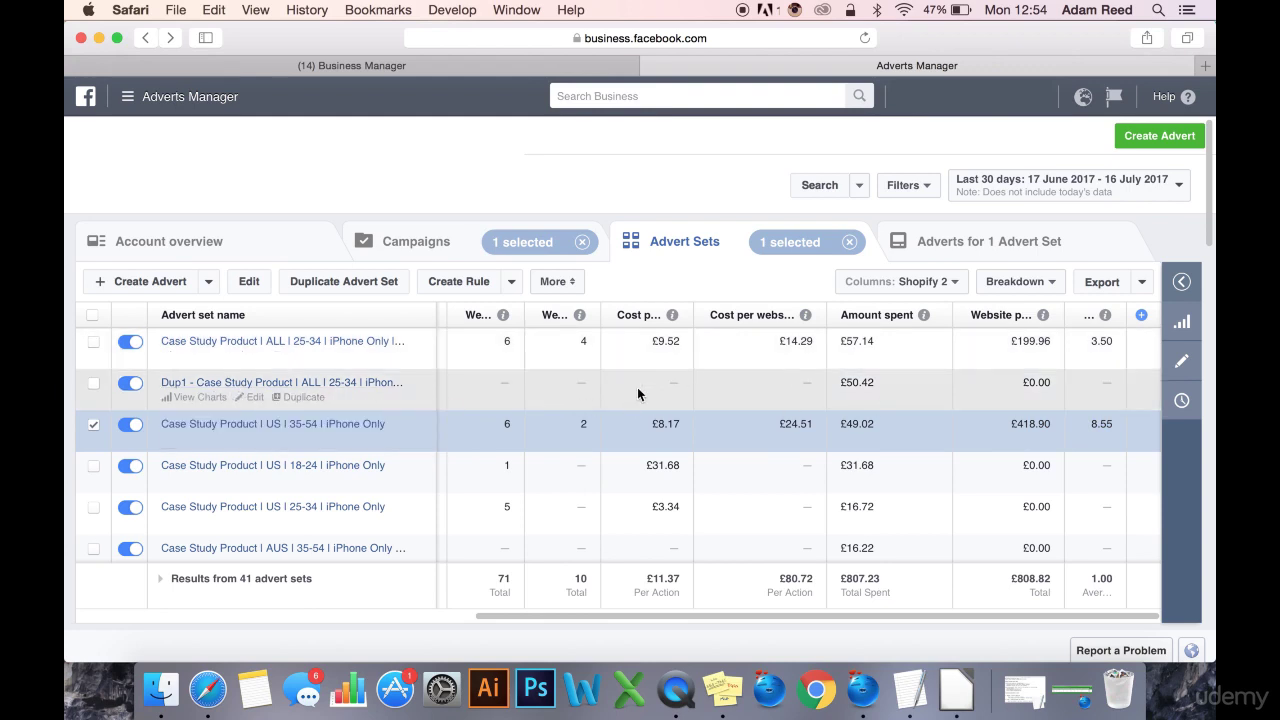
Check the budget, CPM and click results of the Dup1 ALL 25-34 iPhone advert set and turn that set off.
{"action": "scroll", "coordinate": [637, 387], "scroll_direction": "left", "scroll_amount": 10}
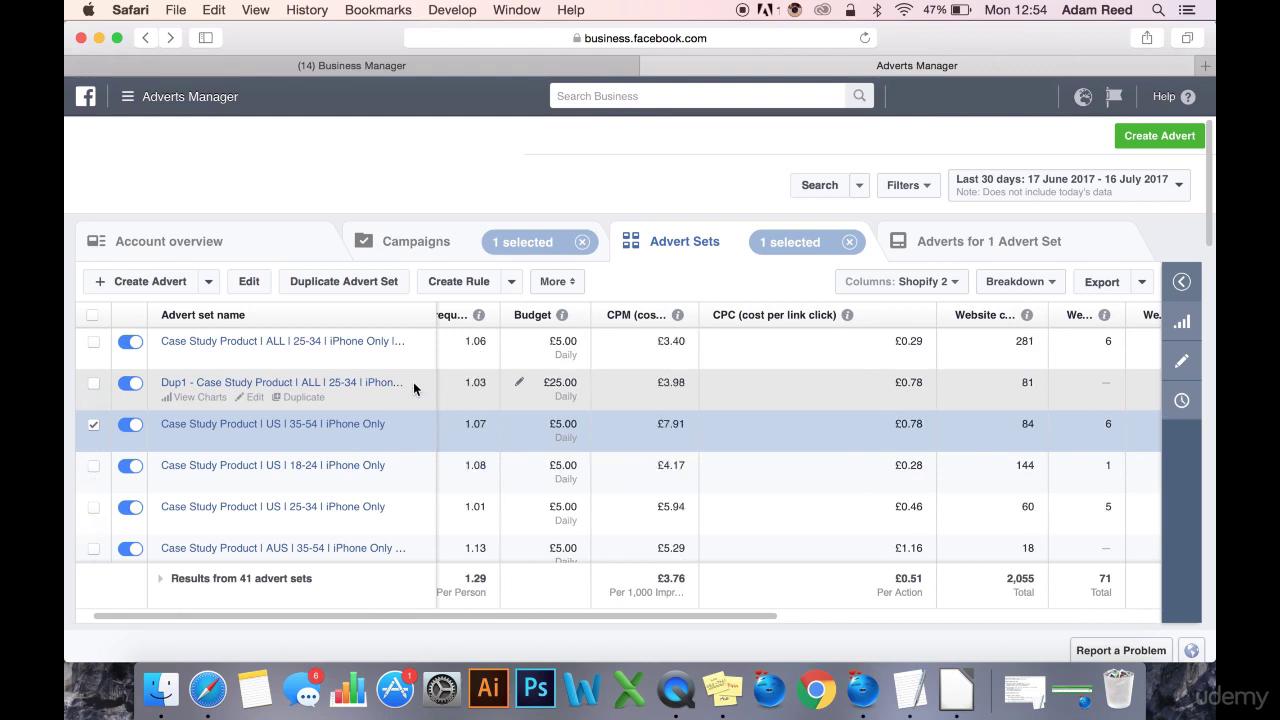
{"action": "left_click", "coordinate": [566, 383]}
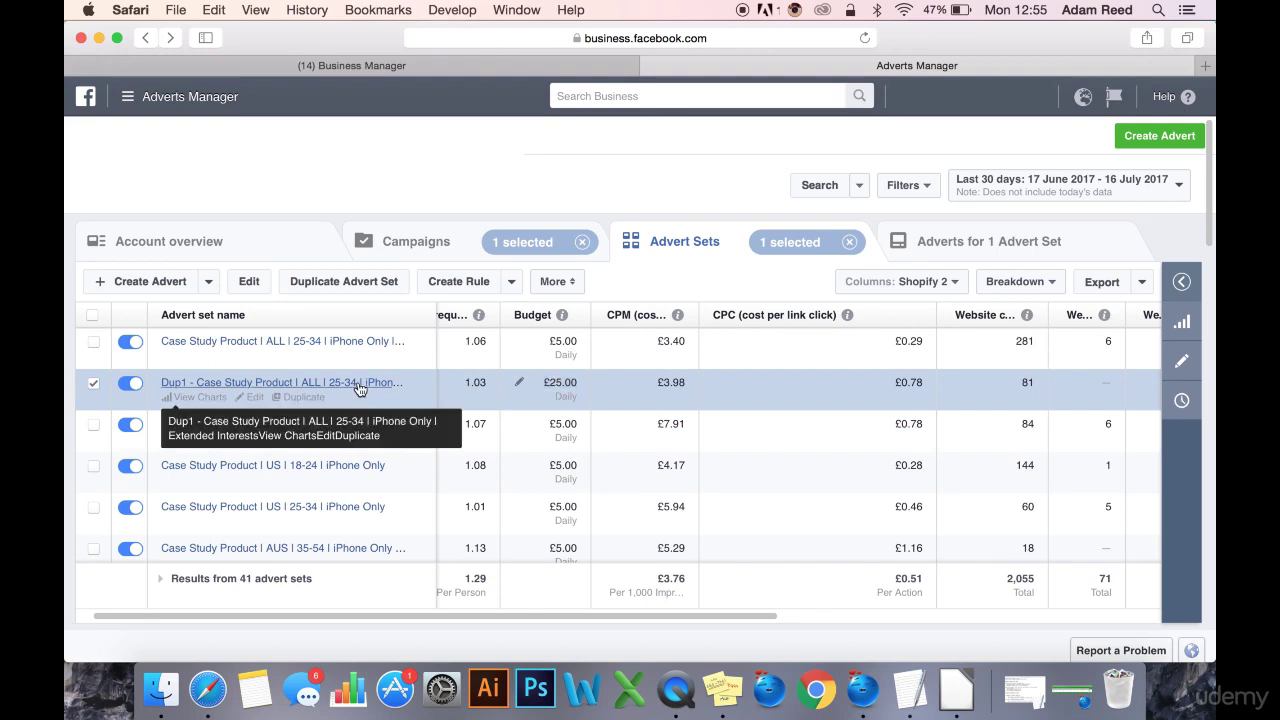
{"action": "scroll", "coordinate": [960, 390], "scroll_direction": "right", "scroll_amount": 2}
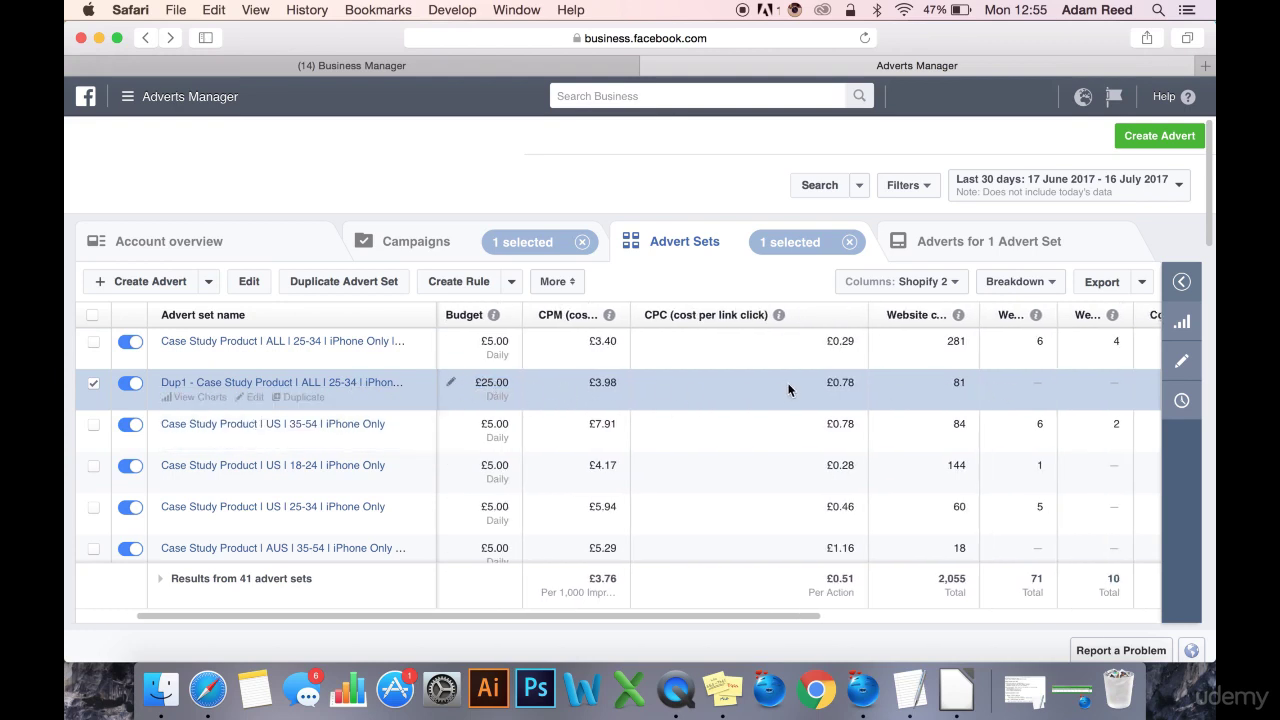
{"action": "scroll", "coordinate": [787, 384], "scroll_direction": "right", "scroll_amount": 2}
{"action": "scroll", "coordinate": [802, 392], "scroll_direction": "right", "scroll_amount": 1}
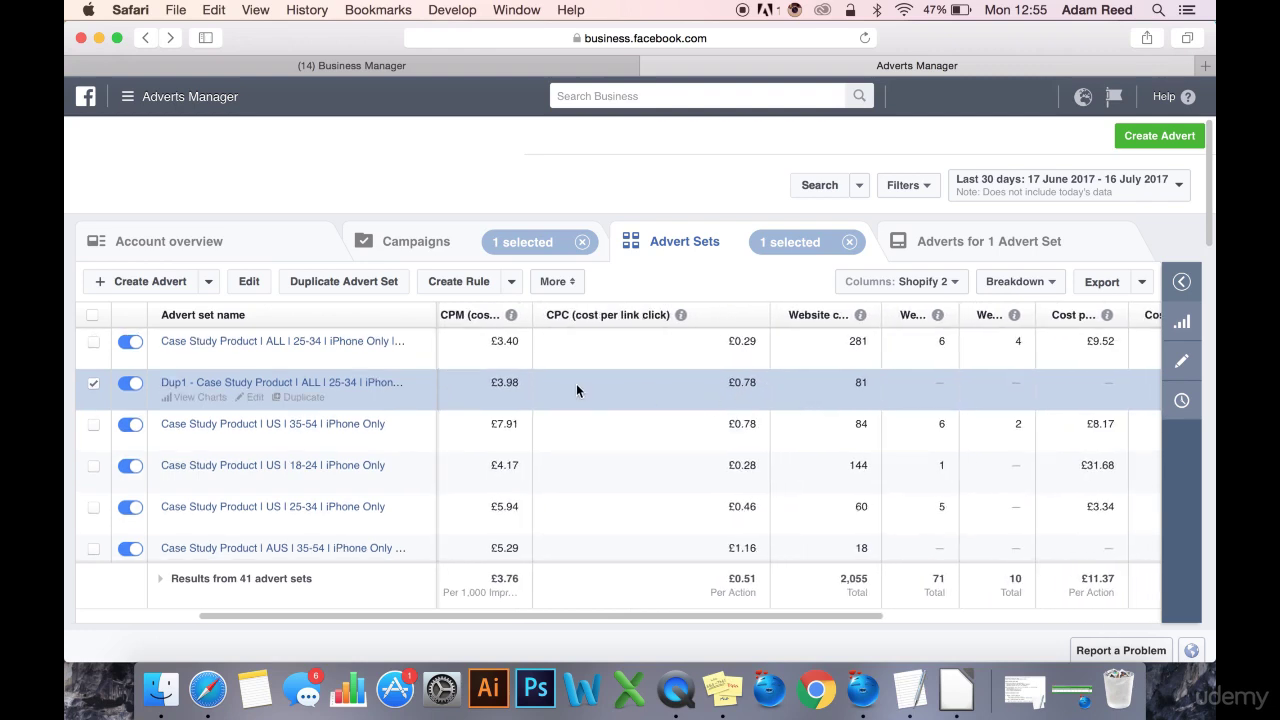
{"action": "scroll", "coordinate": [632, 399], "scroll_direction": "left", "scroll_amount": 3}
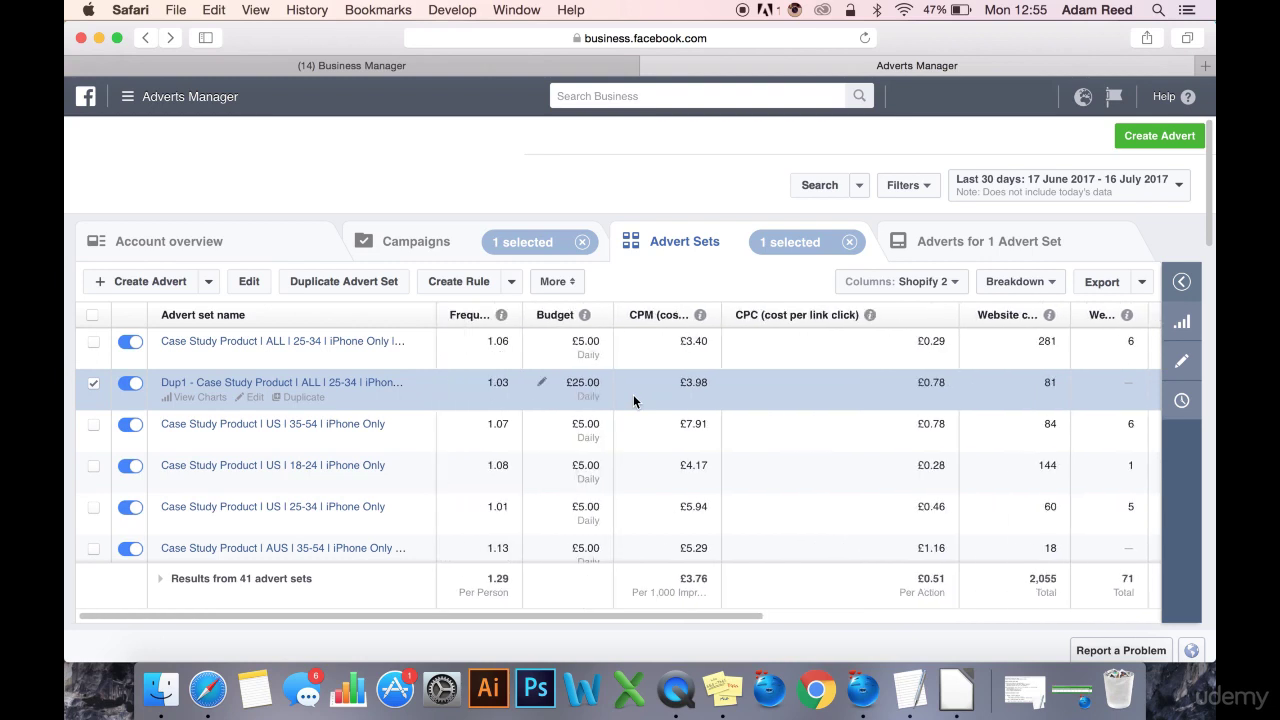
{"action": "left_click_drag", "start_coordinate": [608, 381], "coordinate": [566, 385]}
{"action": "left_click", "coordinate": [686, 383]}
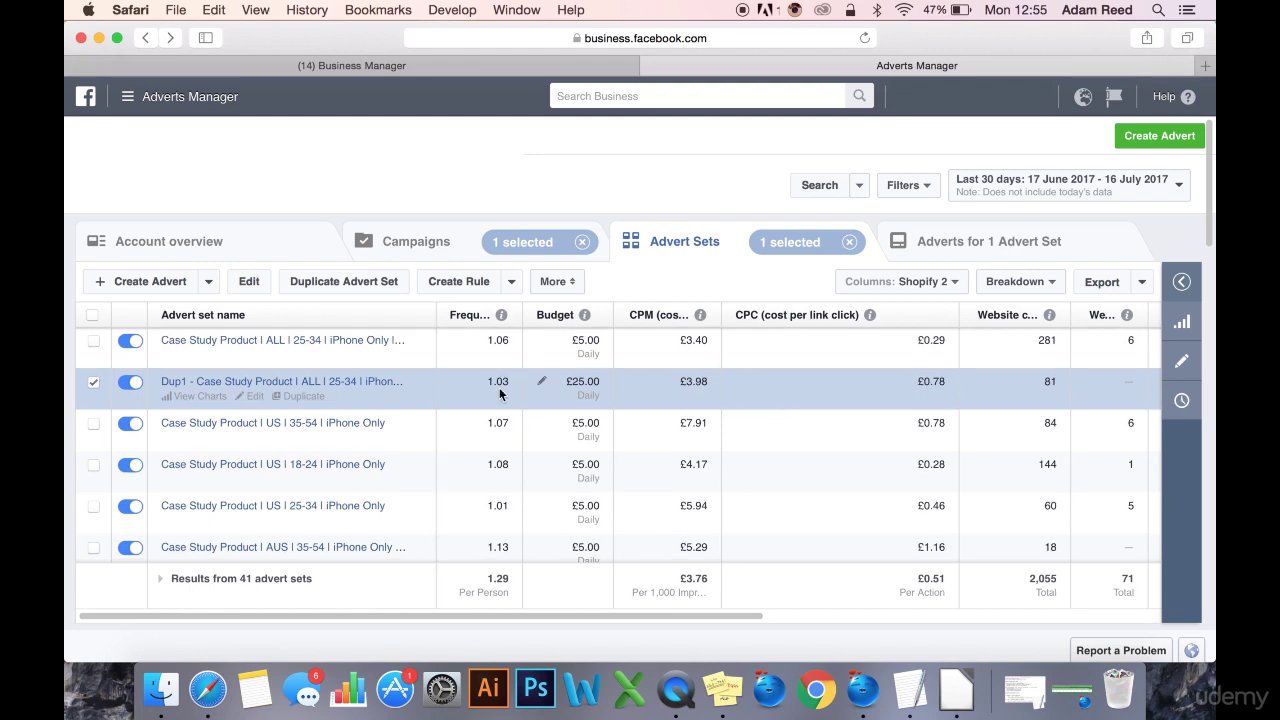
{"action": "left_click_drag", "start_coordinate": [601, 381], "coordinate": [568, 383]}
{"action": "left_click", "coordinate": [686, 388]}
{"action": "scroll", "coordinate": [803, 388], "scroll_direction": "right", "scroll_amount": 5}
{"action": "scroll", "coordinate": [607, 400], "scroll_direction": "left", "scroll_amount": 5}
{"action": "left_click", "coordinate": [128, 384]}
Check the link-click cost, website clicks and adds to basket of the US 18-24 iPhone Only advert set and turn it off.
{"action": "scroll", "coordinate": [944, 400], "scroll_direction": "right", "scroll_amount": 10}
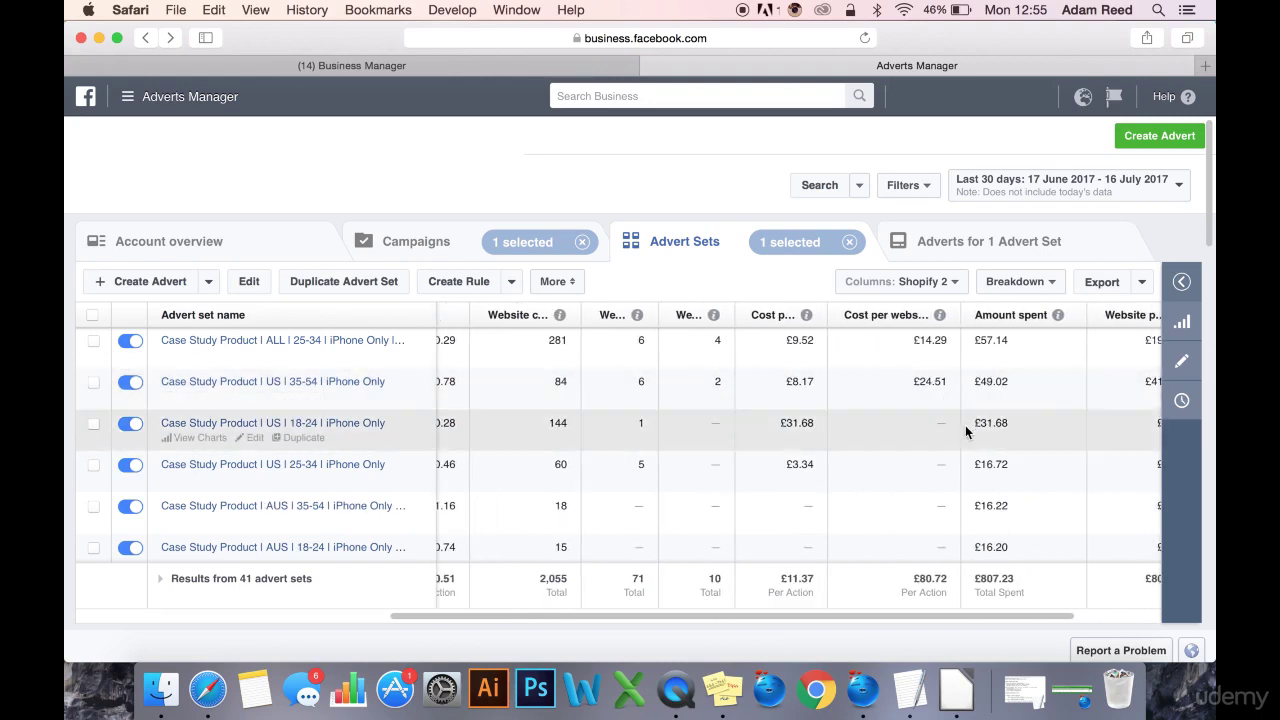
{"action": "scroll", "coordinate": [957, 440], "scroll_direction": "right", "scroll_amount": 2}
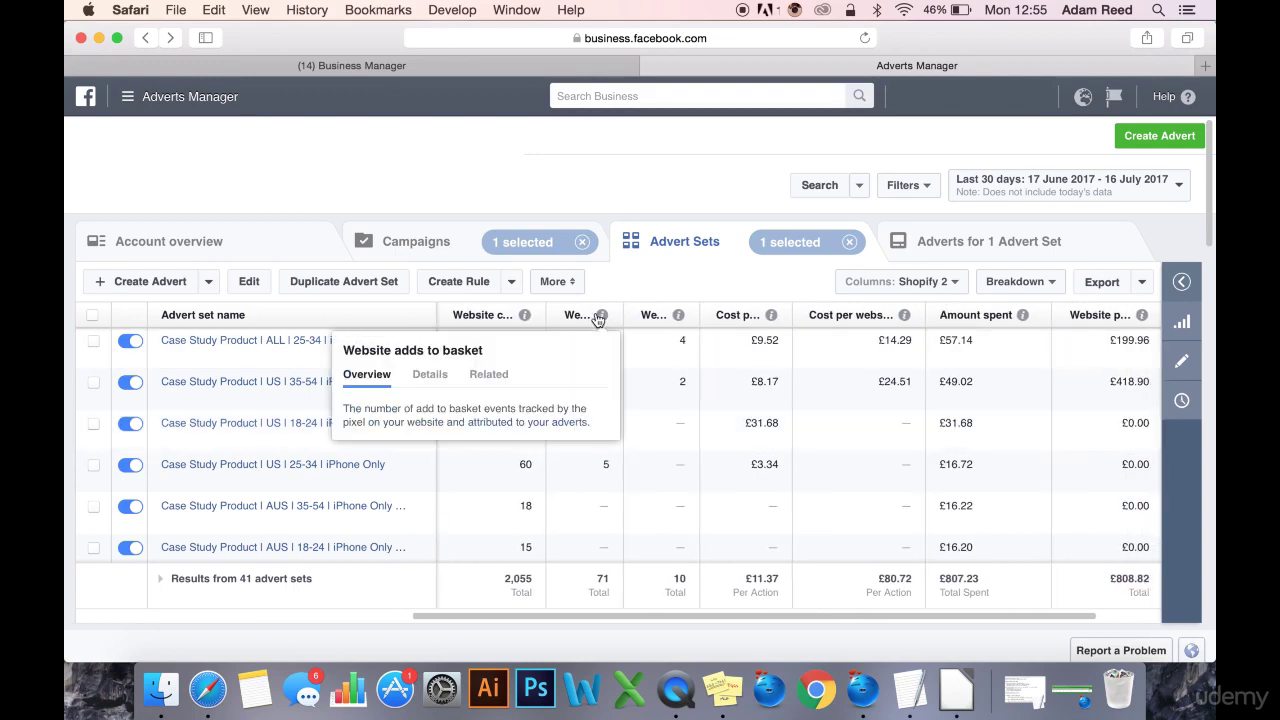
{"action": "mouse_move", "coordinate": [601, 316]}
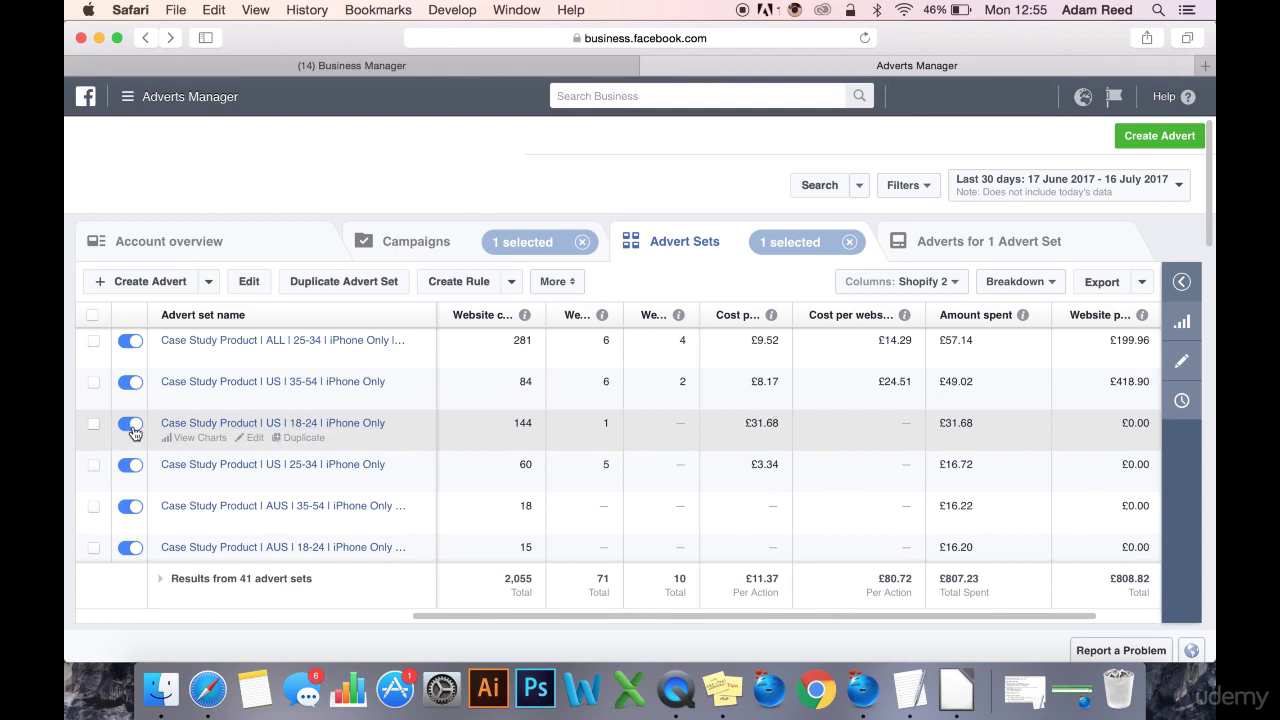
{"action": "scroll", "coordinate": [550, 440], "scroll_direction": "left", "scroll_amount": 3}
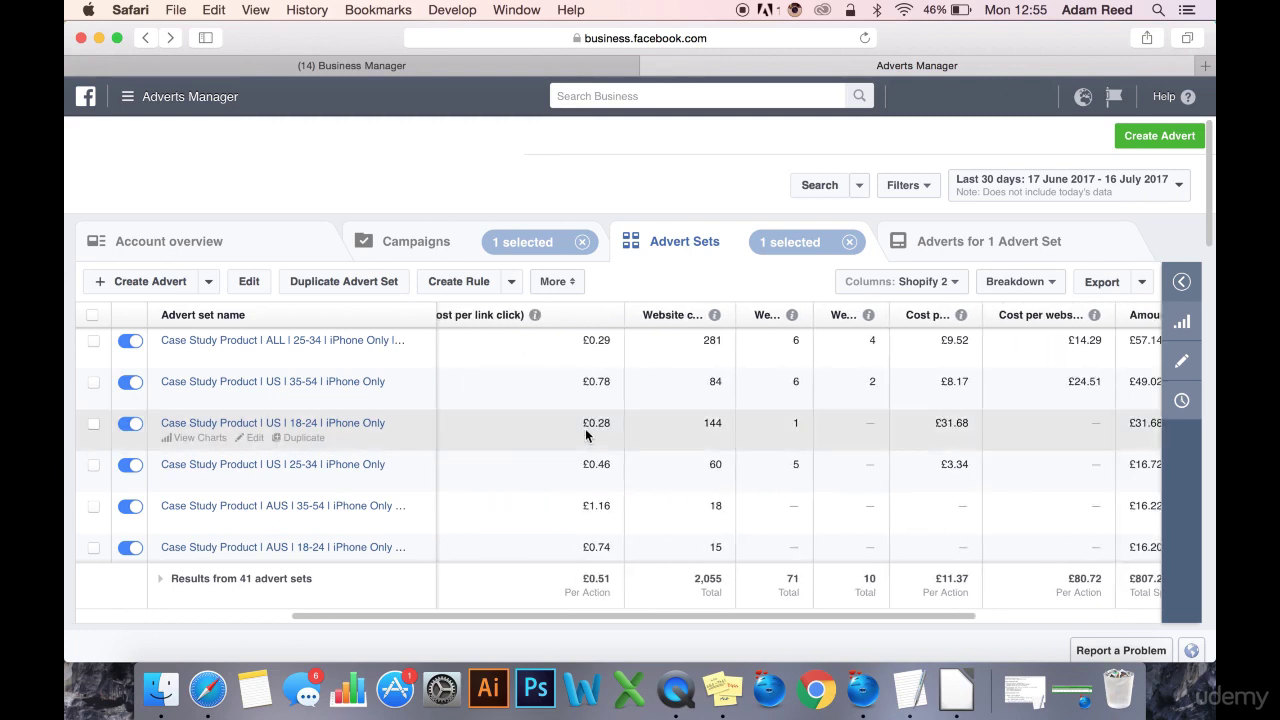
{"action": "left_click", "coordinate": [593, 425]}
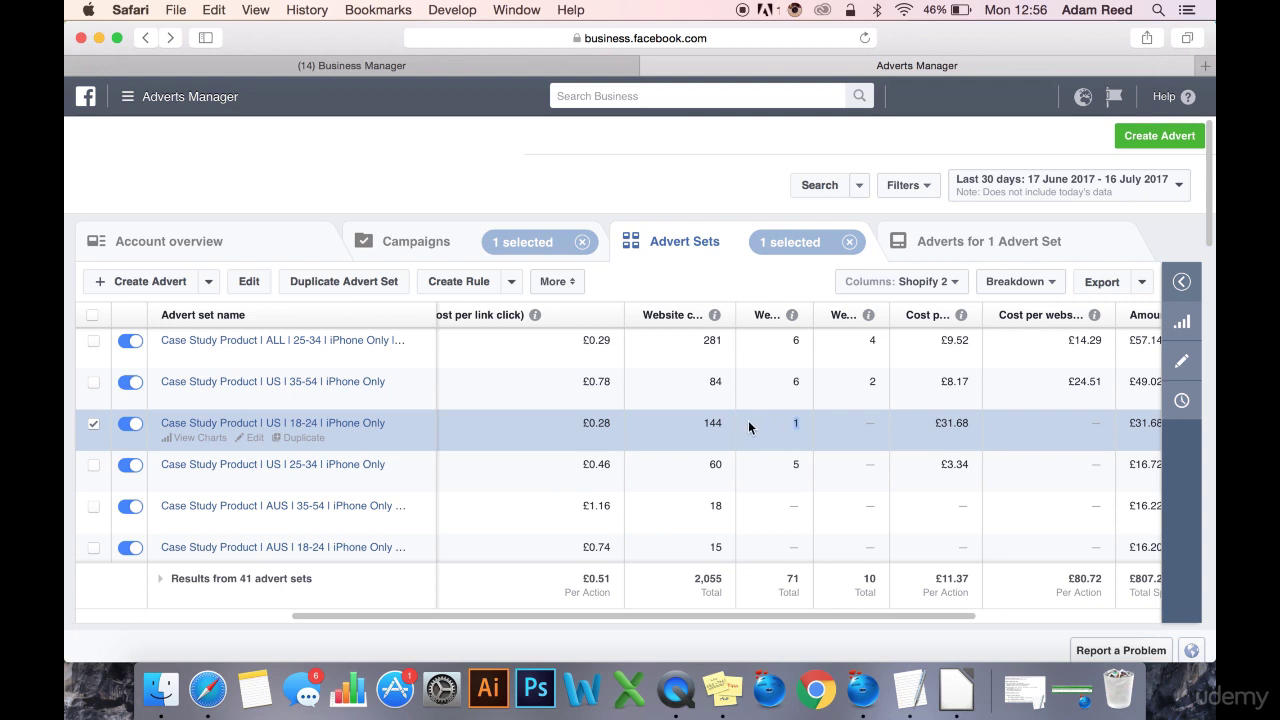
{"action": "double_click", "coordinate": [703, 422]}
{"action": "left_click", "coordinate": [715, 426]}
{"action": "left_click", "coordinate": [130, 423]}
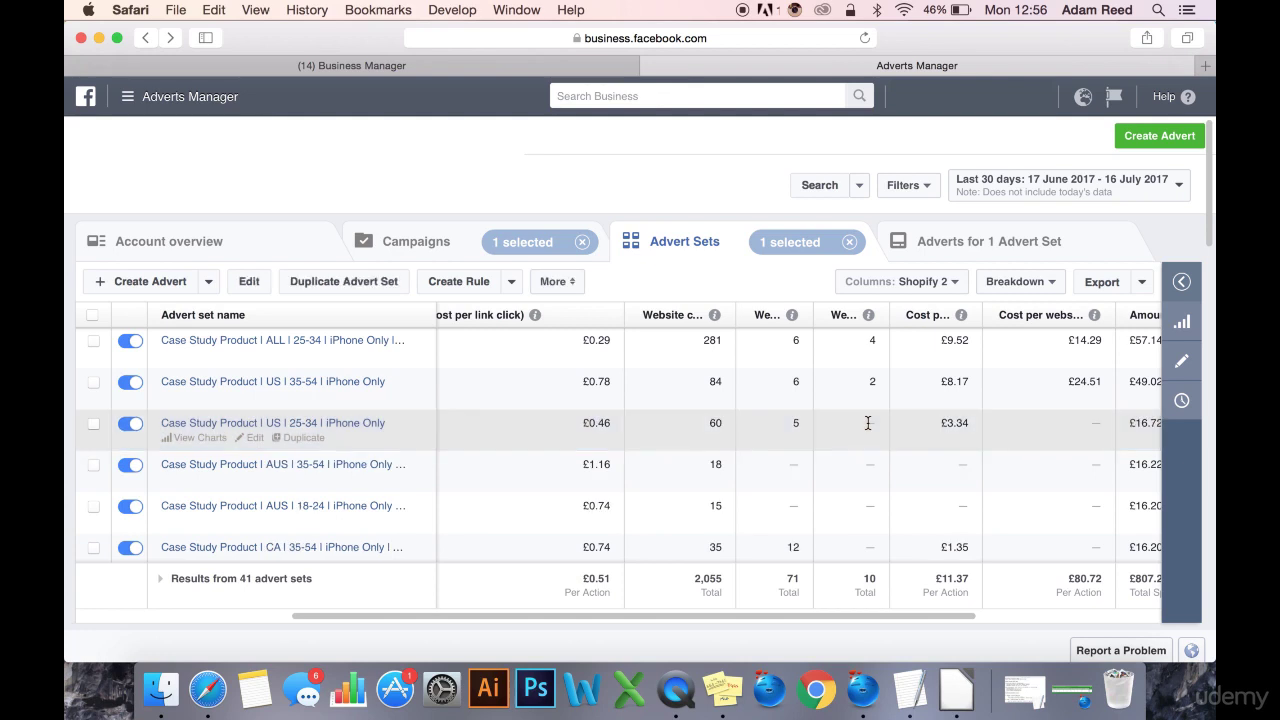
Examine the adds to basket, cost per add to basket and amount spent for the US 25-34 iPhone Only advert set.
{"action": "scroll", "coordinate": [923, 423], "scroll_direction": "right", "scroll_amount": 2}
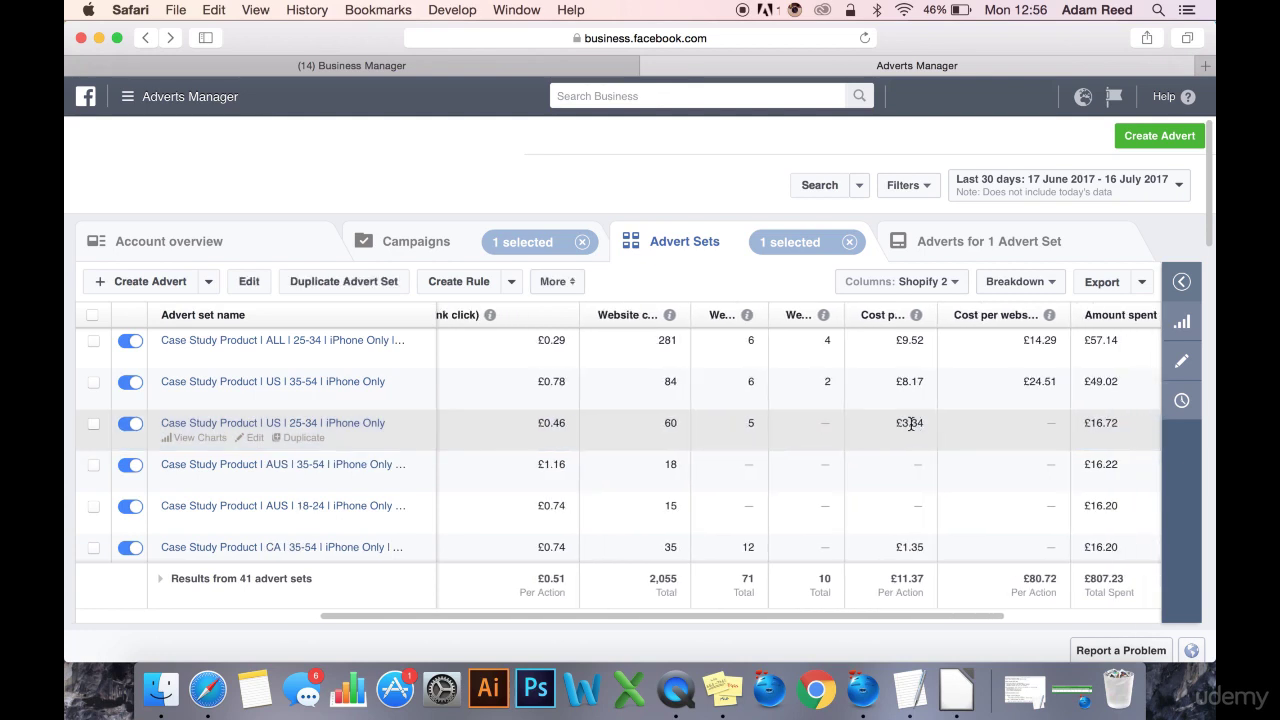
{"action": "mouse_move", "coordinate": [918, 318]}
{"action": "scroll", "coordinate": [1100, 424], "scroll_direction": "right", "scroll_amount": 2}
{"action": "scroll", "coordinate": [1010, 422], "scroll_direction": "right", "scroll_amount": 3}
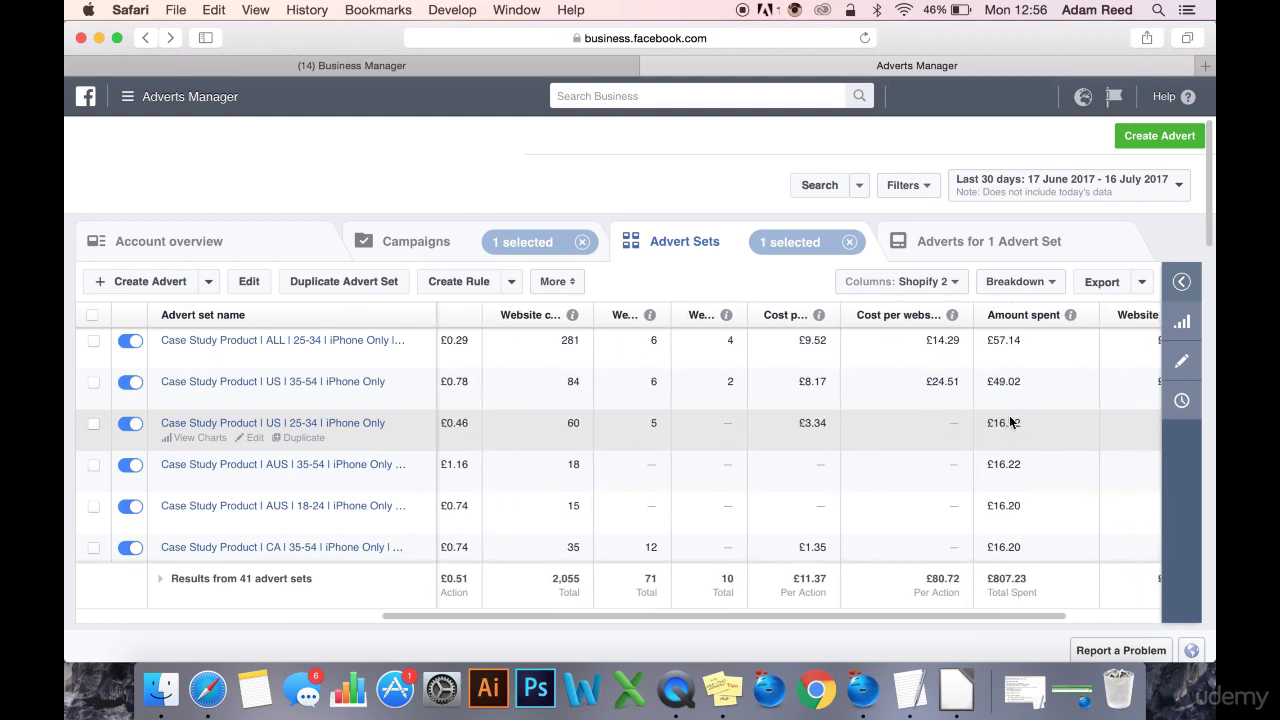
{"action": "scroll", "coordinate": [980, 422], "scroll_direction": "right", "scroll_amount": 4}
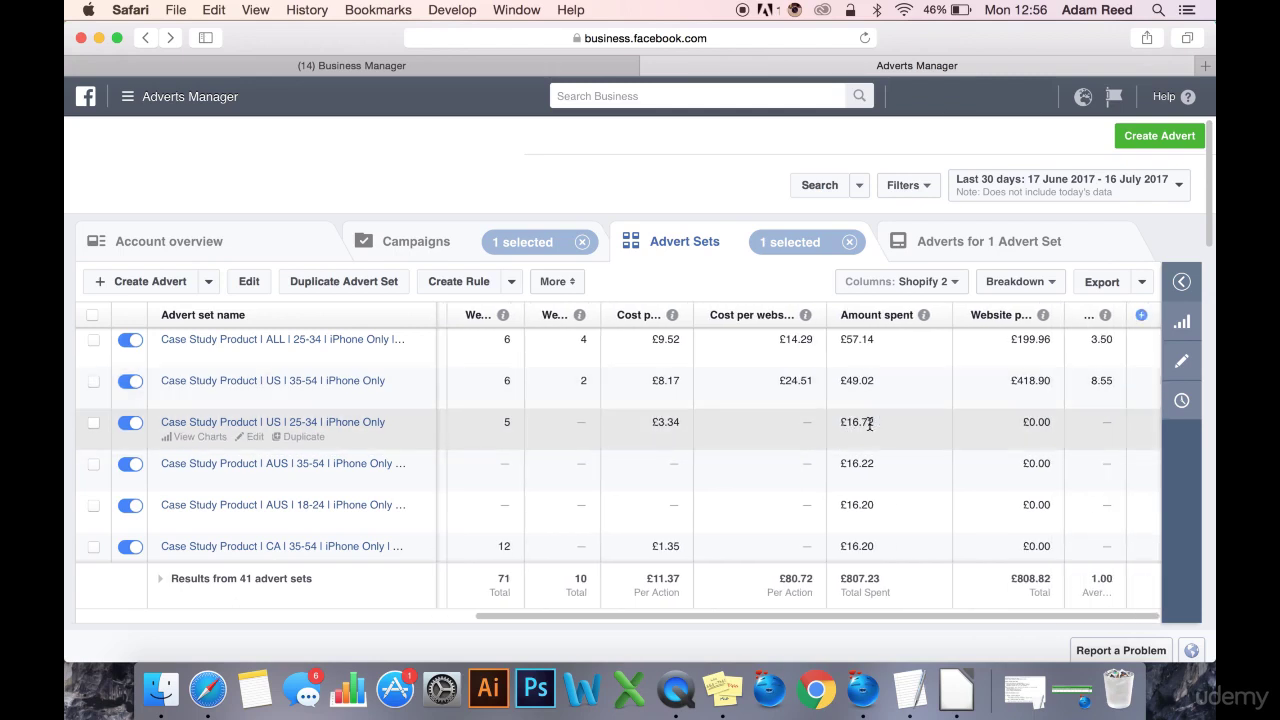
Check the cost per link click of the AUS 35-54 iPhone Only advert set and turn it off.
{"action": "scroll", "coordinate": [798, 485], "scroll_direction": "down", "scroll_amount": 2}
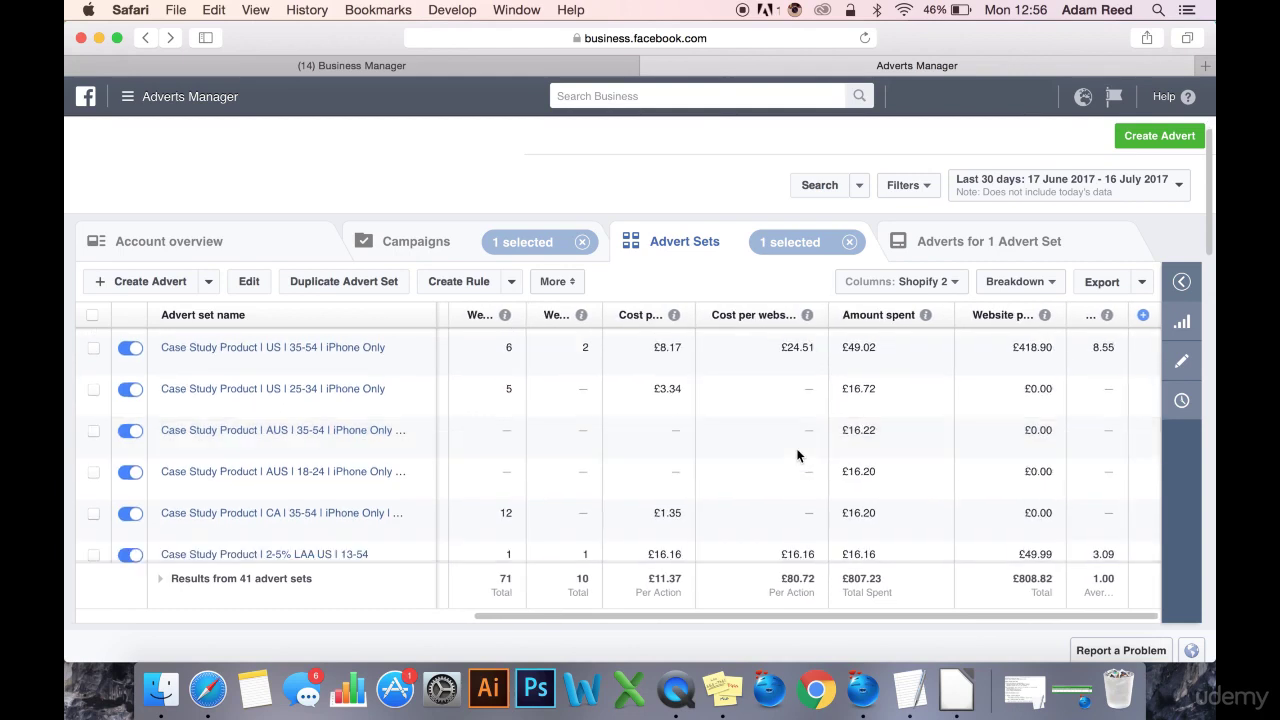
{"action": "scroll", "coordinate": [797, 454], "scroll_direction": "left", "scroll_amount": 4}
{"action": "scroll", "coordinate": [626, 445], "scroll_direction": "left", "scroll_amount": 5}
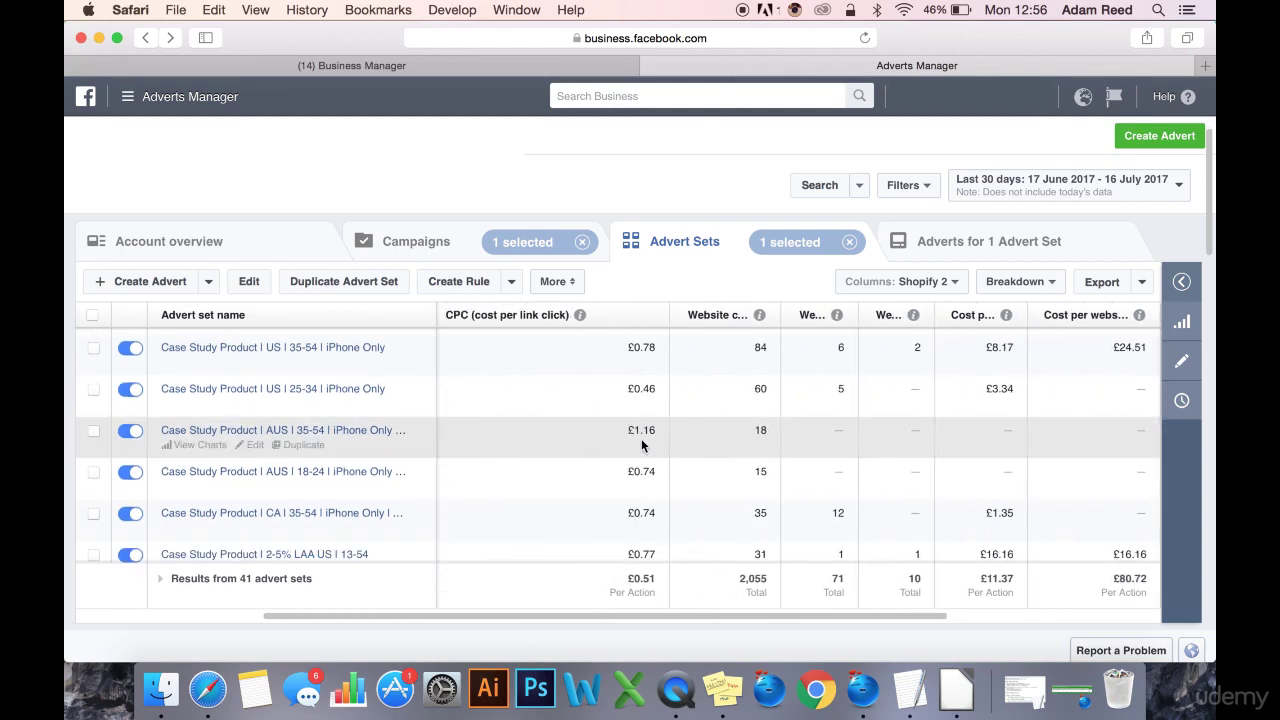
{"action": "left_click", "coordinate": [130, 432]}
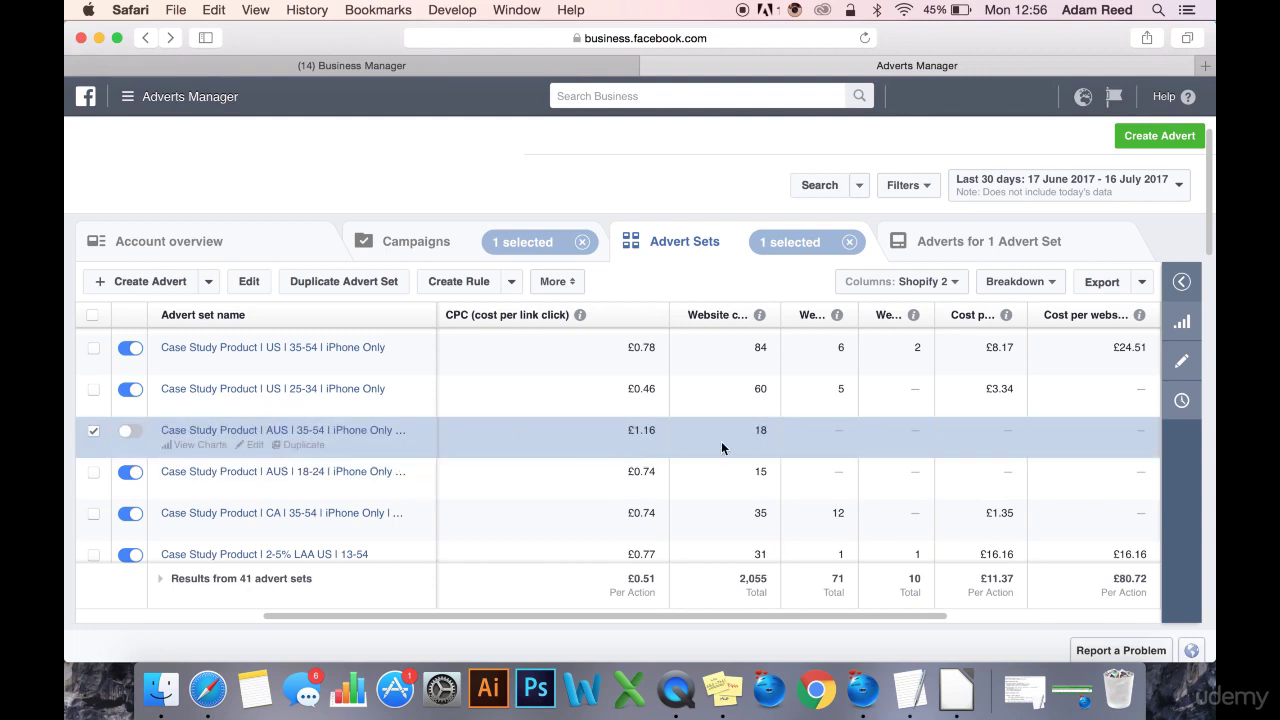
Check the cost per link click of the AUS 18-24 iPhone Only advert set and turn off the AUS 35-54 iPhone Only one.
{"action": "scroll", "coordinate": [816, 486], "scroll_direction": "right", "scroll_amount": 3}
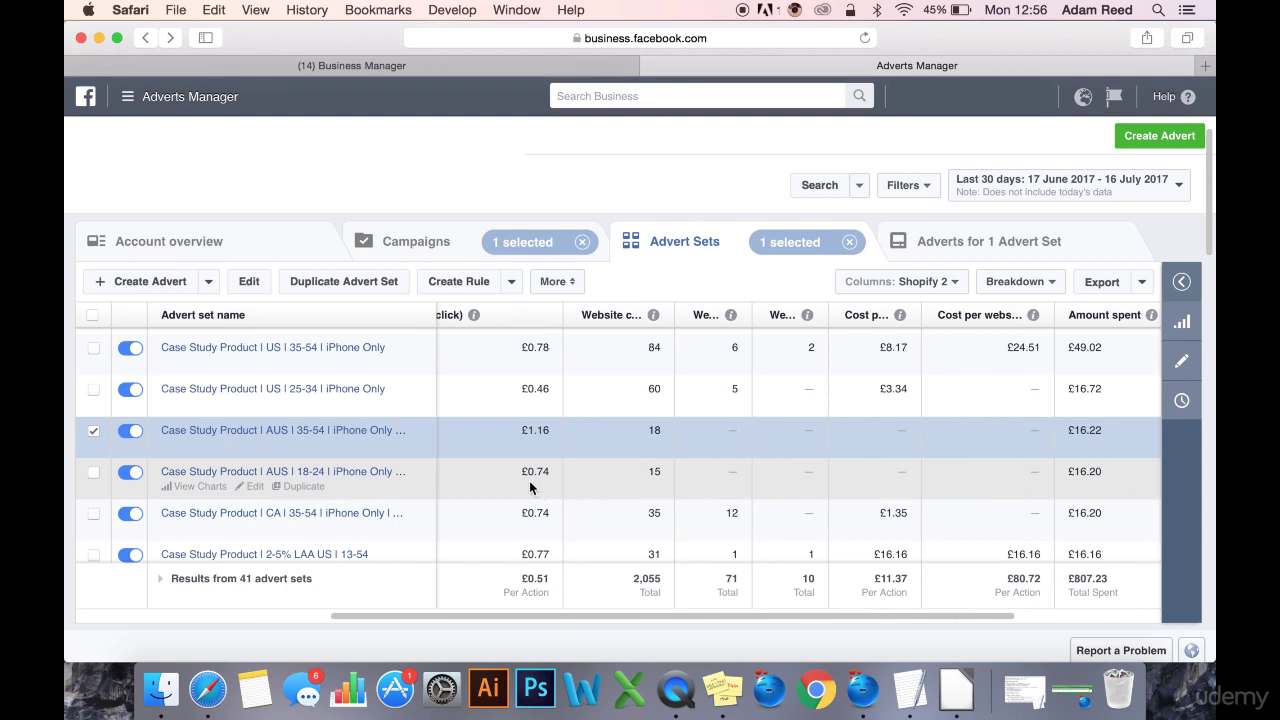
{"action": "left_click_drag", "start_coordinate": [549, 472], "coordinate": [537, 474]}
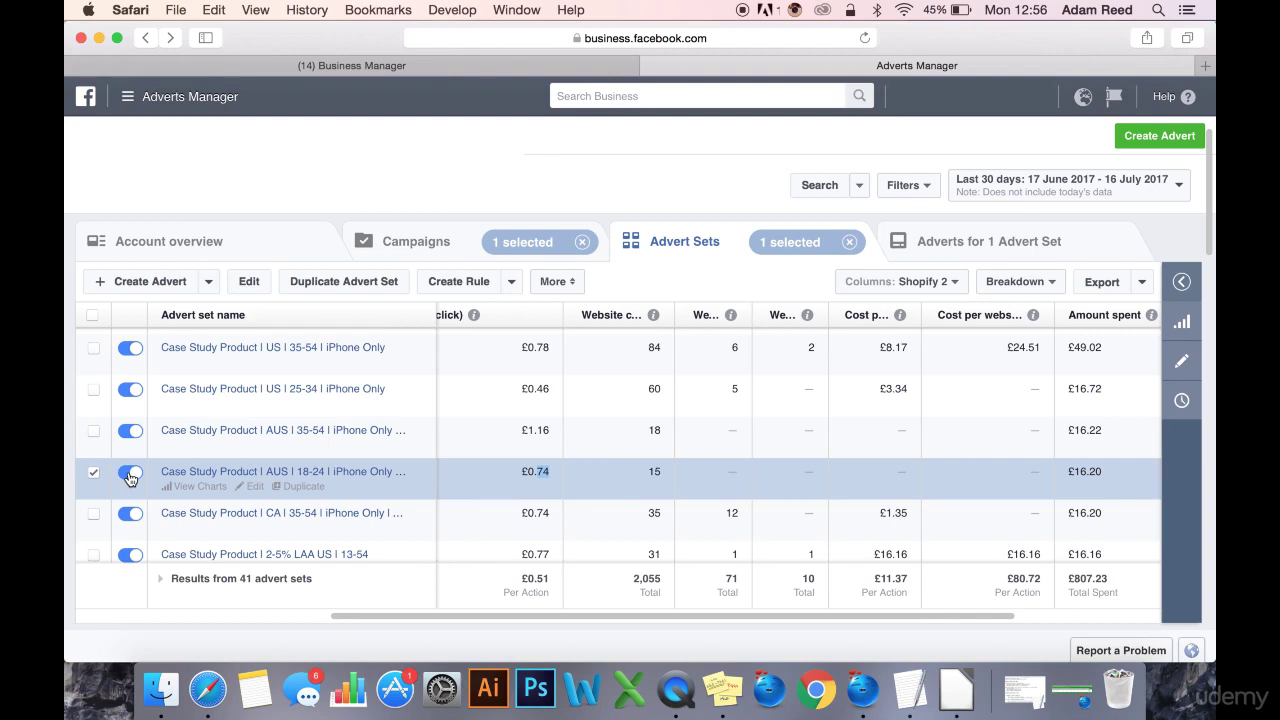
{"action": "left_click", "coordinate": [131, 436]}
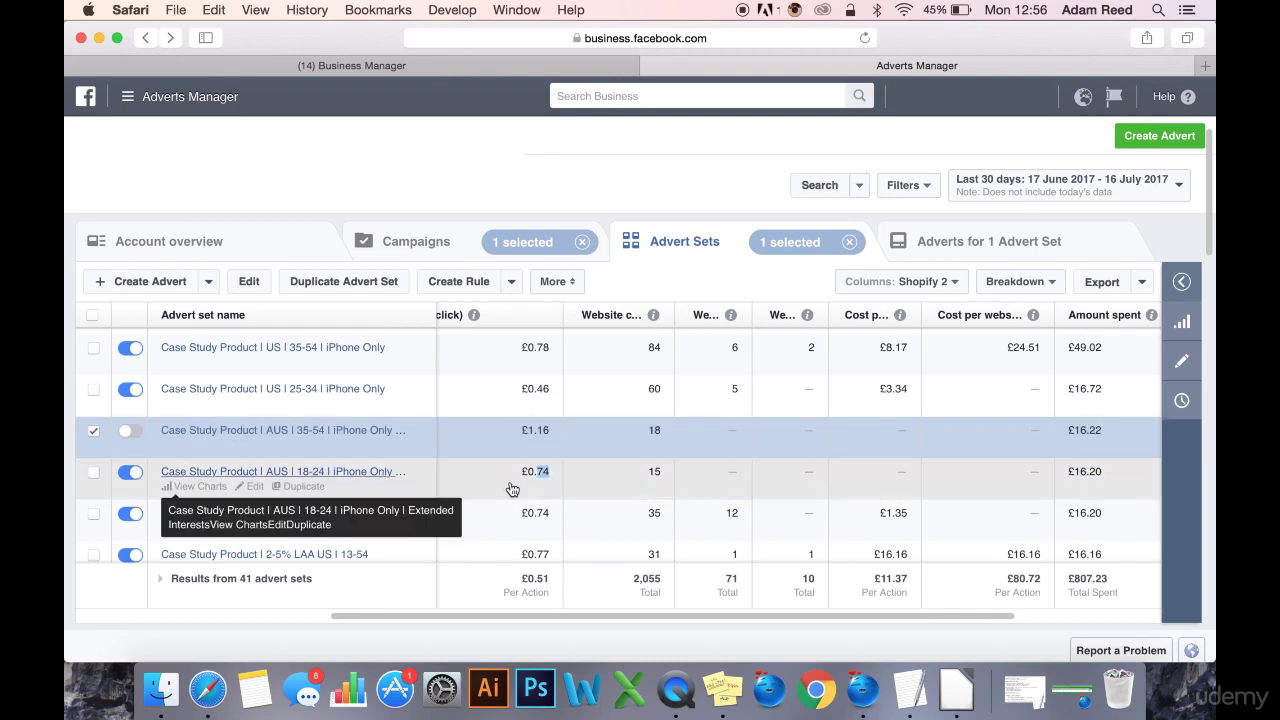
Turn off the AUS 25-34 and UK 25-34 iPhone Only advert sets.
{"action": "left_click", "coordinate": [562, 495]}
{"action": "scroll", "coordinate": [562, 497], "scroll_direction": "down", "scroll_amount": 3}
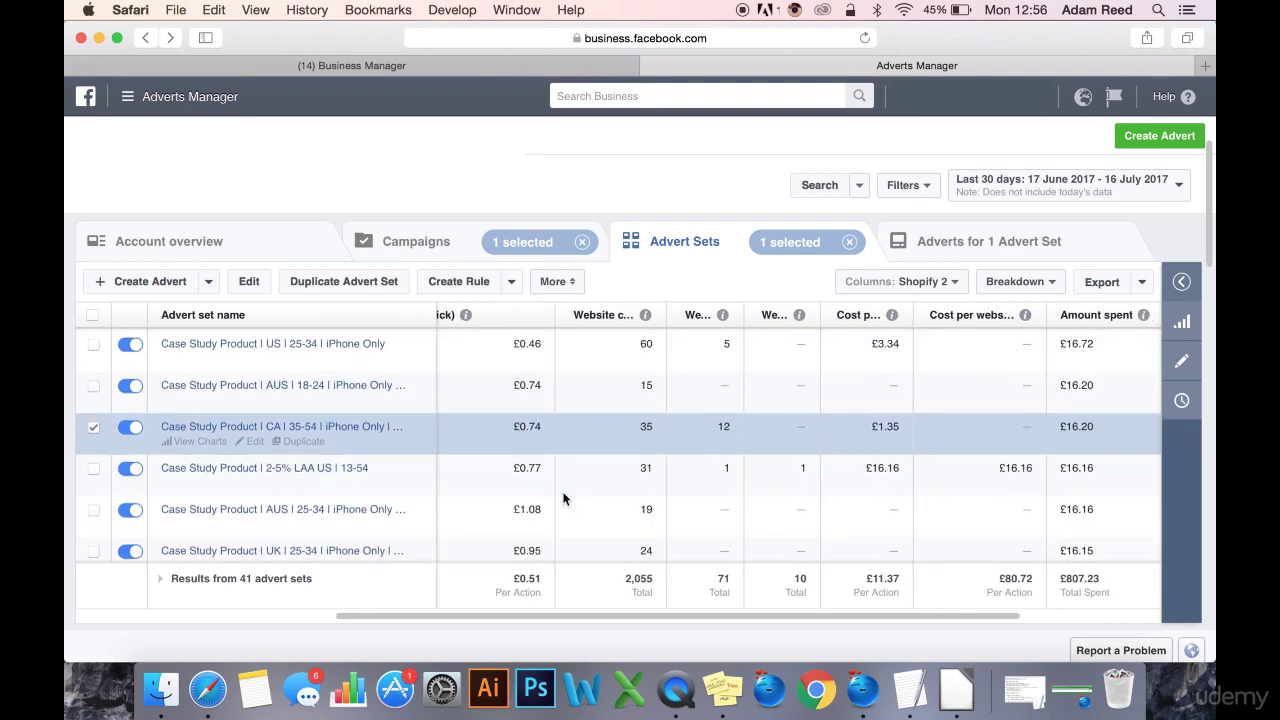
{"action": "scroll", "coordinate": [645, 442], "scroll_direction": "down", "scroll_amount": 2}
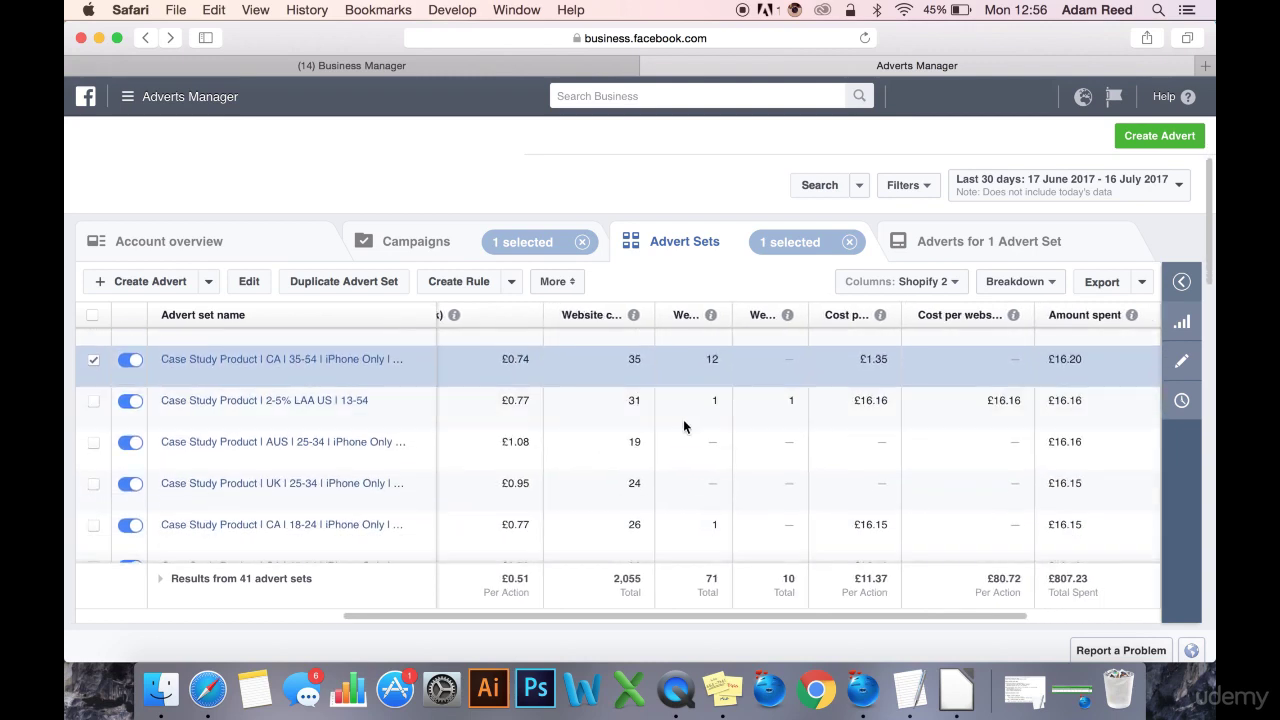
{"action": "scroll", "coordinate": [689, 405], "scroll_direction": "down", "scroll_amount": 1}
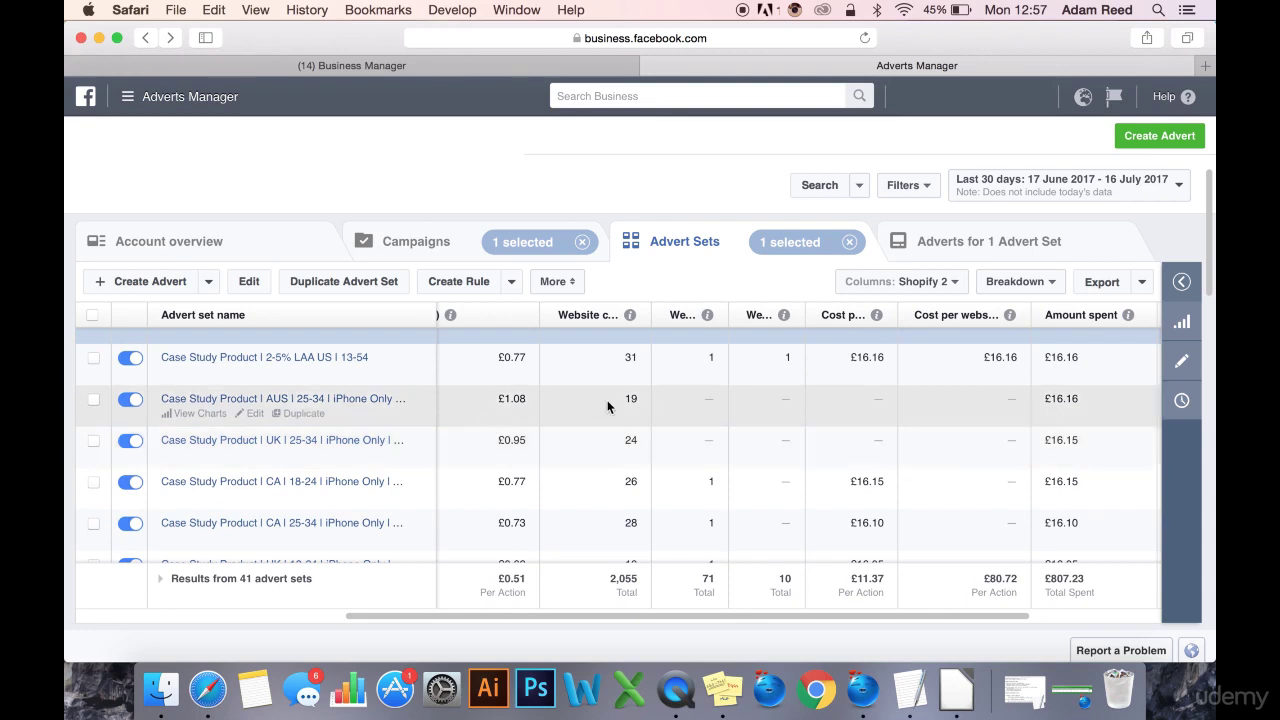
{"action": "left_click", "coordinate": [131, 401]}
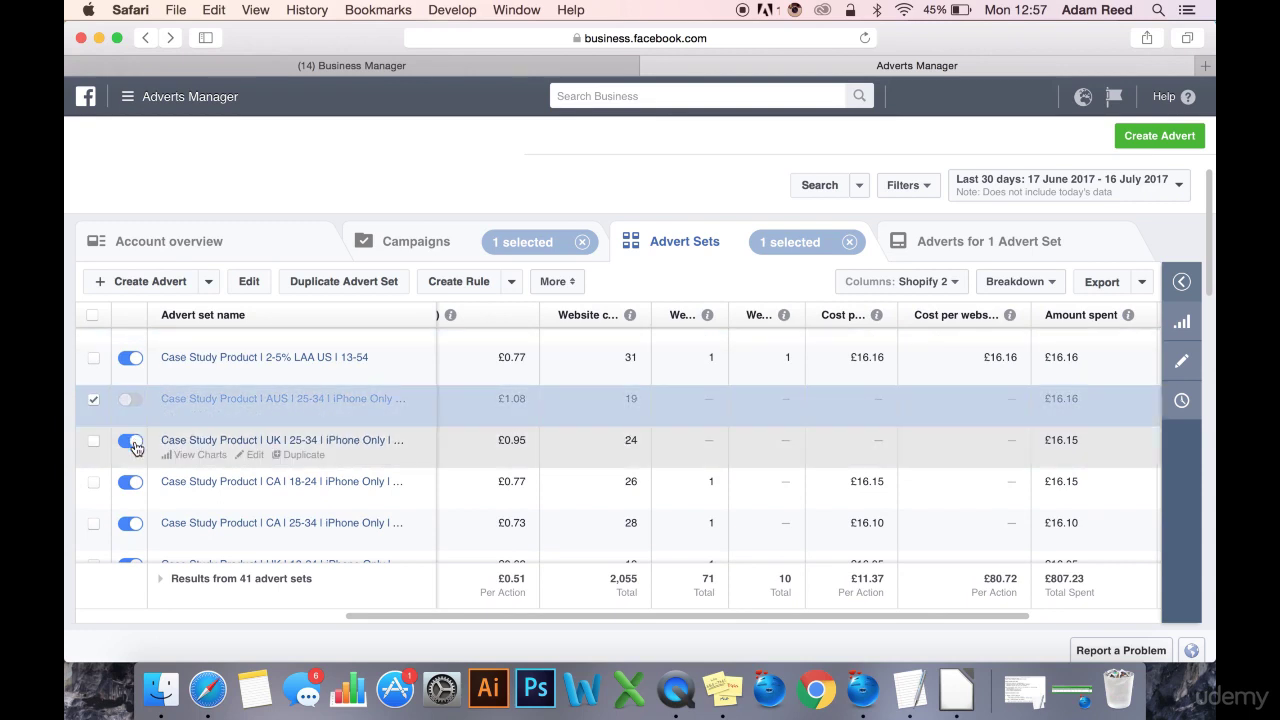
{"action": "left_click", "coordinate": [131, 441]}
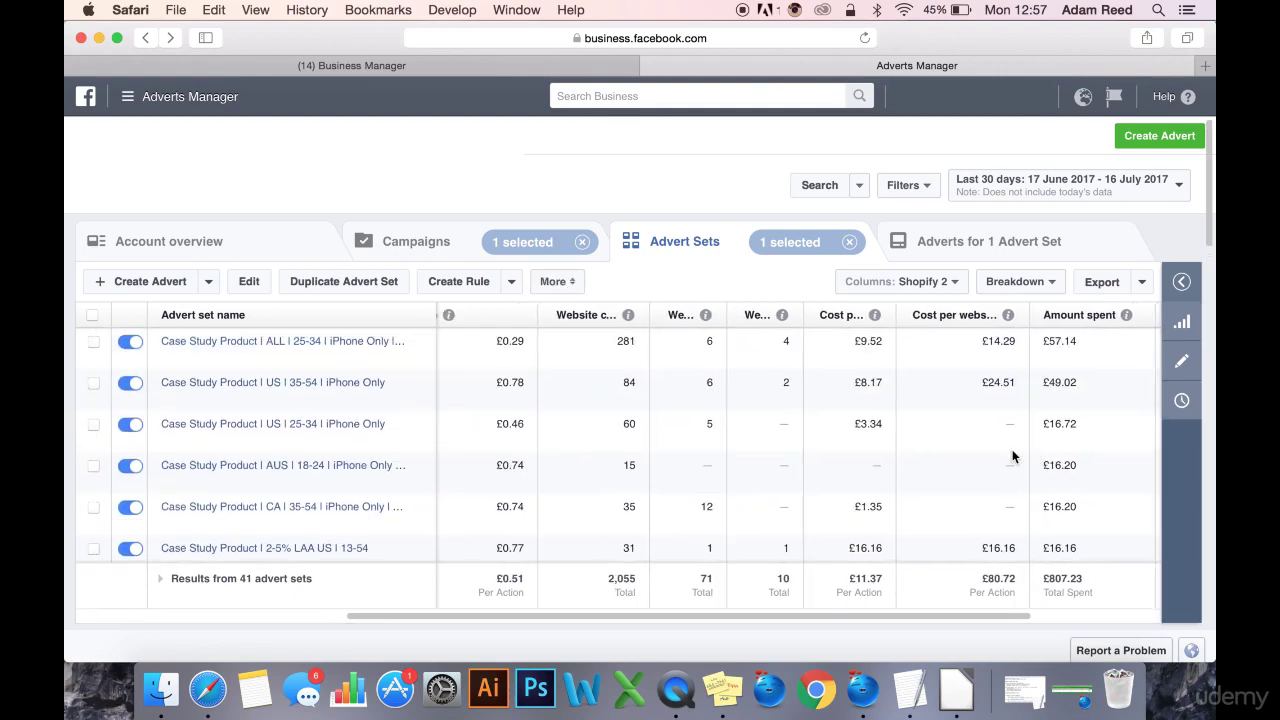
Review the basket, purchase cost and amount spent results from the US 25-34 iPhone Only advert set down to LAA 2-5% AUS 13-54.
{"action": "scroll", "coordinate": [1012, 455], "scroll_direction": "down", "scroll_amount": 1}
{"action": "scroll", "coordinate": [1012, 486], "scroll_direction": "down", "scroll_amount": 1}
{"action": "scroll", "coordinate": [1012, 486], "scroll_direction": "right", "scroll_amount": 1}
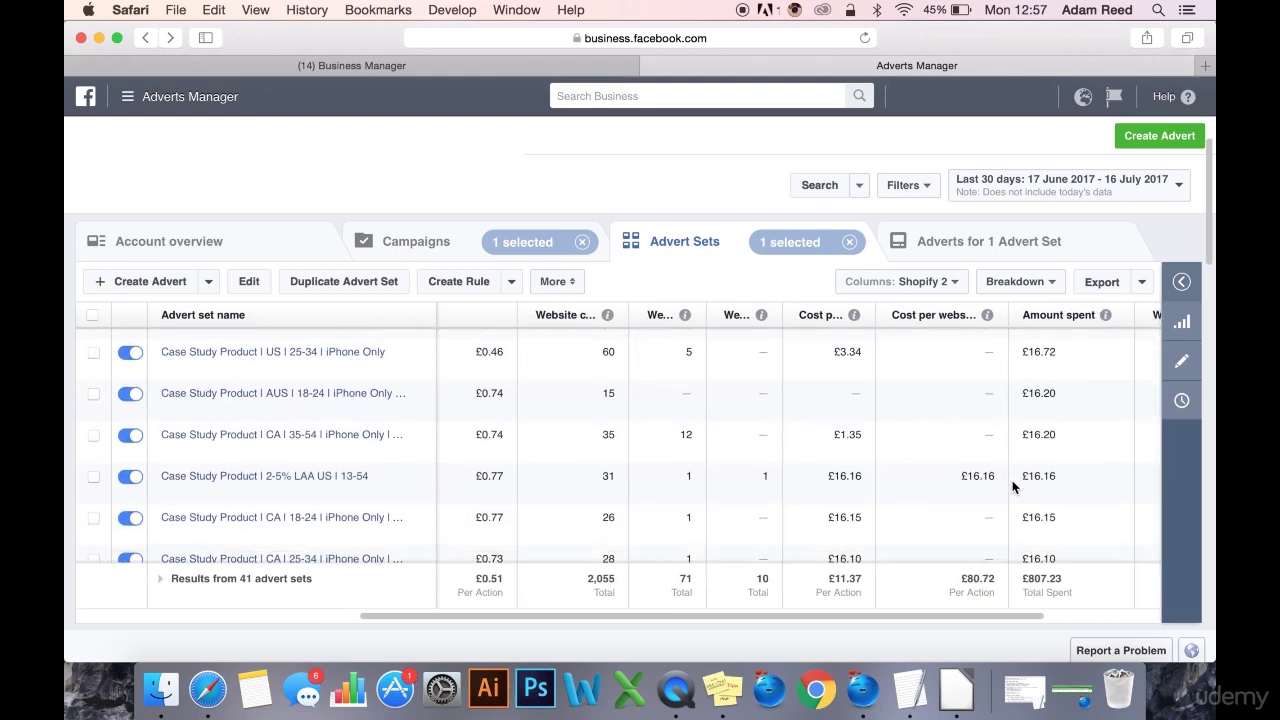
{"action": "scroll", "coordinate": [966, 486], "scroll_direction": "down", "scroll_amount": 3}
{"action": "scroll", "coordinate": [966, 486], "scroll_direction": "left", "scroll_amount": 1}
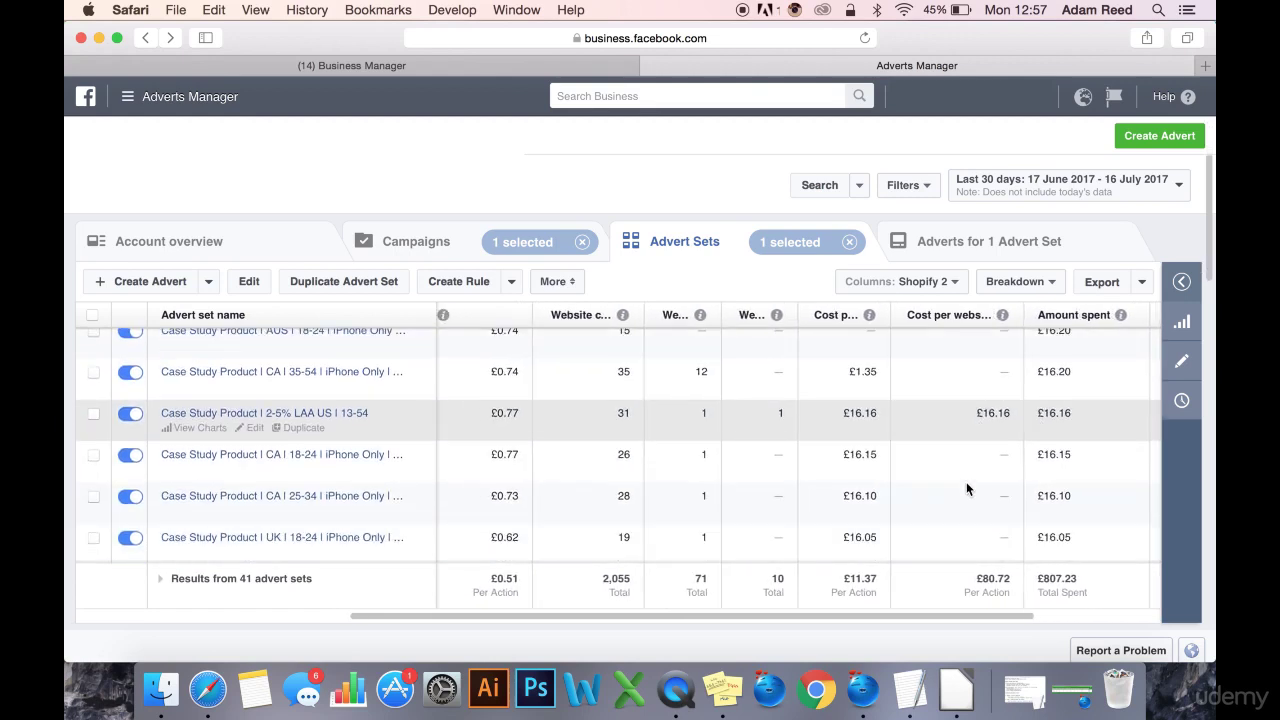
{"action": "scroll", "coordinate": [970, 515], "scroll_direction": "down", "scroll_amount": 2}
{"action": "scroll", "coordinate": [970, 515], "scroll_direction": "right", "scroll_amount": 1}
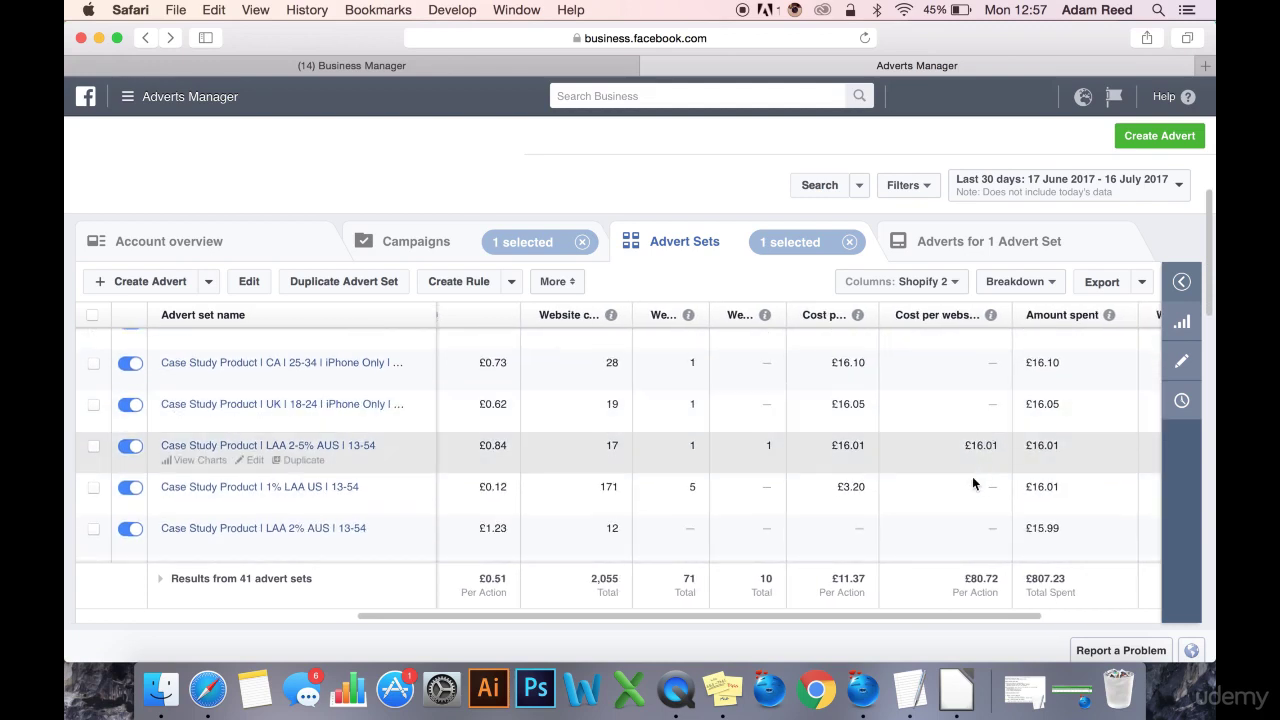
Examine the cost per link click, amount spent, website clicks and adds to basket of the 1% LAA US 13-54 advert set.
{"action": "left_click_drag", "start_coordinate": [513, 486], "coordinate": [495, 485]}
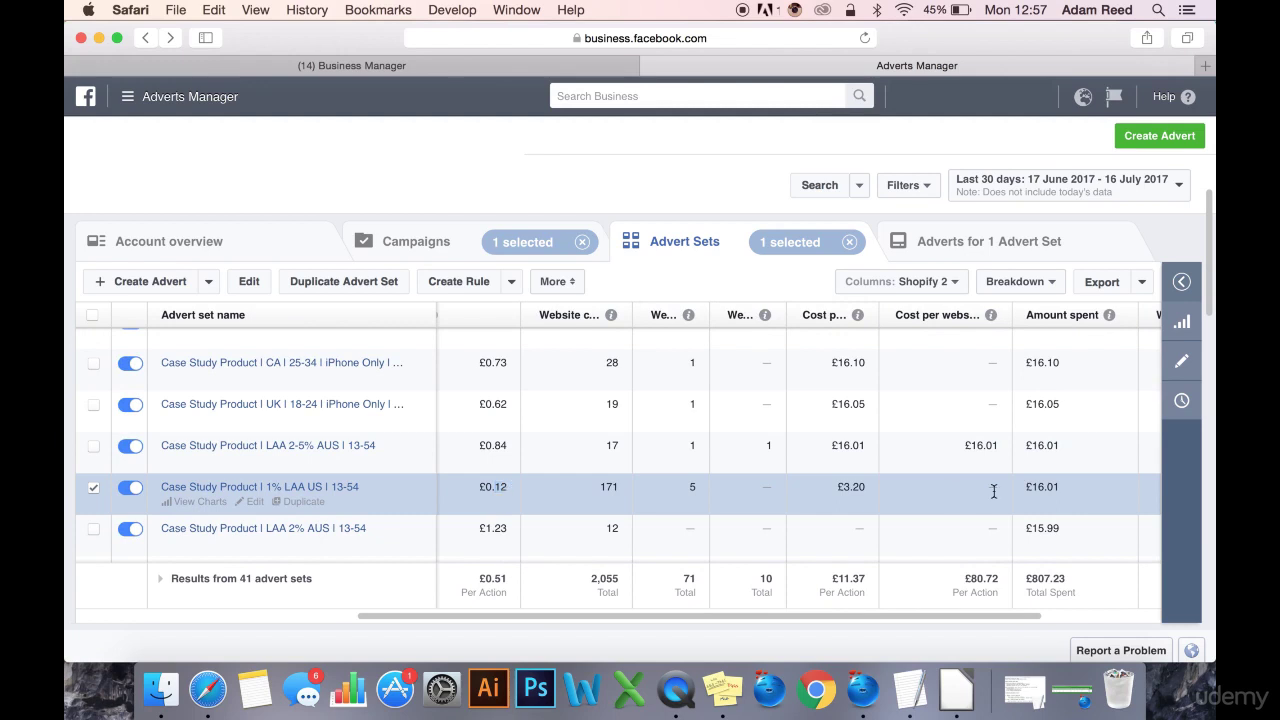
{"action": "left_click", "coordinate": [1048, 488]}
{"action": "left_click_drag", "start_coordinate": [864, 489], "coordinate": [840, 487]}
{"action": "left_click", "coordinate": [842, 487]}
{"action": "scroll", "coordinate": [688, 489], "scroll_direction": "down", "scroll_amount": 1}
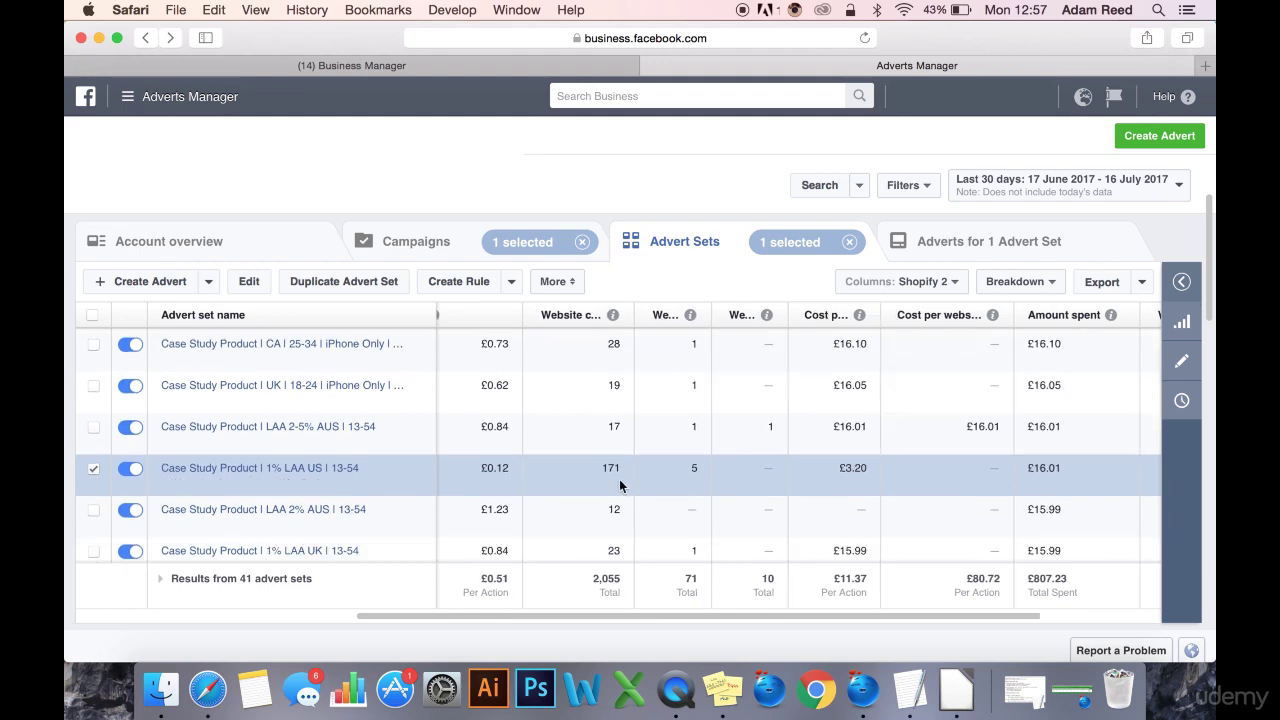
{"action": "left_click_drag", "start_coordinate": [697, 468], "coordinate": [598, 467]}
{"action": "left_click", "coordinate": [711, 480]}
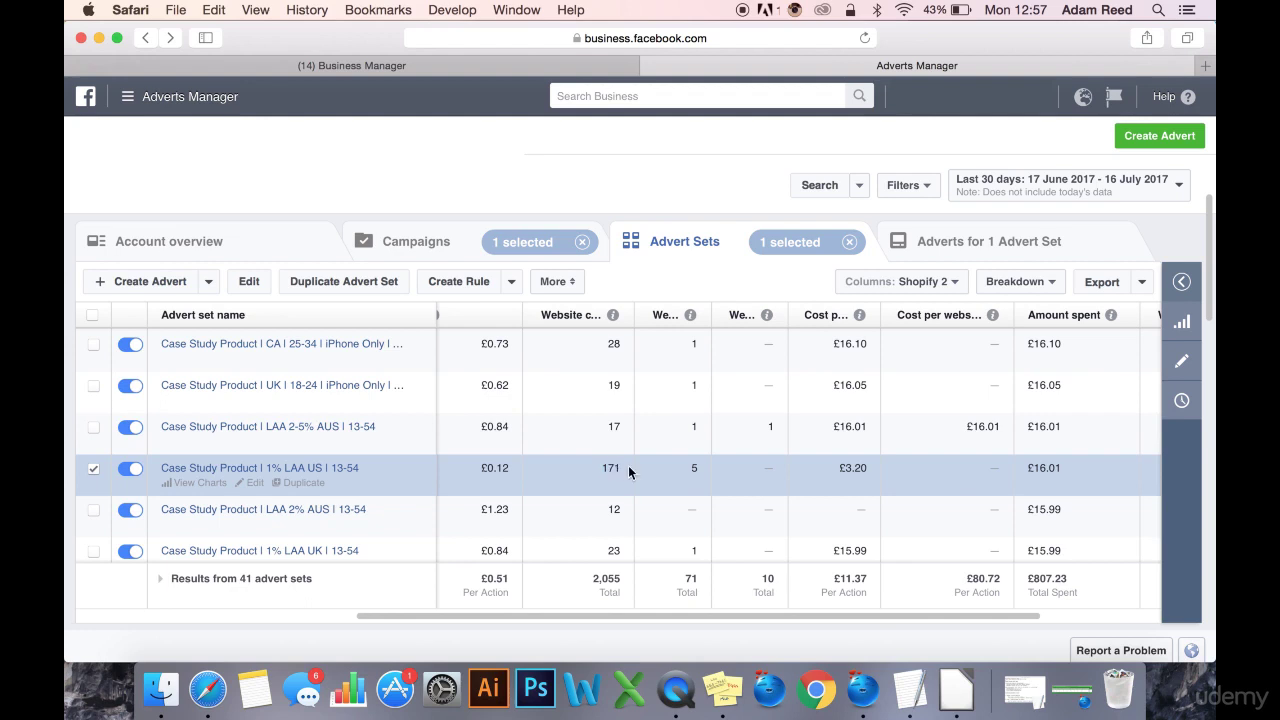
Check the cost per link click of the LAA 2% AUS 13-54 advert set and turn it off.
{"action": "scroll", "coordinate": [871, 475], "scroll_direction": "down", "scroll_amount": 1}
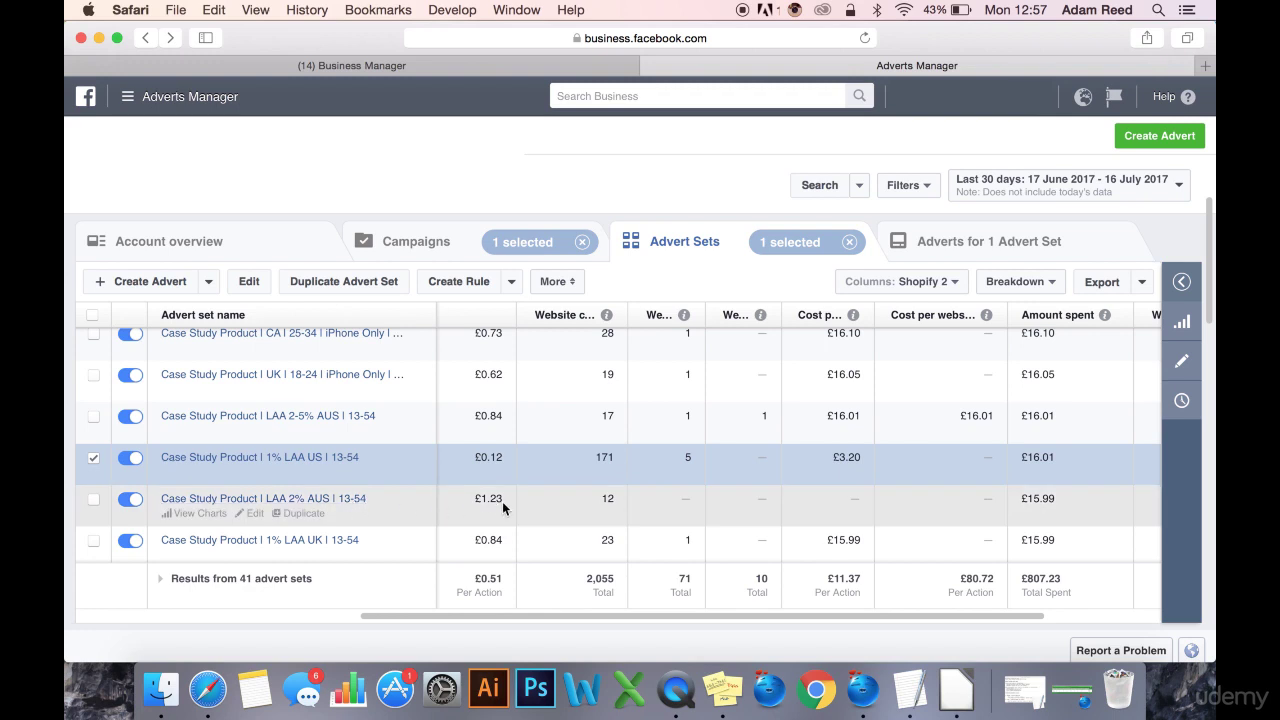
{"action": "left_click_drag", "start_coordinate": [503, 499], "coordinate": [461, 499]}
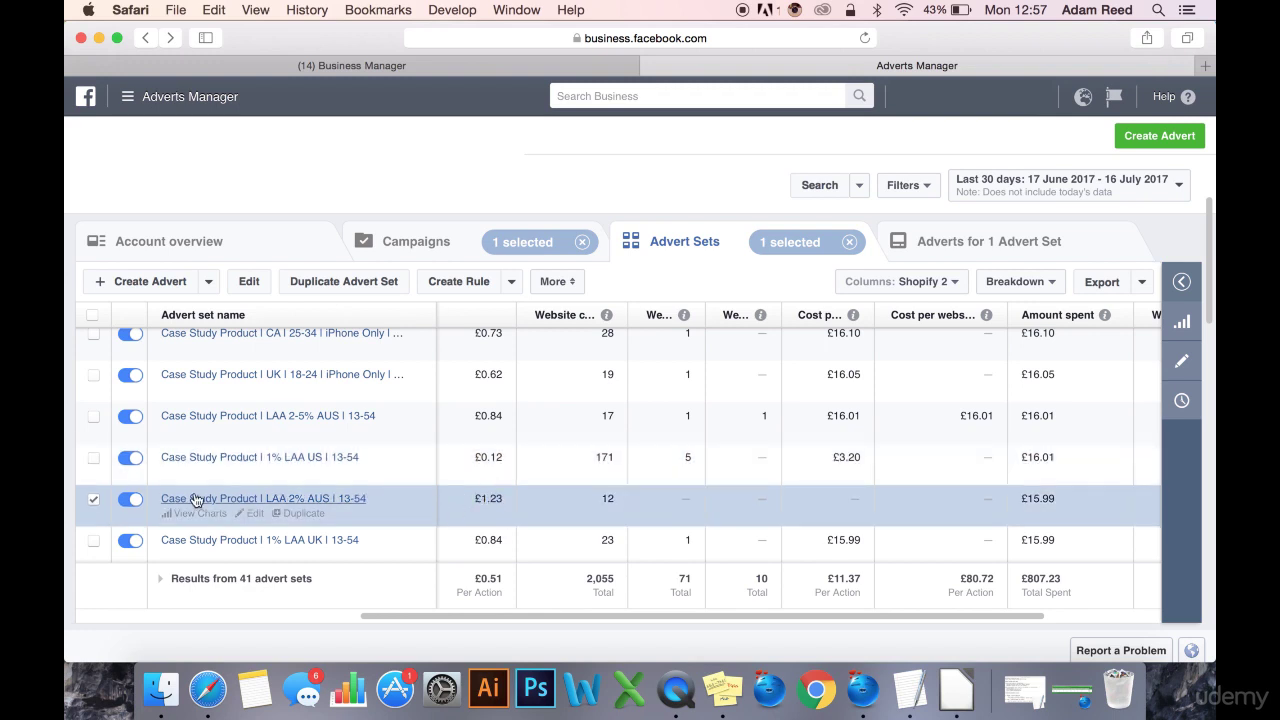
{"action": "left_click", "coordinate": [131, 501]}
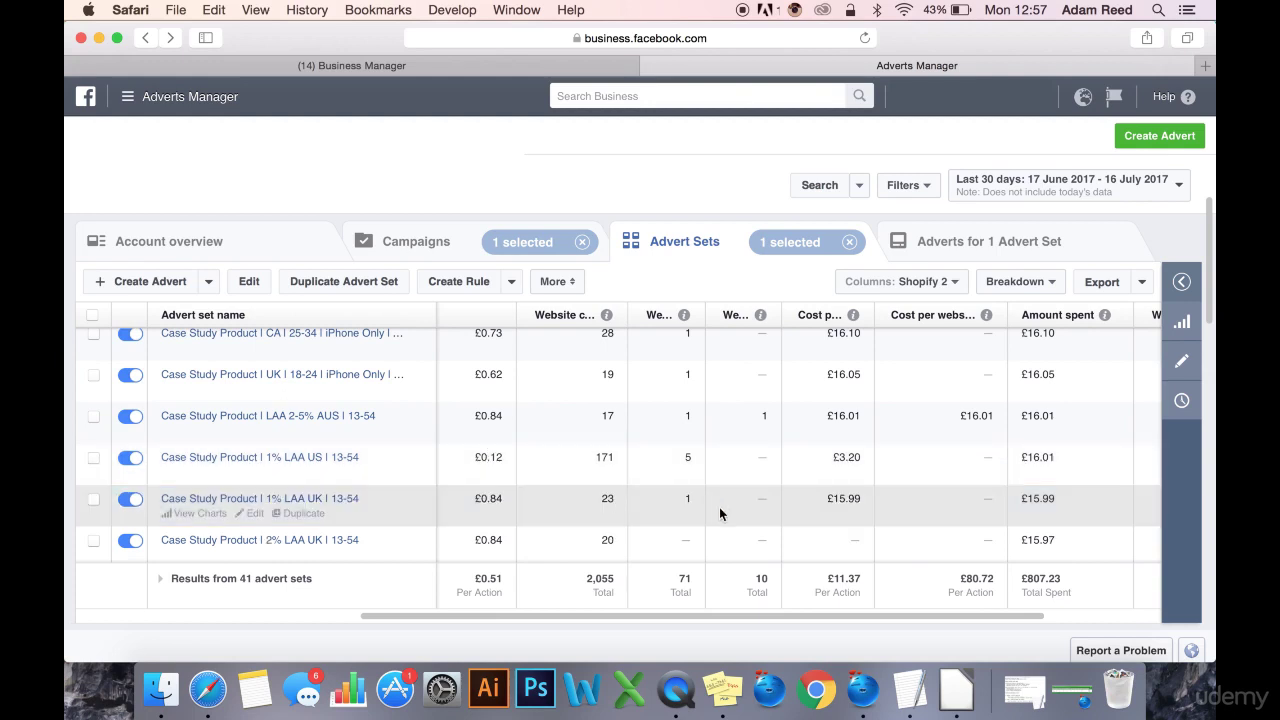
Check the results of the 1% and 2% LAA advert sets and turn off the UK 35-54 iPhone Only advert set.
{"action": "scroll", "coordinate": [879, 509], "scroll_direction": "down", "scroll_amount": 2}
{"action": "scroll", "coordinate": [879, 509], "scroll_direction": "right", "scroll_amount": 1}
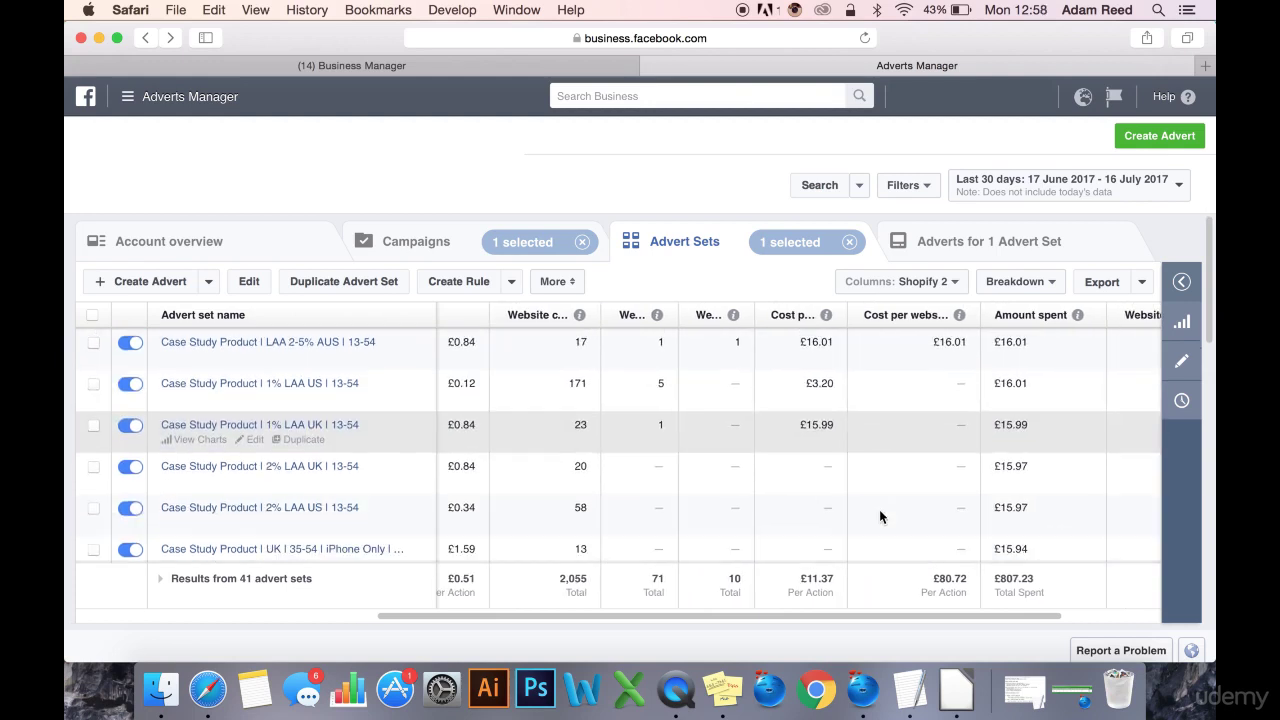
{"action": "scroll", "coordinate": [879, 509], "scroll_direction": "down", "scroll_amount": 3}
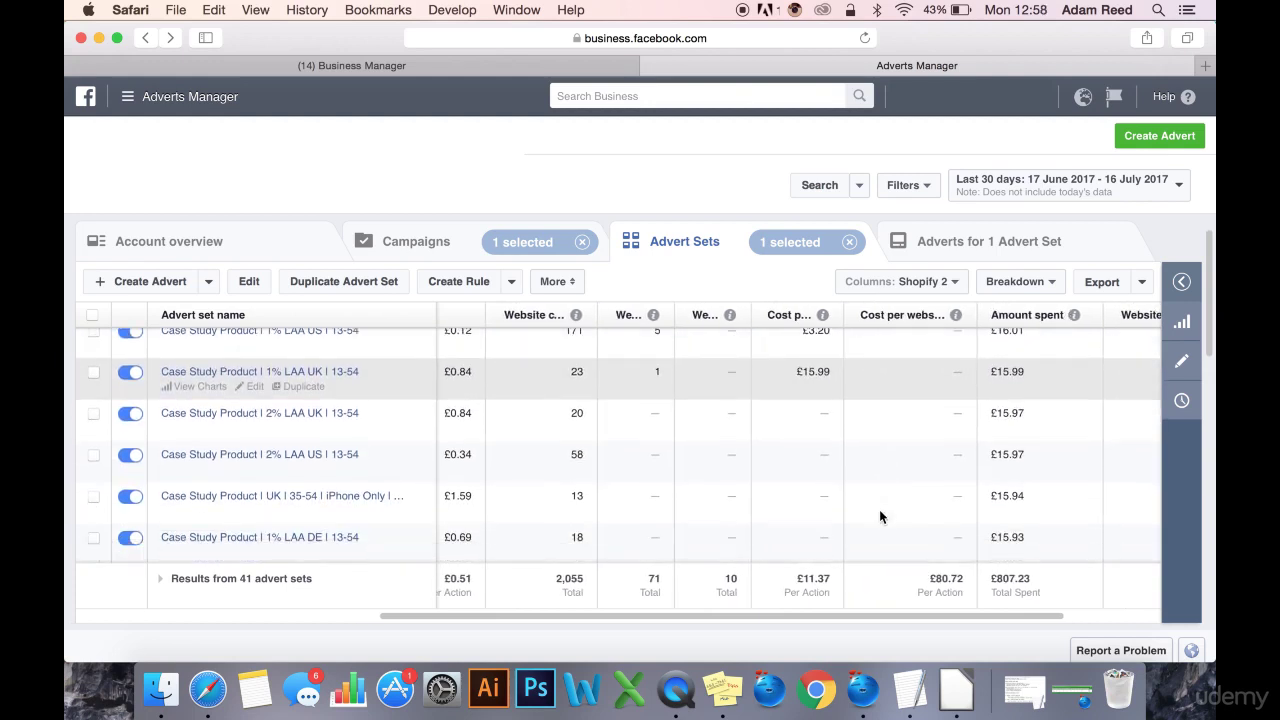
{"action": "scroll", "coordinate": [879, 505], "scroll_direction": "down", "scroll_amount": 1}
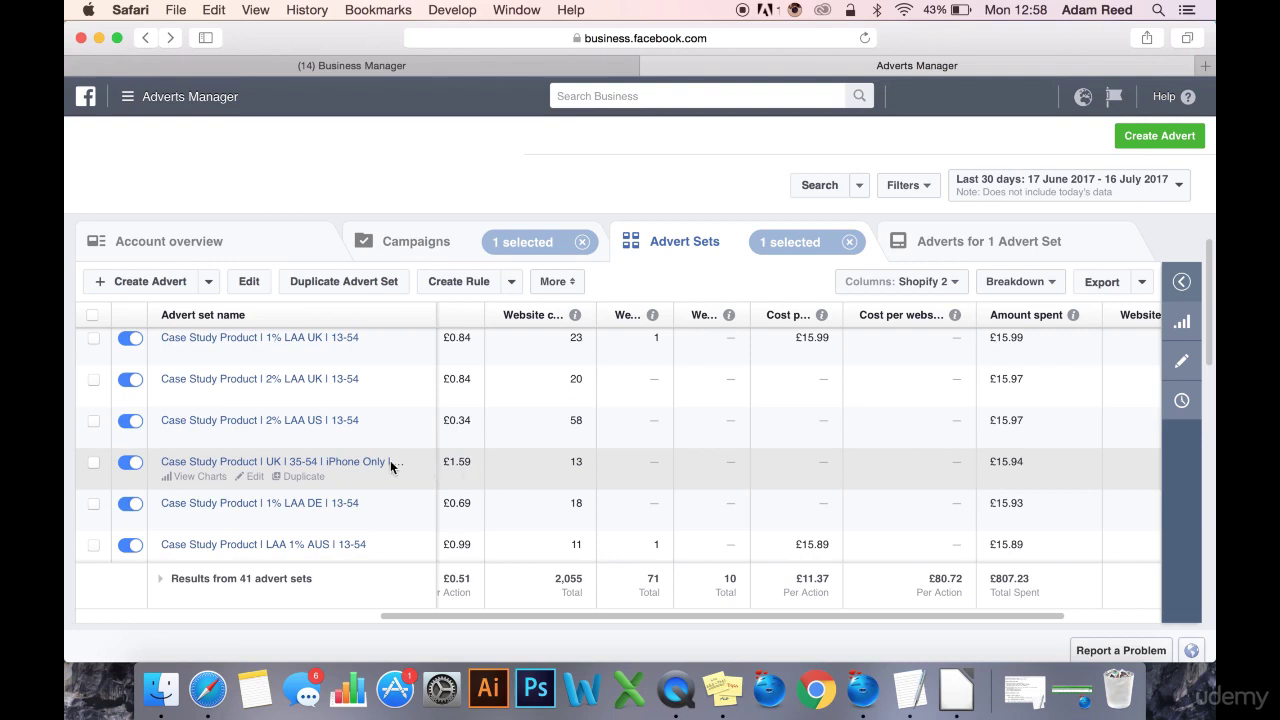
{"action": "left_click", "coordinate": [130, 463]}
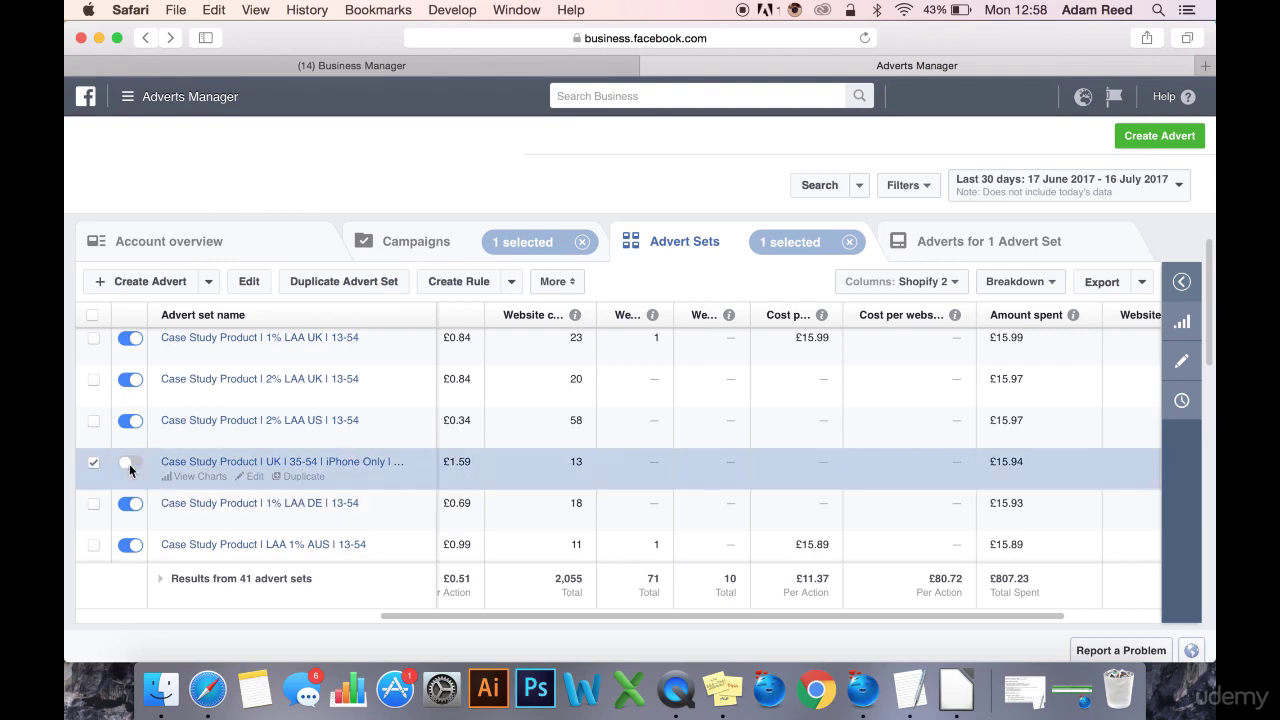
Review the click costs, adds to basket and amount spent for the remaining LAA and DE advert sets.
{"action": "scroll", "coordinate": [742, 492], "scroll_direction": "down", "scroll_amount": 1}
{"action": "scroll", "coordinate": [742, 492], "scroll_direction": "down", "scroll_amount": 1}
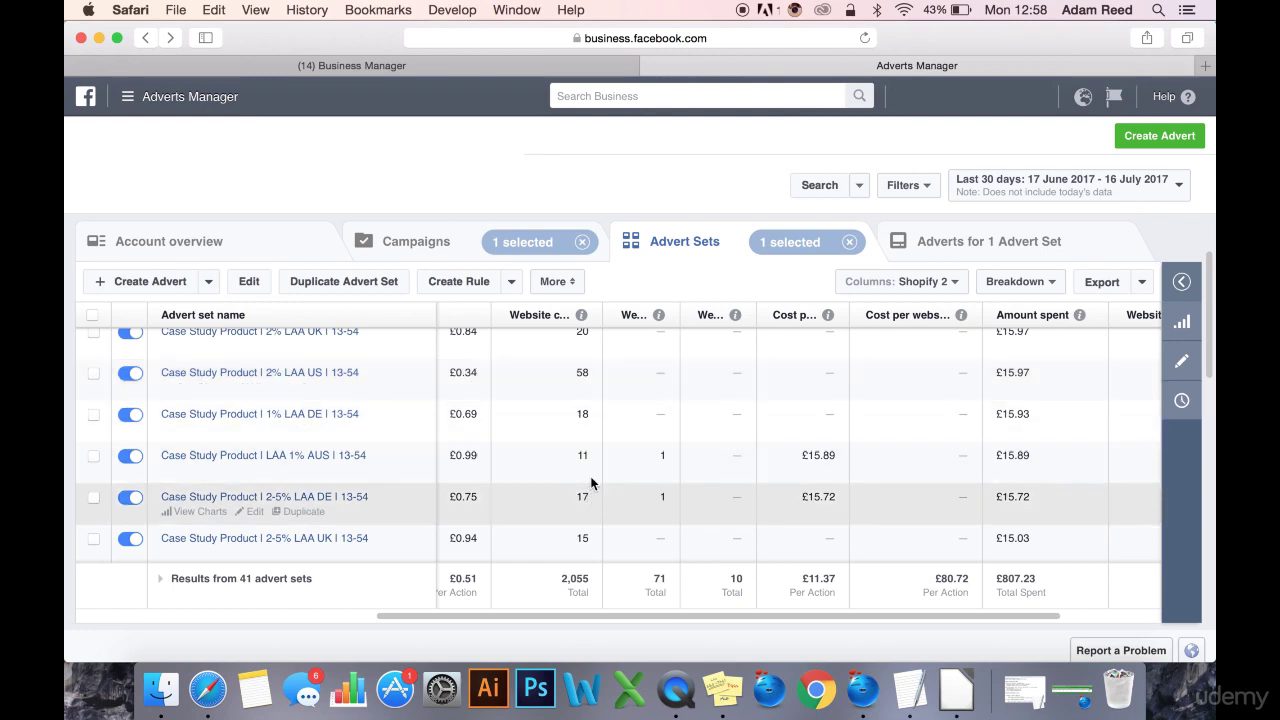
{"action": "scroll", "coordinate": [623, 460], "scroll_direction": "down", "scroll_amount": 1}
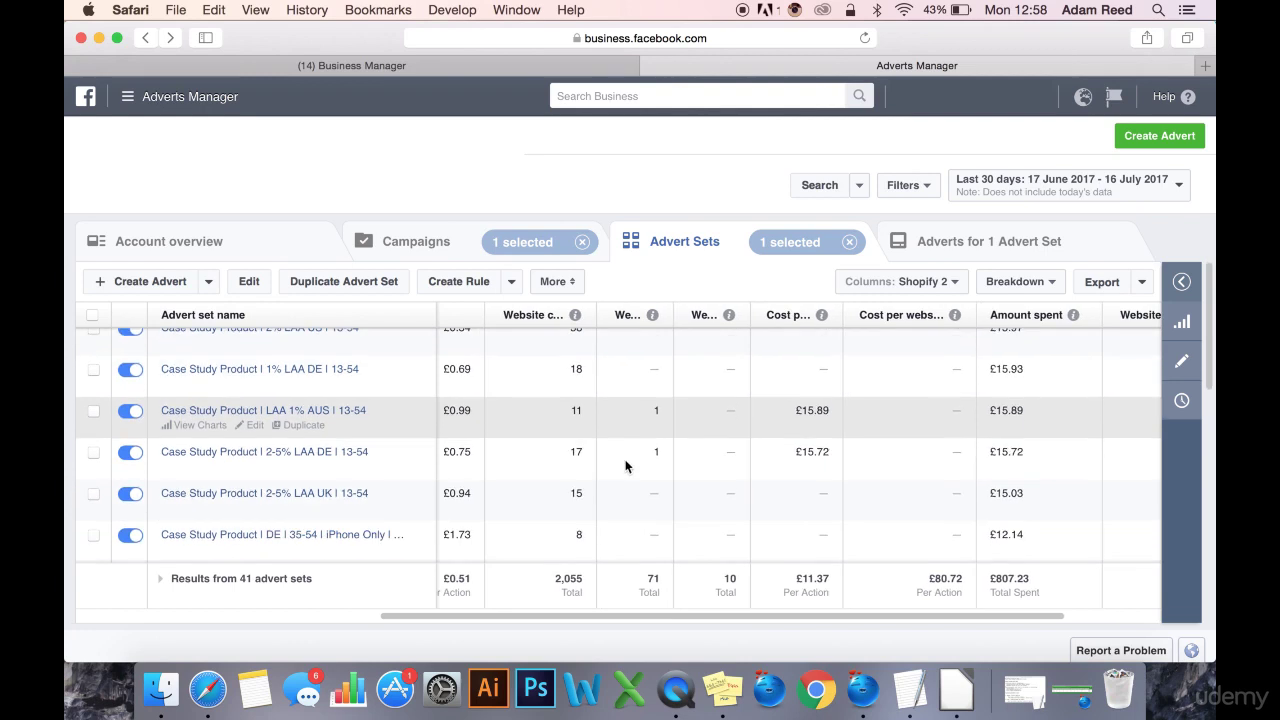
{"action": "scroll", "coordinate": [625, 460], "scroll_direction": "down", "scroll_amount": 2}
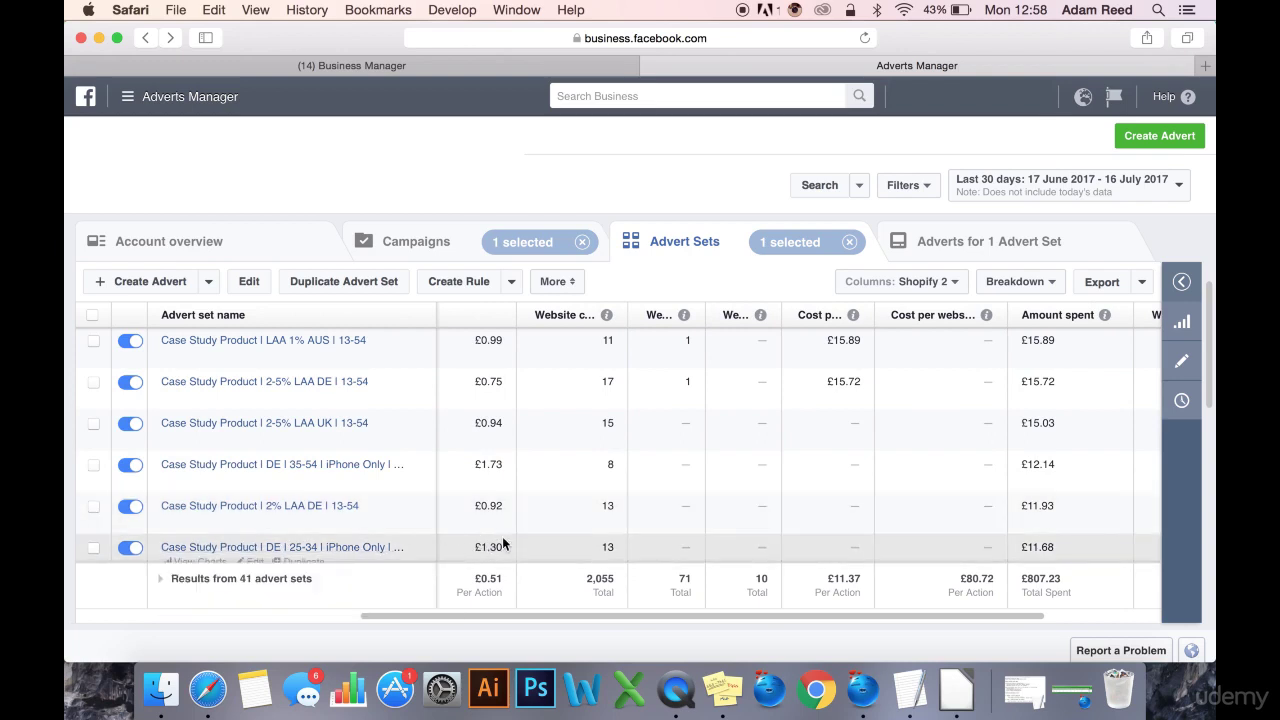
{"action": "scroll", "coordinate": [548, 528], "scroll_direction": "down", "scroll_amount": 1}
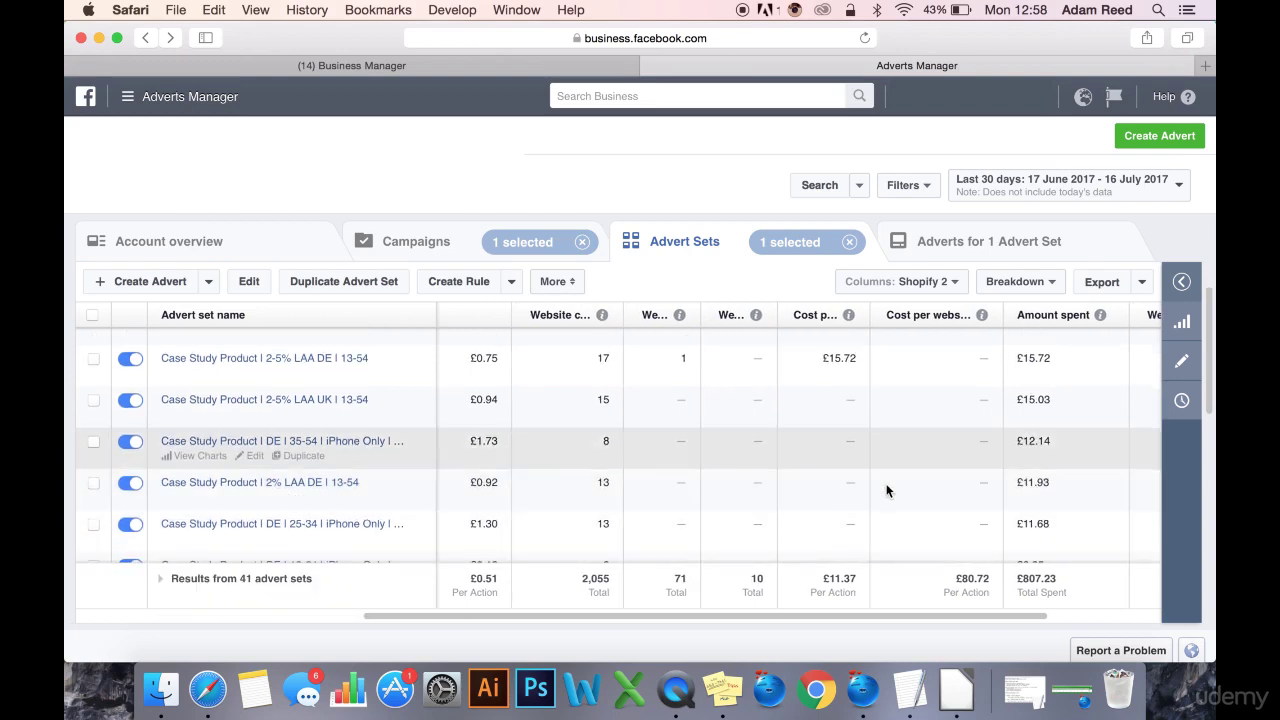
{"action": "scroll", "coordinate": [1017, 440], "scroll_direction": "right", "scroll_amount": 3}
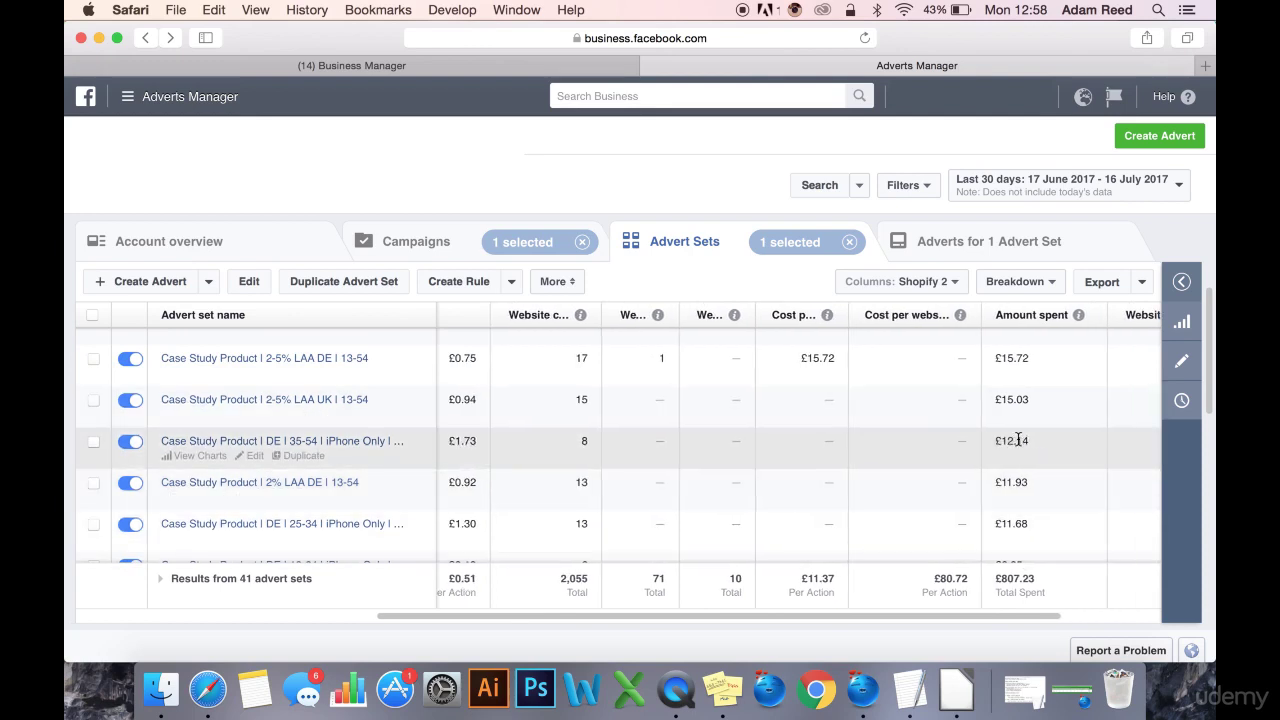
{"action": "mouse_move", "coordinate": [983, 481]}
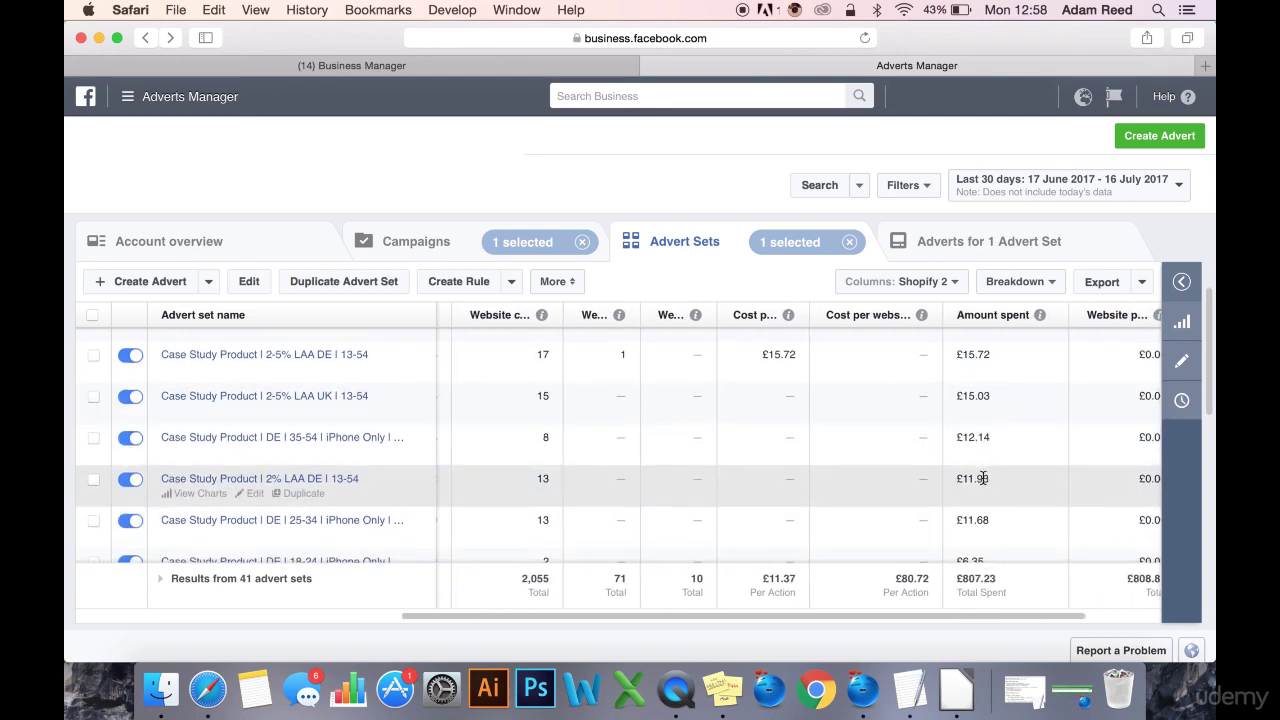
{"action": "scroll", "coordinate": [983, 478], "scroll_direction": "down", "scroll_amount": 5}
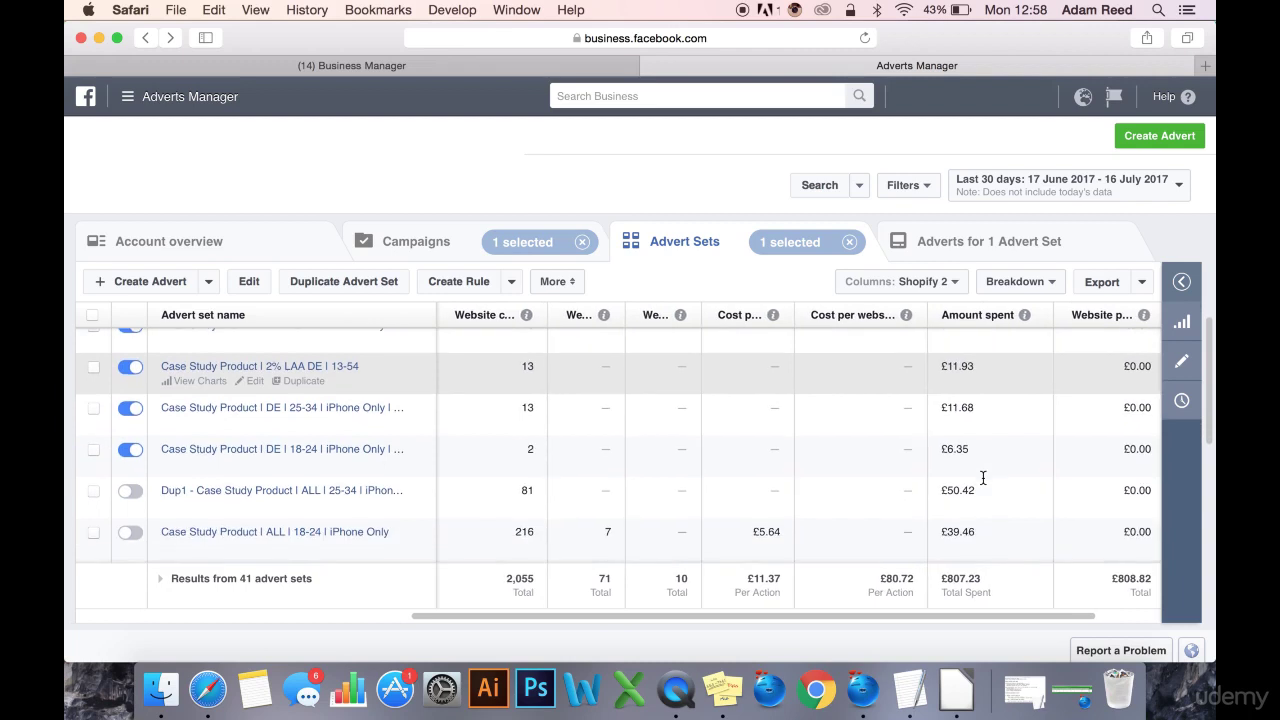
Compare the spend of the lowest-spending active advert sets and turn off the DE 18-24, DE 35-54 and DE 25-34 iPhone Only ones.
{"action": "scroll", "coordinate": [983, 460], "scroll_direction": "up", "scroll_amount": 2}
{"action": "scroll", "coordinate": [987, 431], "scroll_direction": "up", "scroll_amount": 2}
{"action": "mouse_move", "coordinate": [989, 420]}
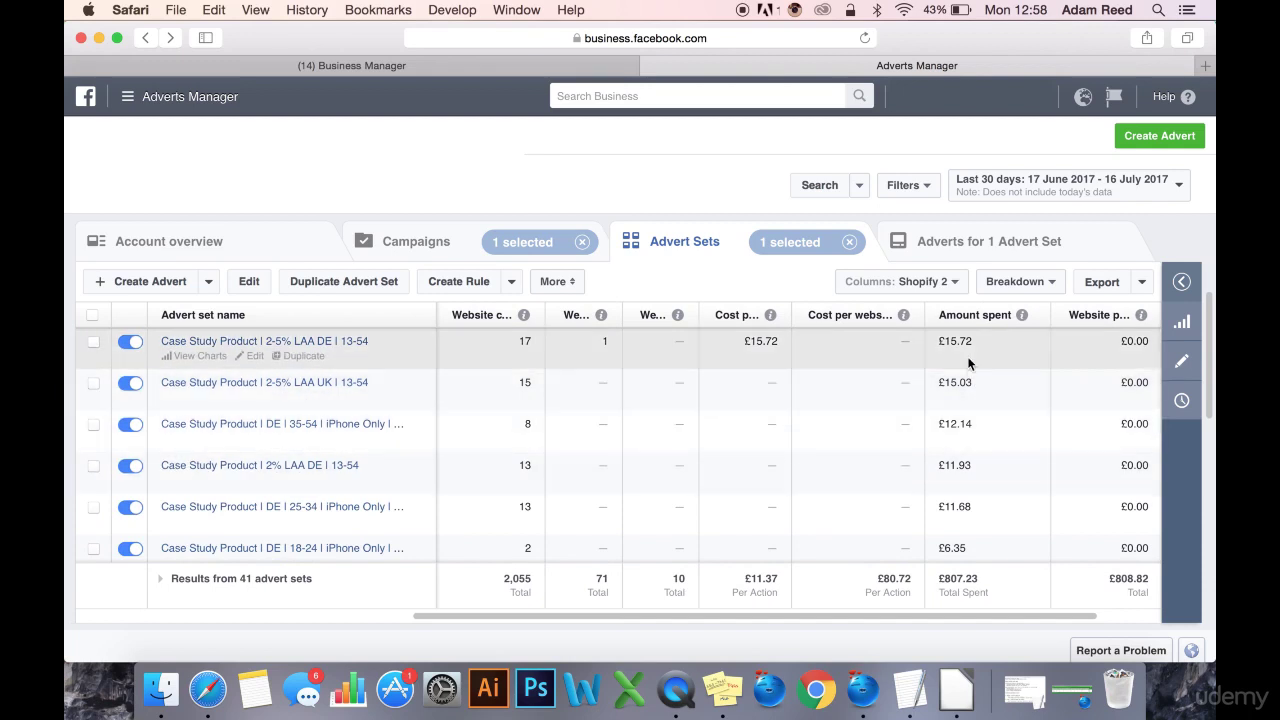
{"action": "scroll", "coordinate": [975, 384], "scroll_direction": "up", "scroll_amount": 1}
{"action": "scroll", "coordinate": [976, 388], "scroll_direction": "up", "scroll_amount": 5}
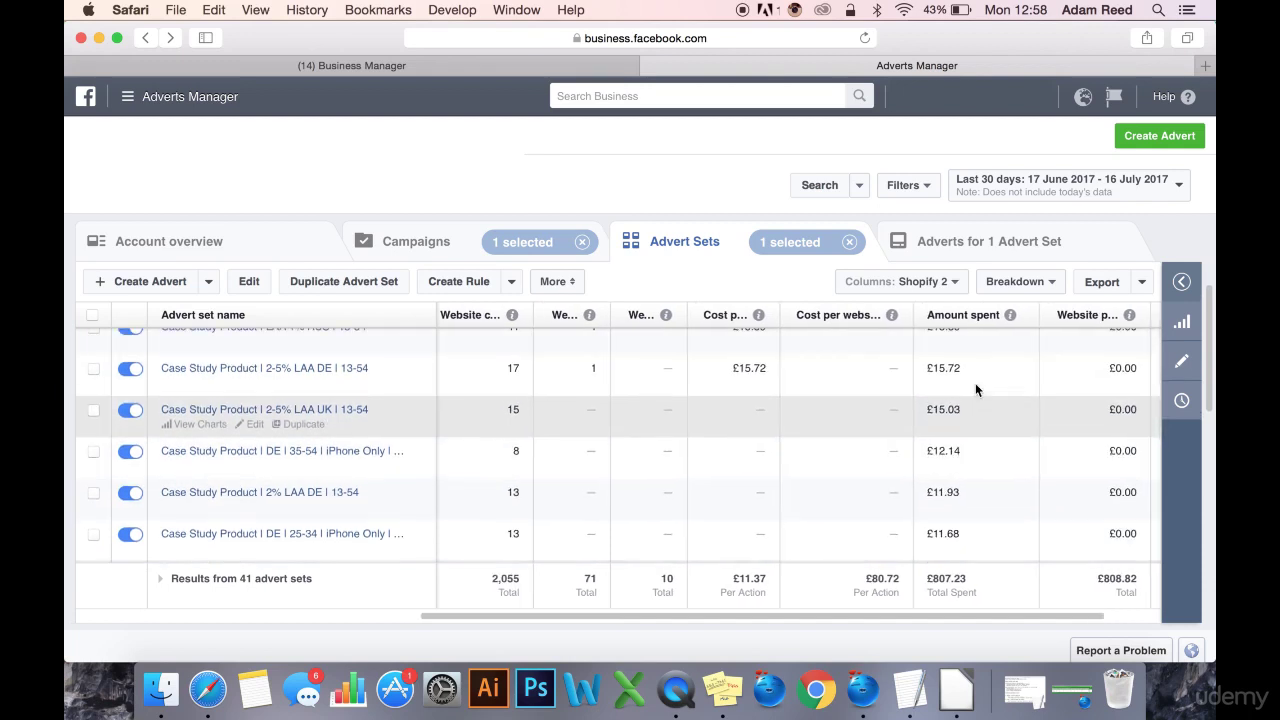
{"action": "scroll", "coordinate": [976, 388], "scroll_direction": "up", "scroll_amount": 5}
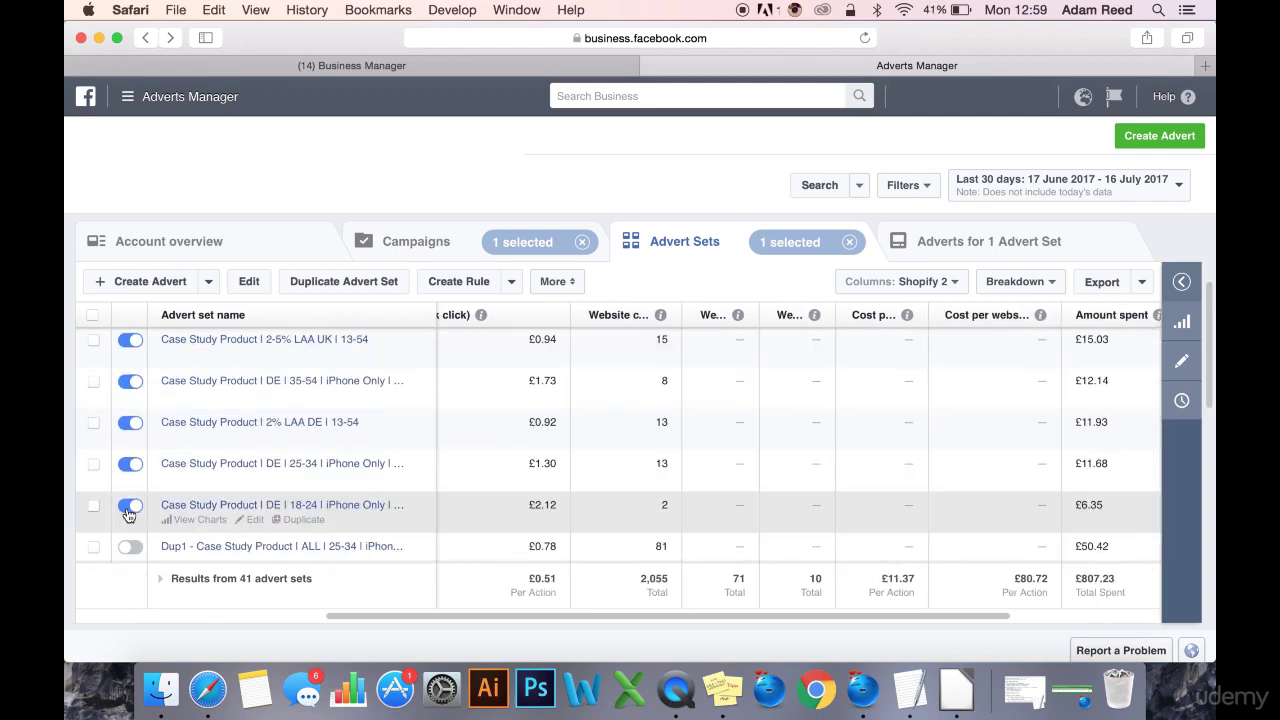
{"action": "left_click", "coordinate": [129, 507]}
{"action": "left_click", "coordinate": [130, 381]}
{"action": "left_click", "coordinate": [130, 465]}
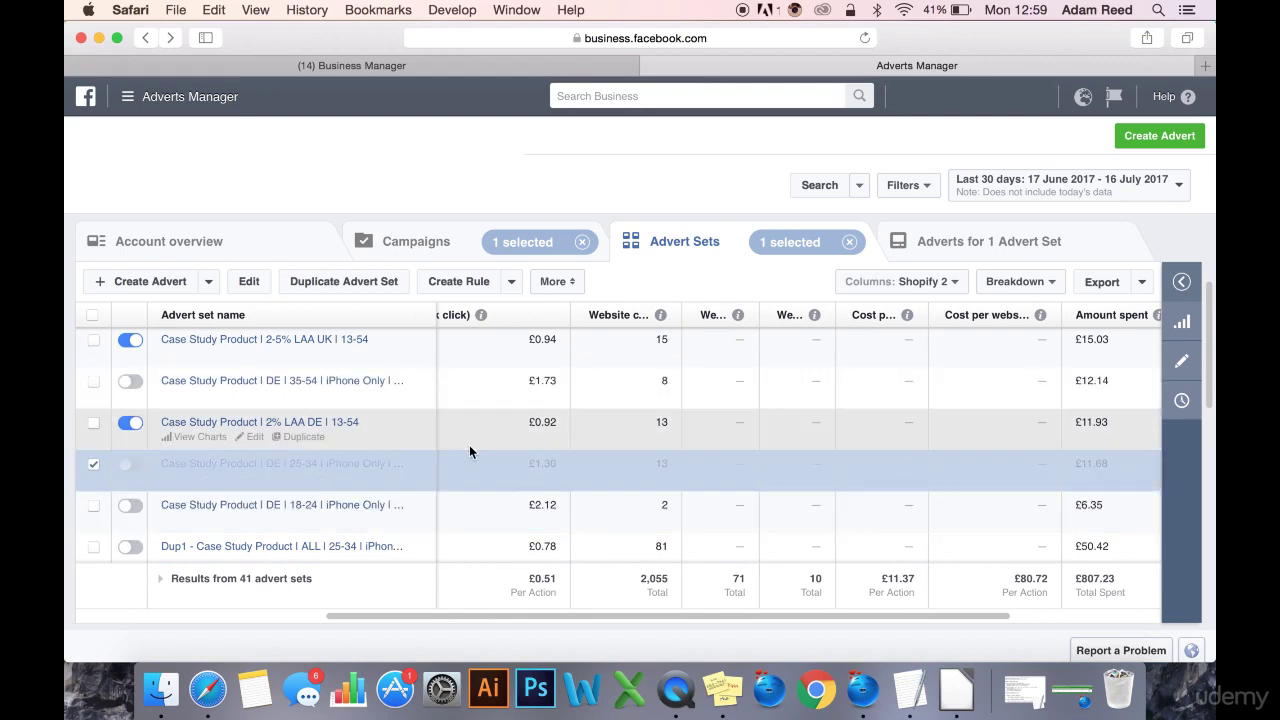
Review the cost per link click of the highest-spending advert sets that are still running.
{"action": "scroll", "coordinate": [394, 446], "scroll_direction": "up", "scroll_amount": 3}
{"action": "scroll", "coordinate": [540, 485], "scroll_direction": "up", "scroll_amount": 2}
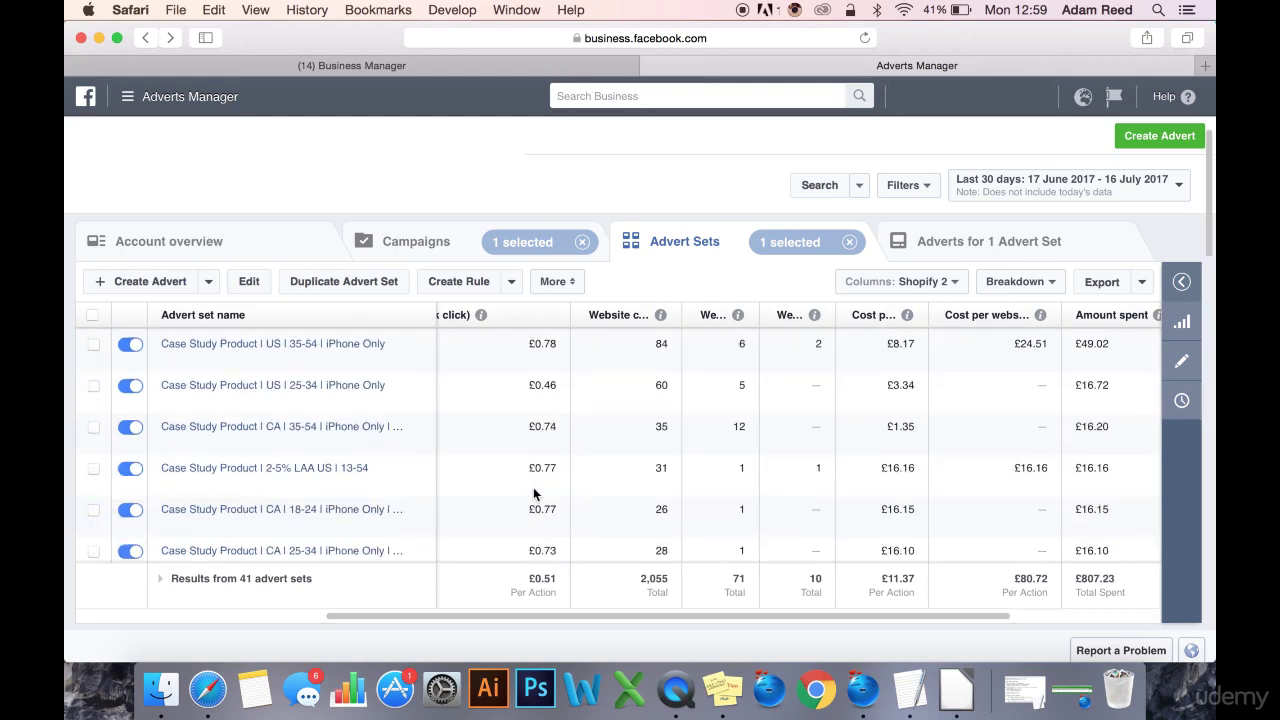
{"action": "scroll", "coordinate": [540, 420], "scroll_direction": "up", "scroll_amount": 1}
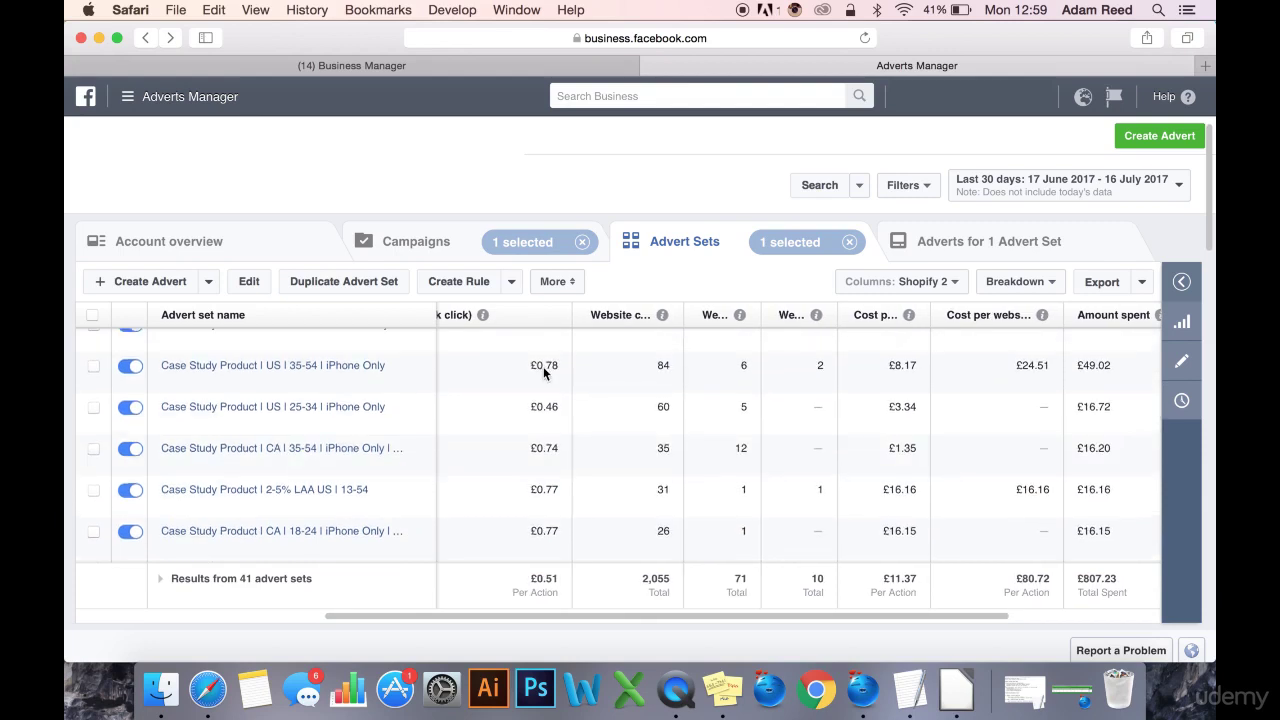
{"action": "scroll", "coordinate": [600, 437], "scroll_direction": "left", "scroll_amount": 3}
{"action": "scroll", "coordinate": [600, 440], "scroll_direction": "left", "scroll_amount": 1}
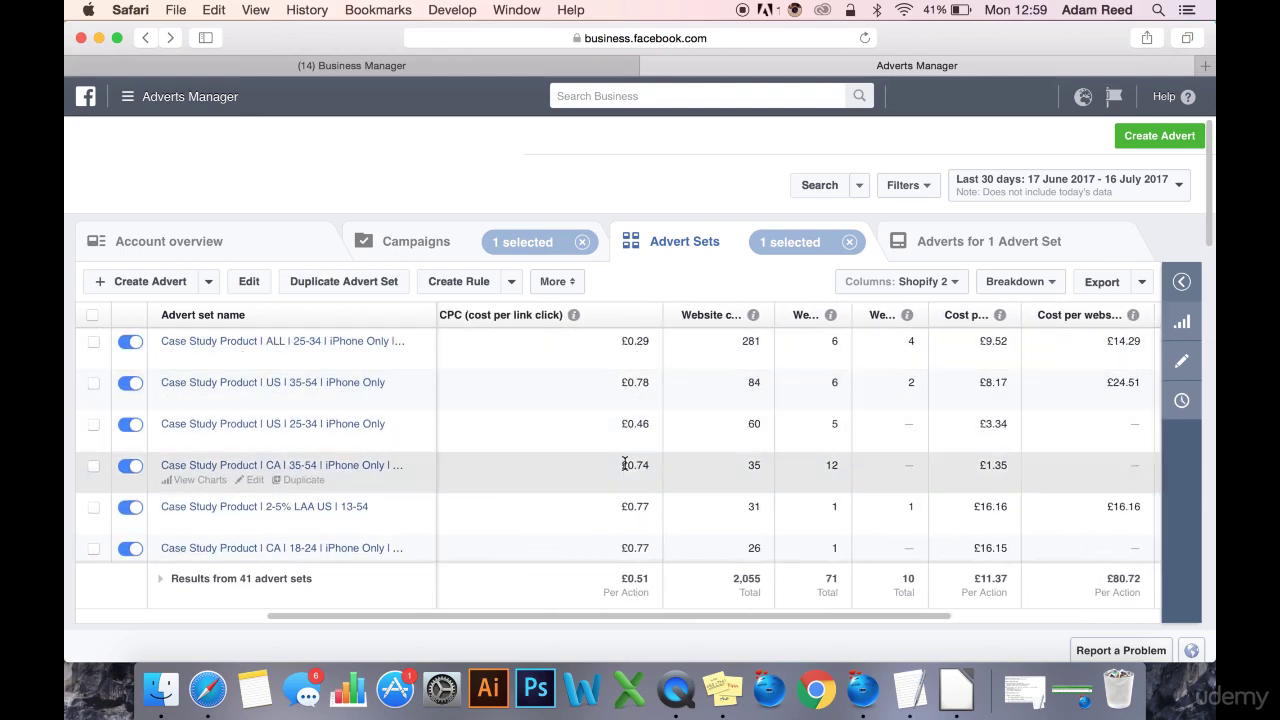
Review the cost per link click and website clicks of the active advert sets, from CA 35-54 iPhone Only down to 2% LAA DE.
{"action": "scroll", "coordinate": [625, 464], "scroll_direction": "down", "scroll_amount": 3}
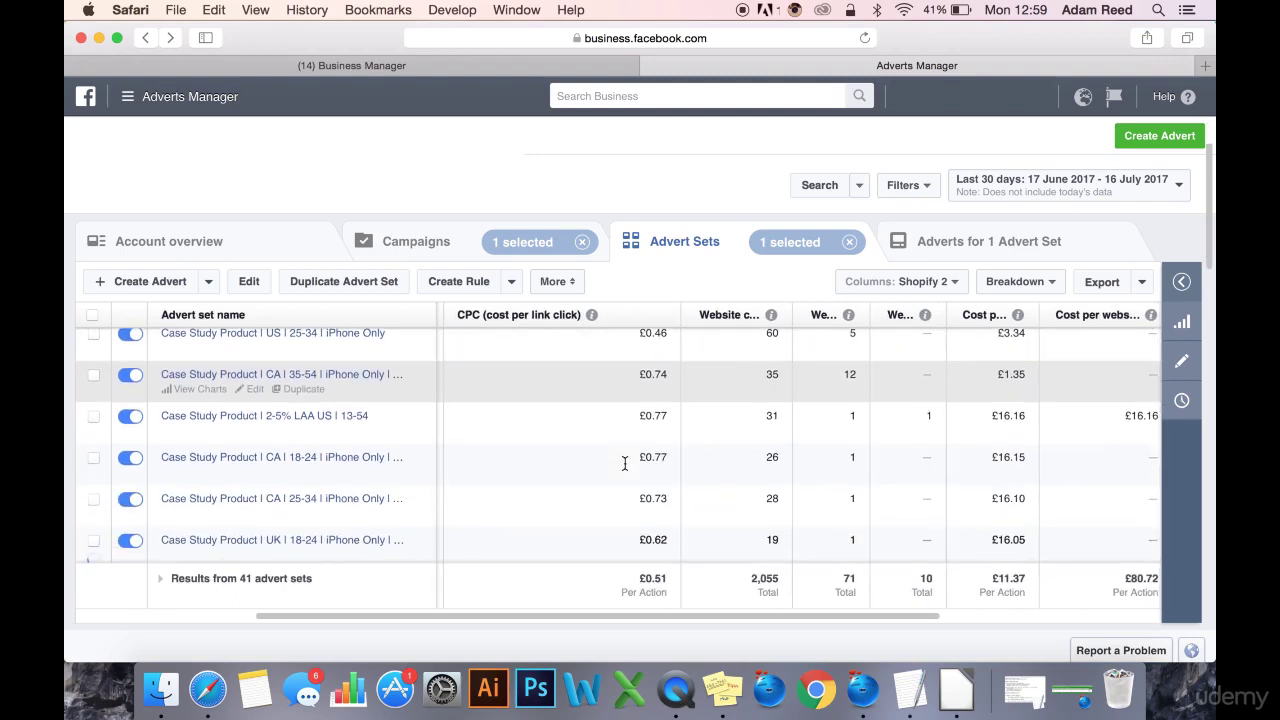
{"action": "scroll", "coordinate": [625, 464], "scroll_direction": "down", "scroll_amount": 2}
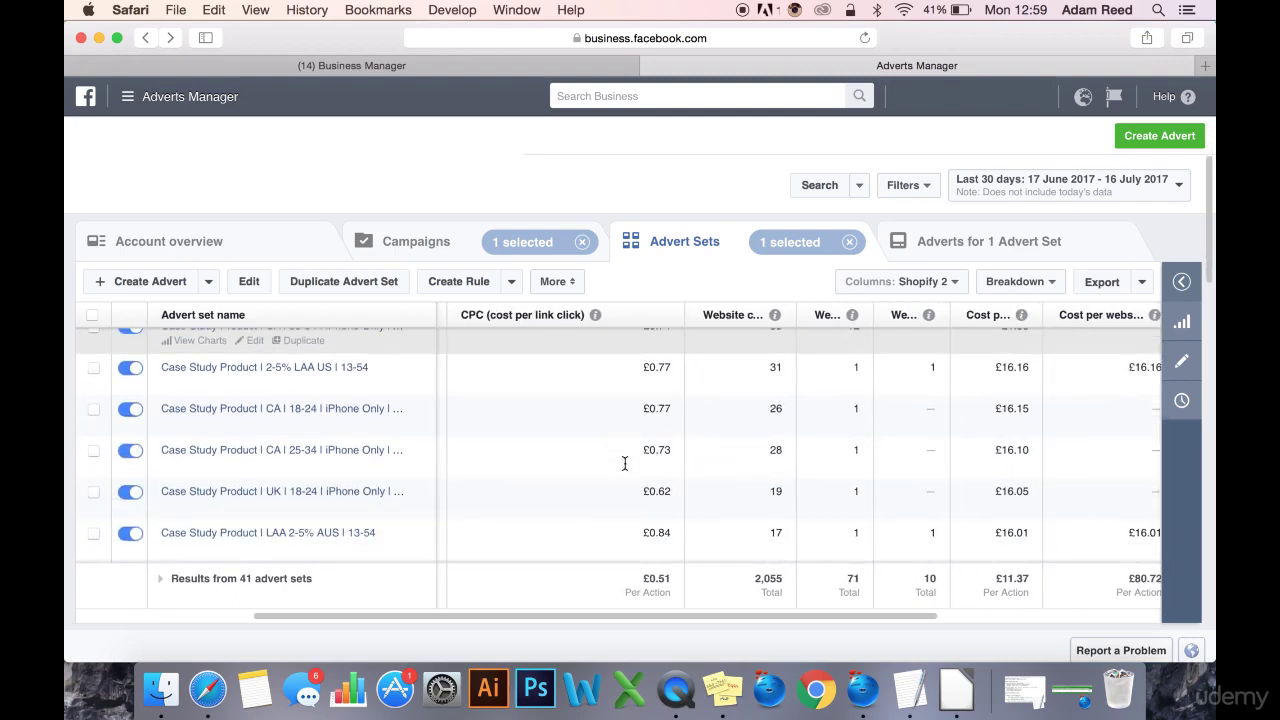
{"action": "scroll", "coordinate": [625, 464], "scroll_direction": "down", "scroll_amount": 2}
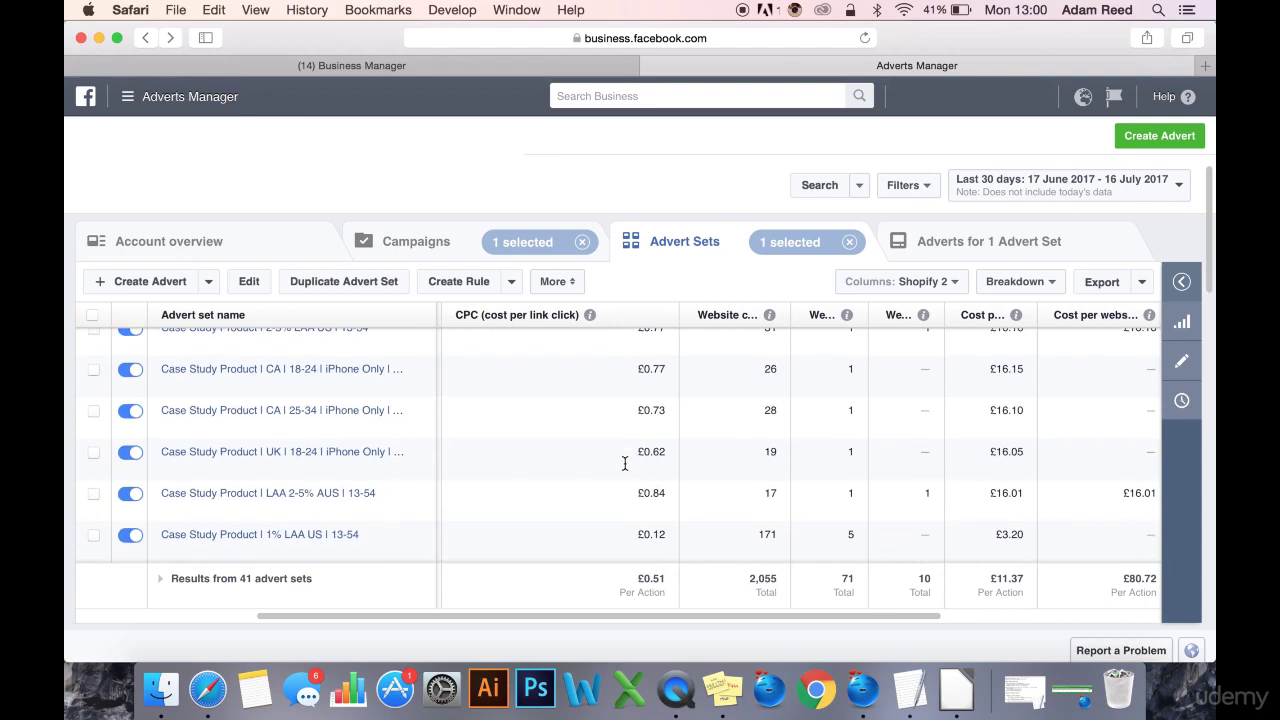
{"action": "scroll", "coordinate": [625, 464], "scroll_direction": "down", "scroll_amount": 1}
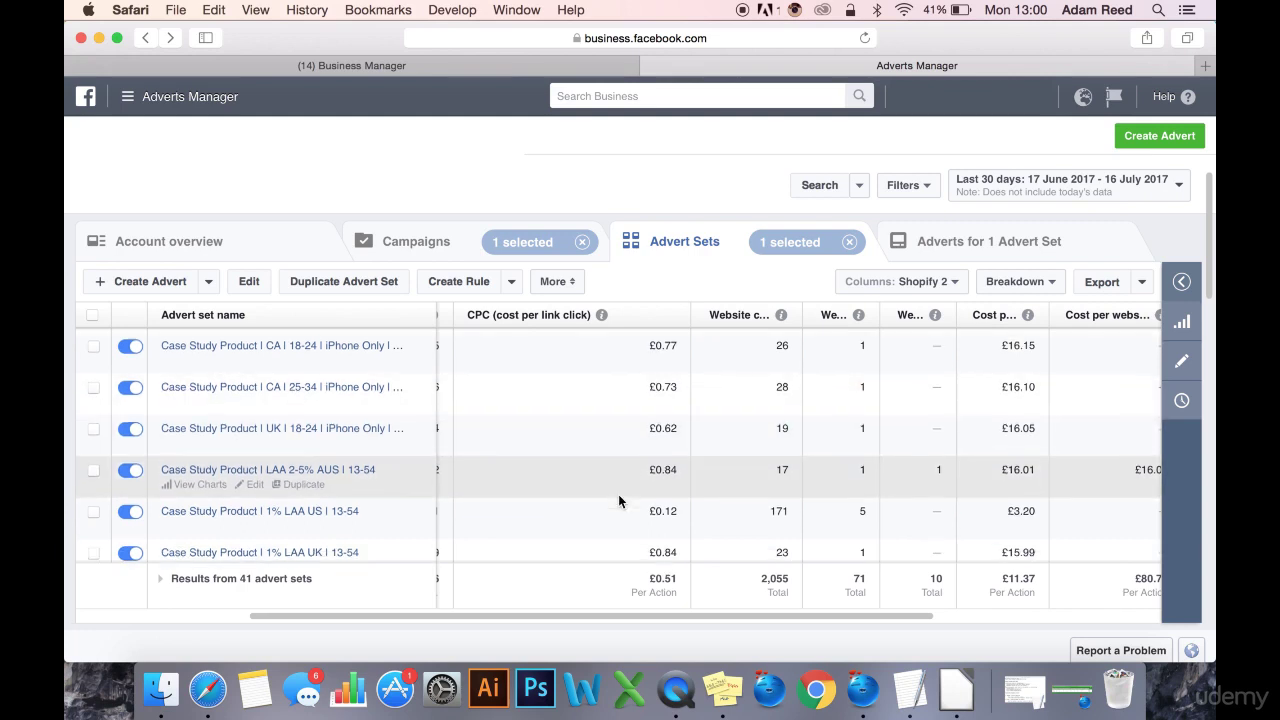
{"action": "scroll", "coordinate": [618, 494], "scroll_direction": "down", "scroll_amount": 2}
{"action": "scroll", "coordinate": [618, 494], "scroll_direction": "down", "scroll_amount": 3}
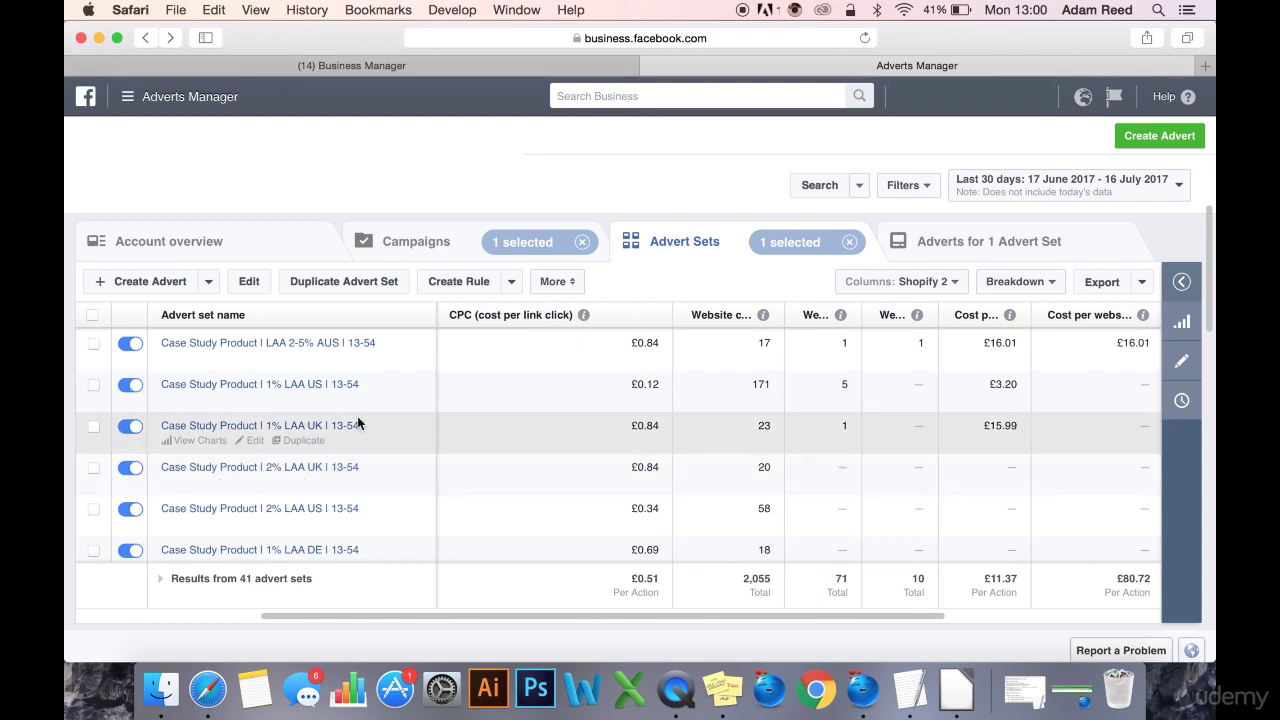
{"action": "scroll", "coordinate": [517, 489], "scroll_direction": "down", "scroll_amount": 2}
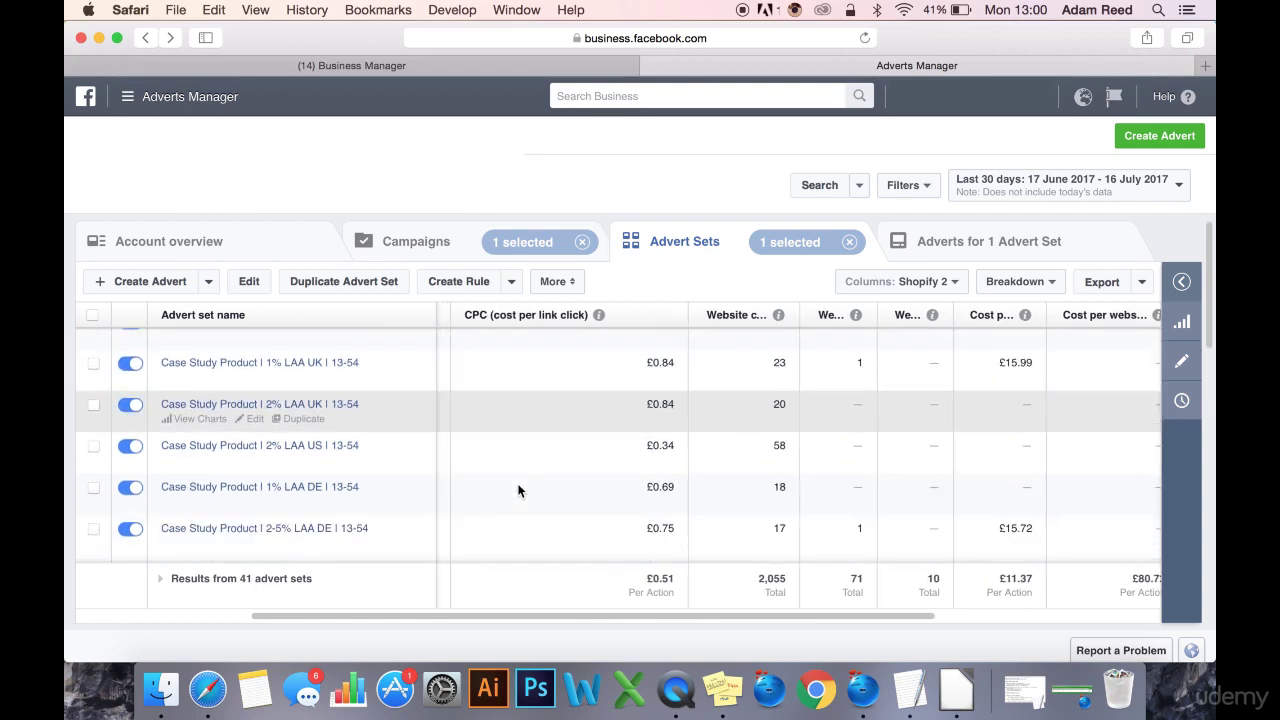
{"action": "scroll", "coordinate": [540, 498], "scroll_direction": "down", "scroll_amount": 1}
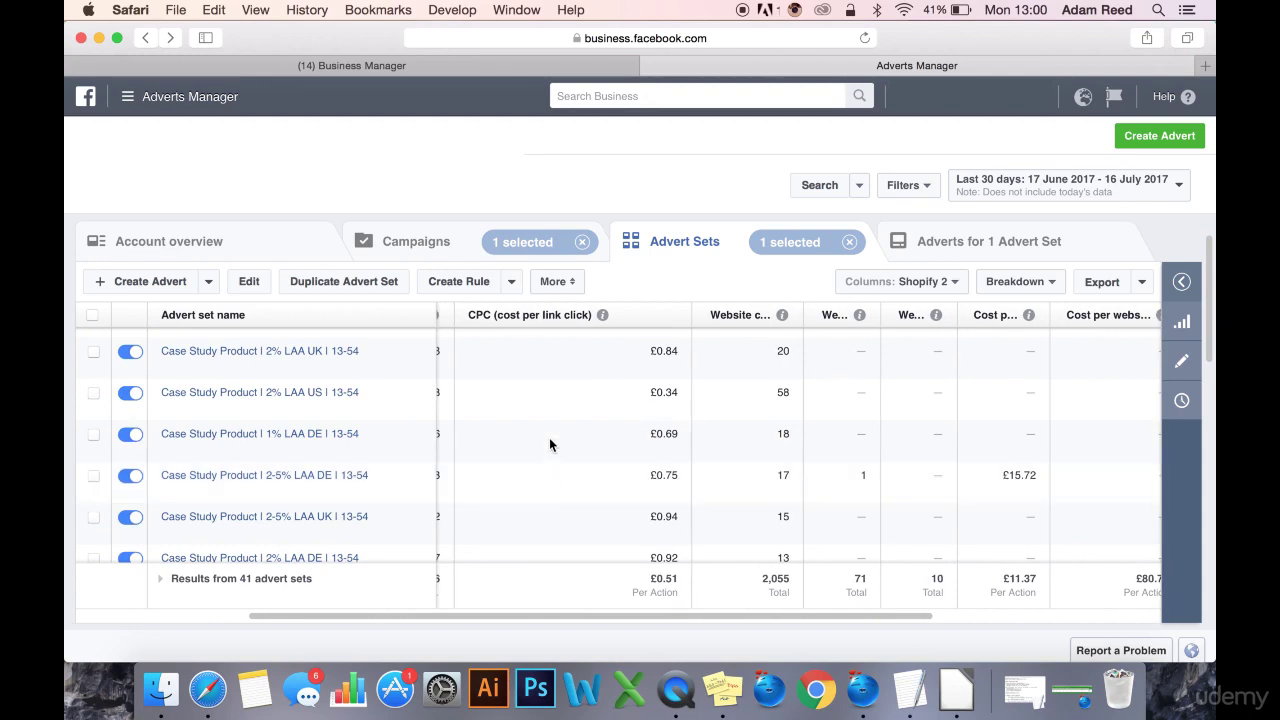
{"action": "scroll", "coordinate": [517, 458], "scroll_direction": "down", "scroll_amount": 1}
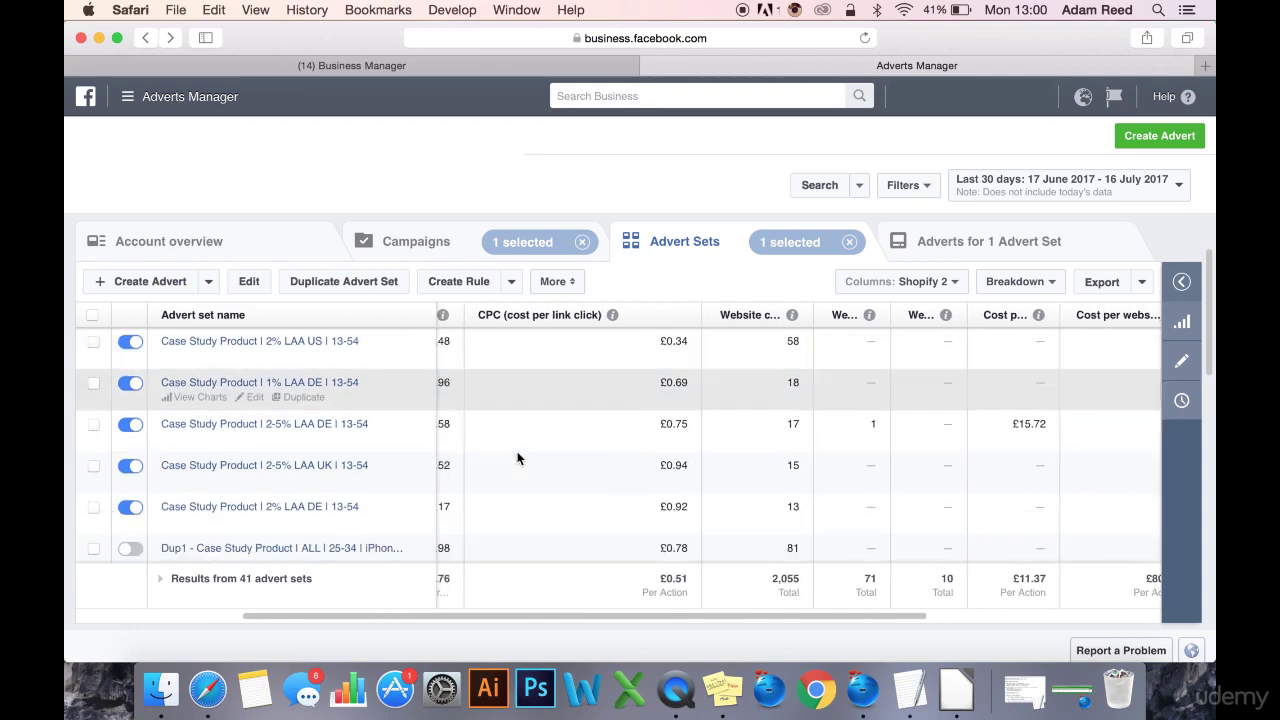
Turn off the 1% LAA DE, 2-5% LAA DE, 2-5% LAA UK and 2% LAA DE advert sets.
{"action": "scroll", "coordinate": [517, 458], "scroll_direction": "up", "scroll_amount": 1}
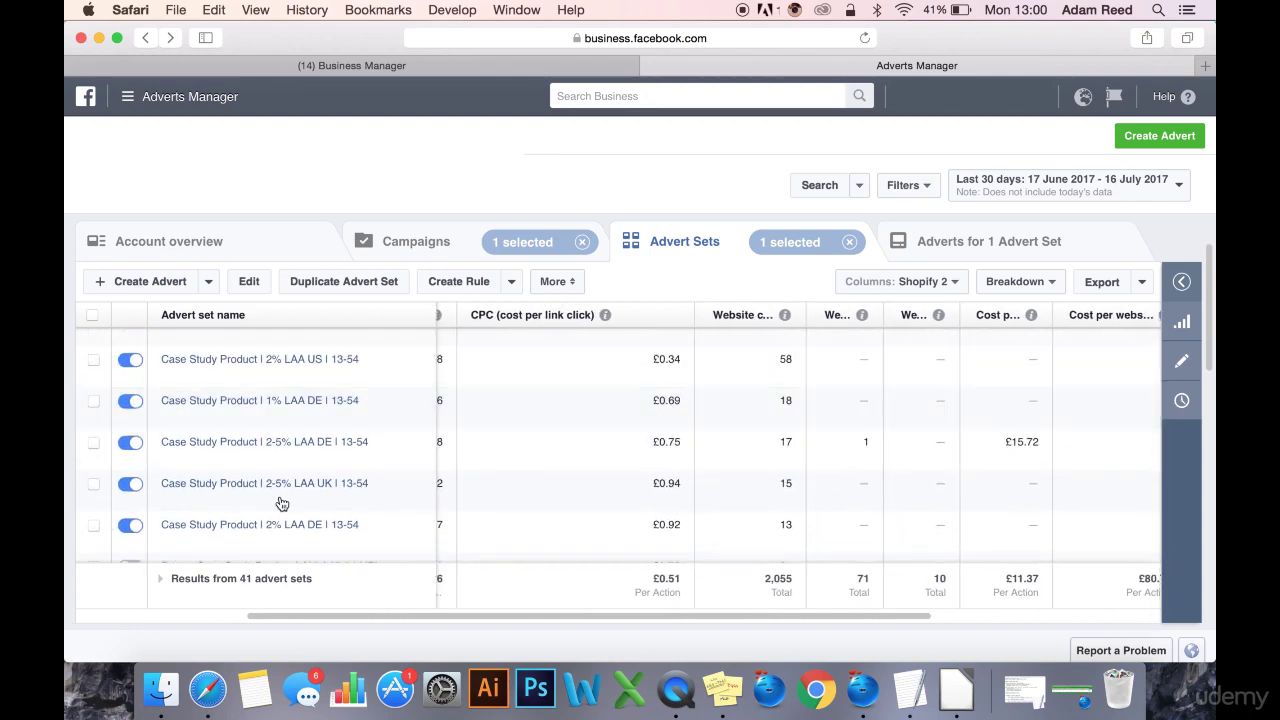
{"action": "left_click", "coordinate": [130, 486]}
{"action": "left_click", "coordinate": [128, 442]}
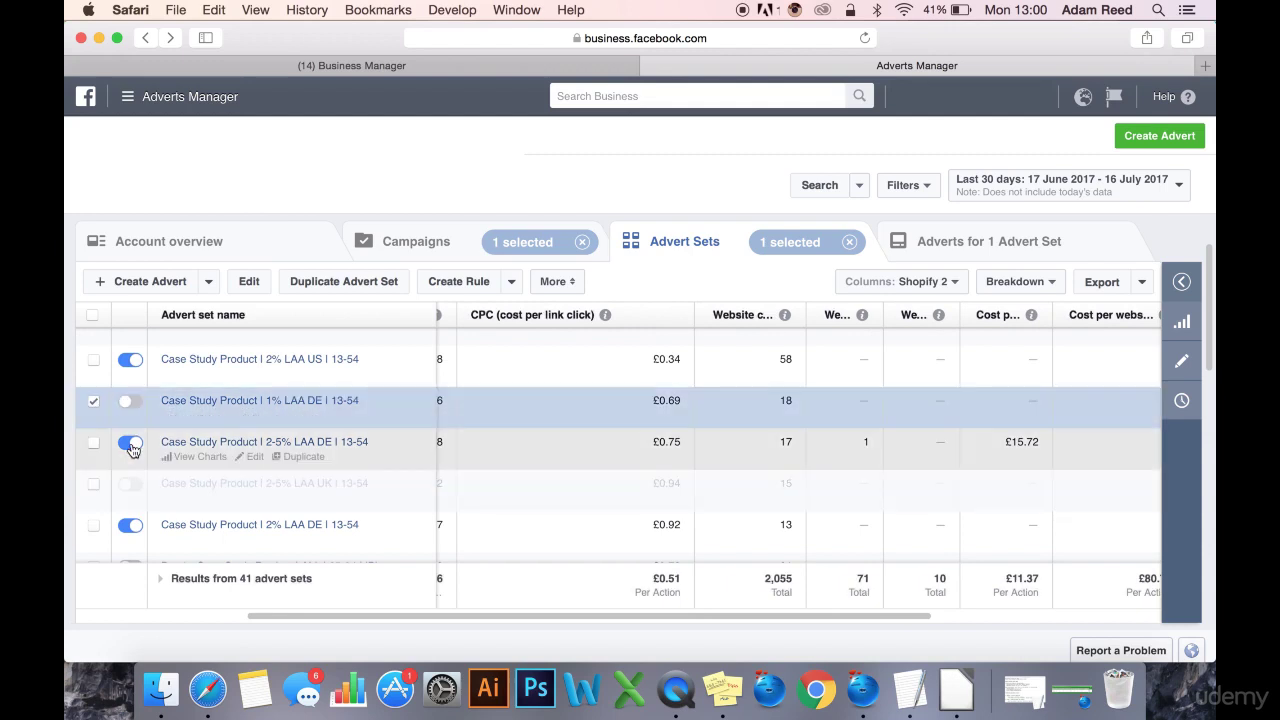
{"action": "left_click", "coordinate": [130, 526]}
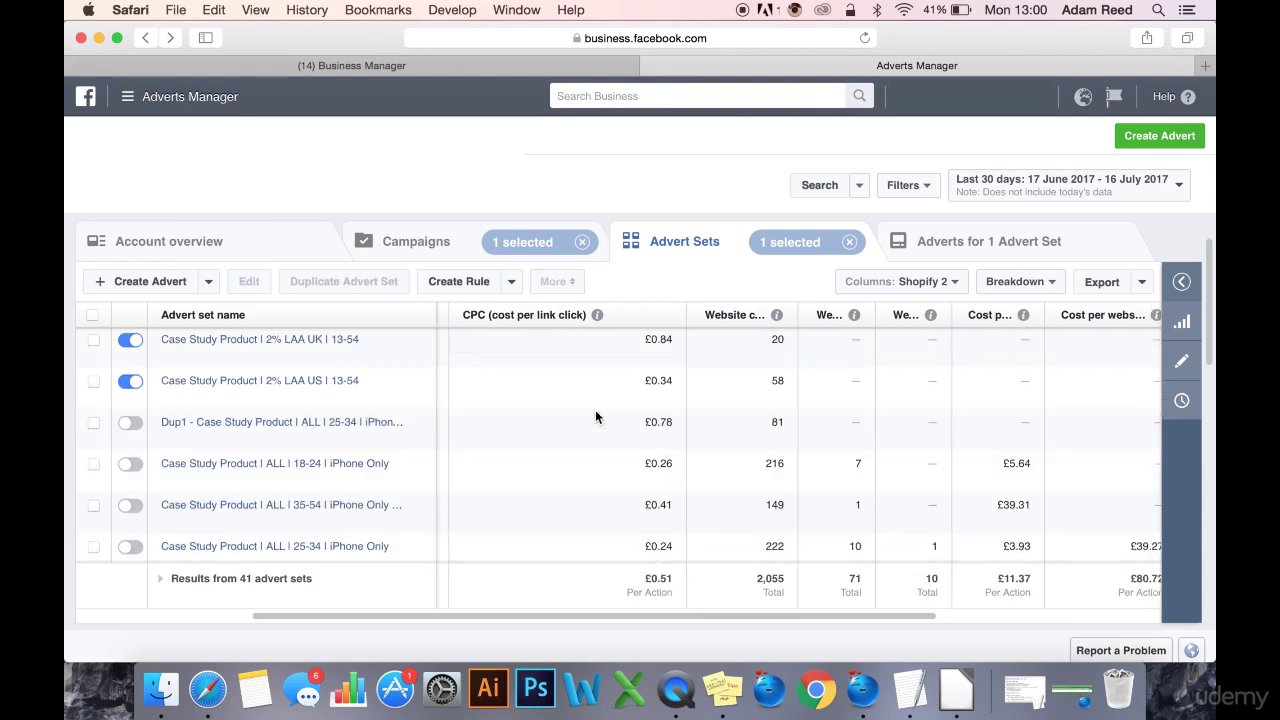
Turn off the 2% LAA UK and 1% LAA UK advert sets for ages 13-54.
{"action": "scroll", "coordinate": [595, 409], "scroll_direction": "up", "scroll_amount": 3}
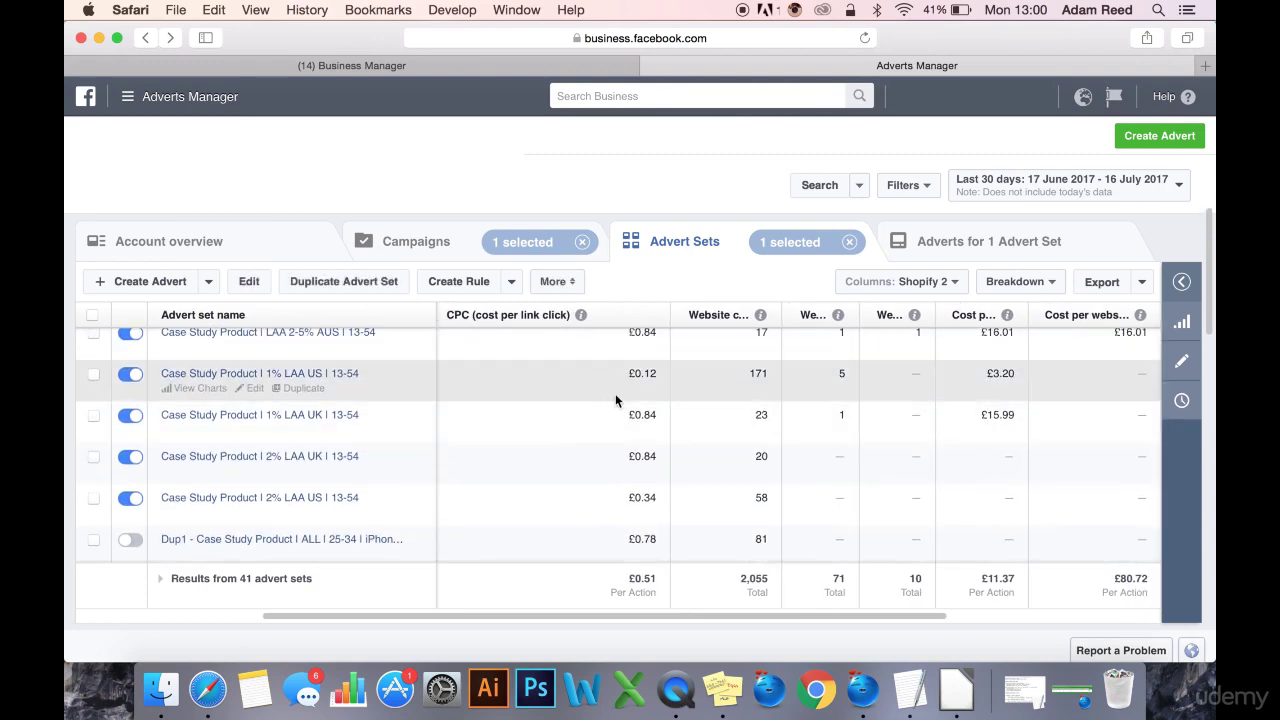
{"action": "scroll", "coordinate": [615, 400], "scroll_direction": "up", "scroll_amount": 2}
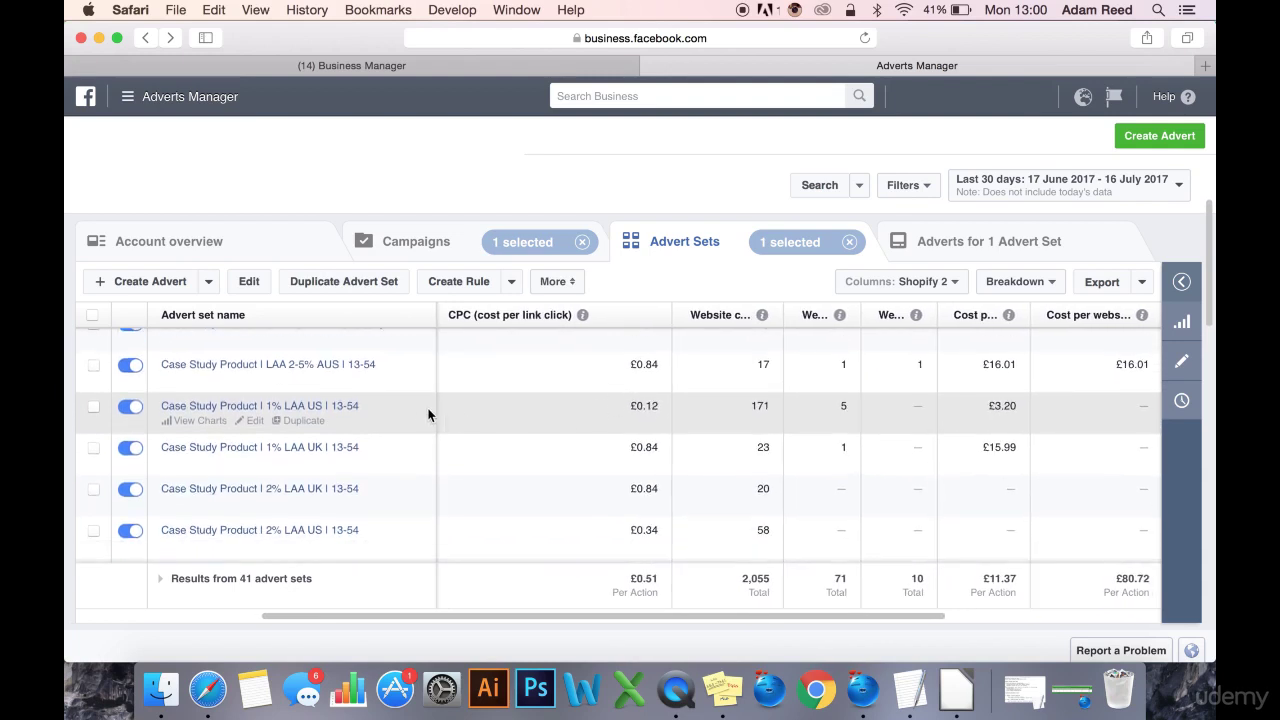
{"action": "left_click", "coordinate": [130, 492]}
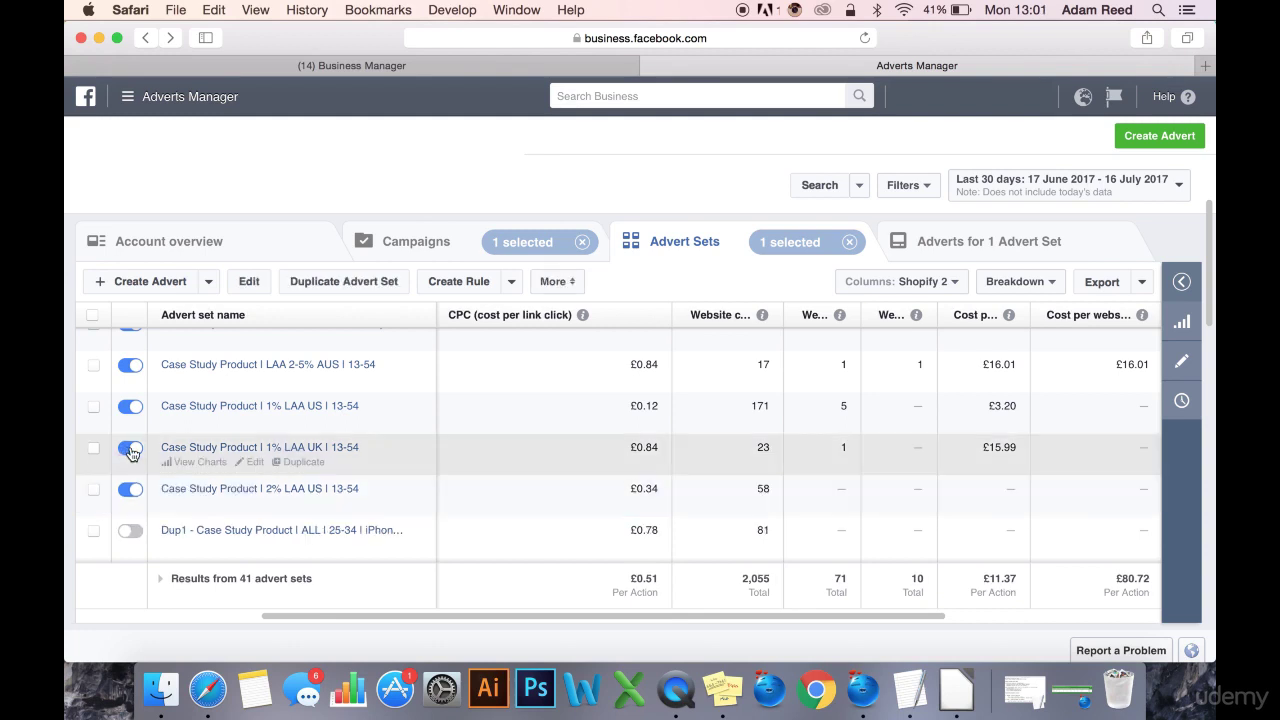
Review the adds to basket, cost per result and amount spent for every advert set that is still running.
{"action": "scroll", "coordinate": [882, 397], "scroll_direction": "up", "scroll_amount": 5}
{"action": "scroll", "coordinate": [882, 397], "scroll_direction": "right", "scroll_amount": 2}
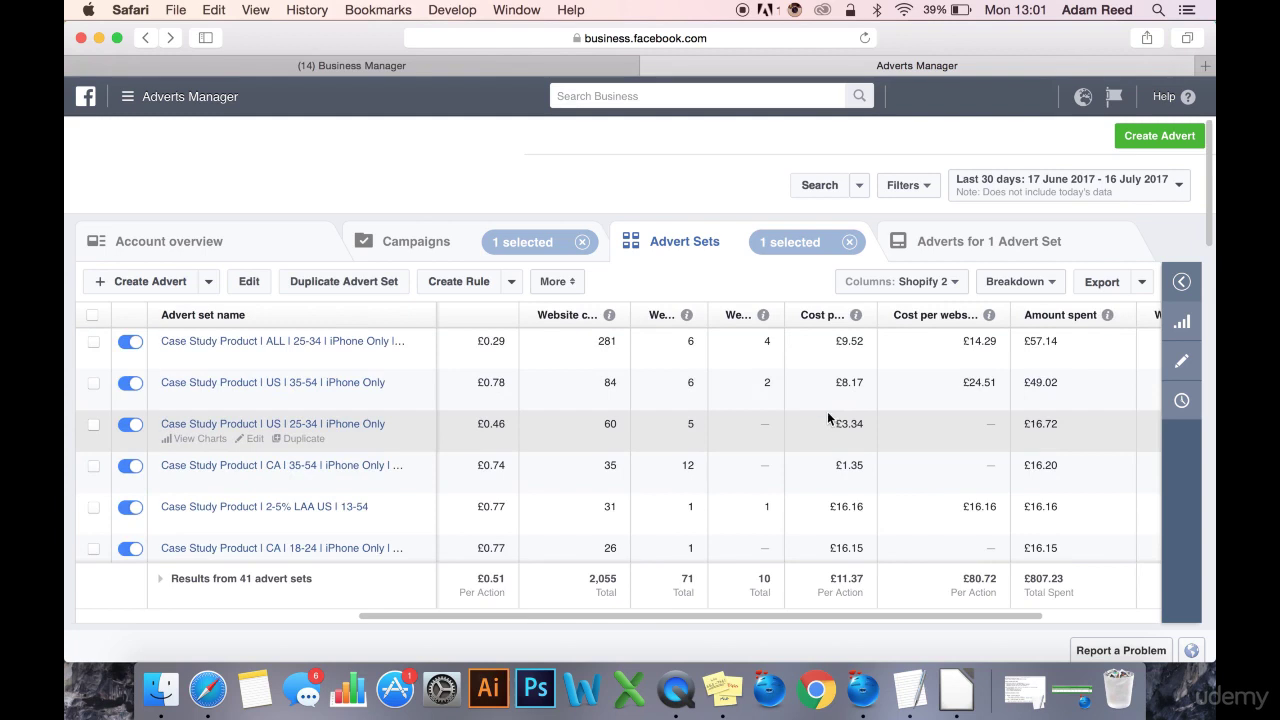
{"action": "scroll", "coordinate": [835, 445], "scroll_direction": "down", "scroll_amount": 1}
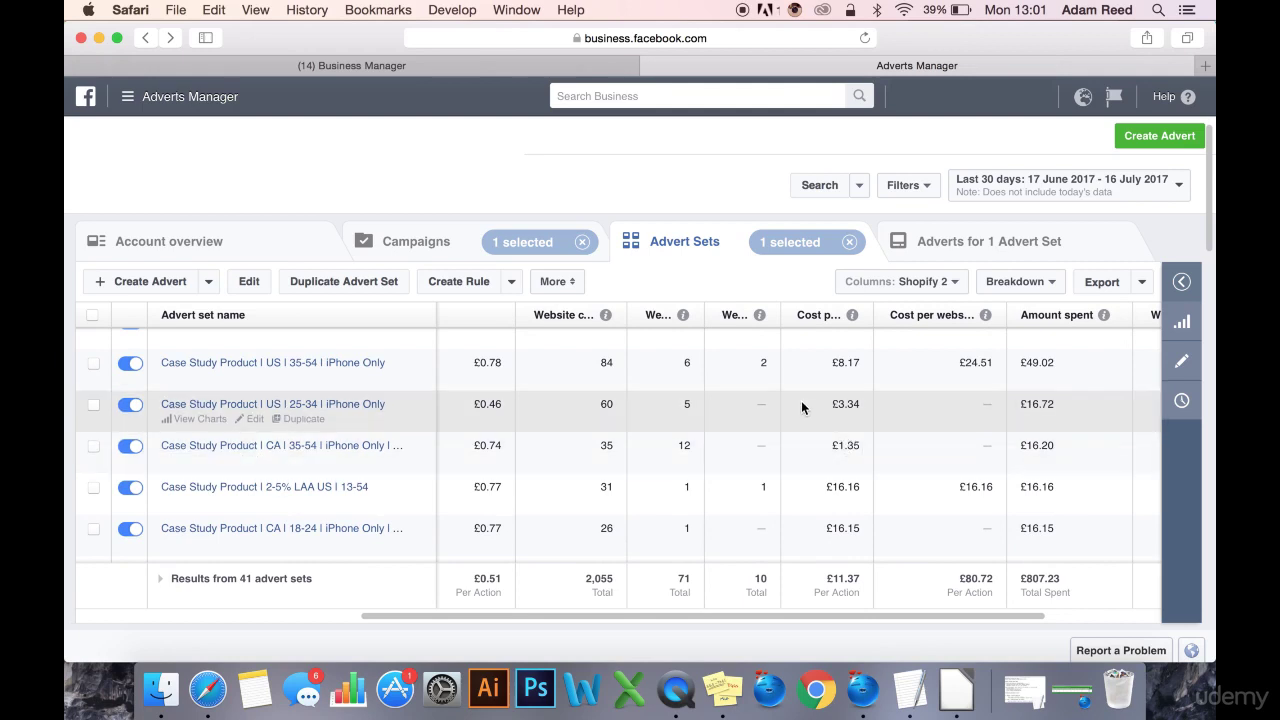
{"action": "scroll", "coordinate": [630, 411], "scroll_direction": "down", "scroll_amount": 1}
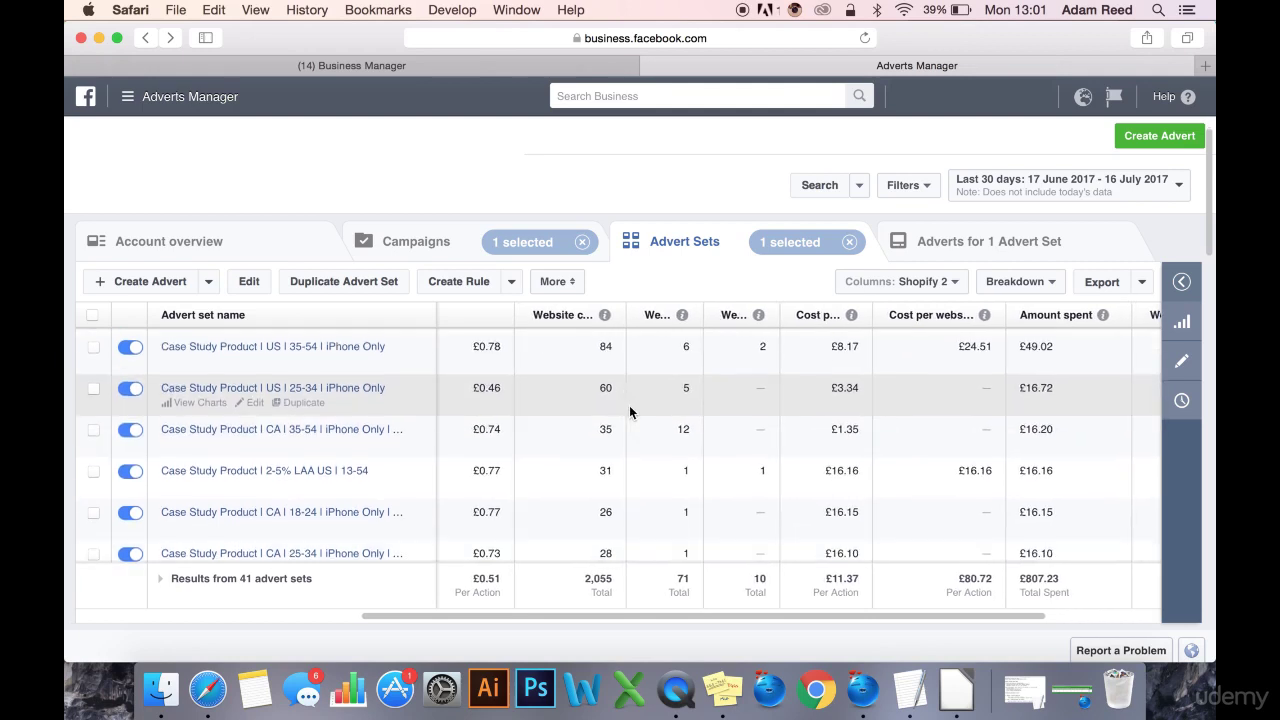
{"action": "scroll", "coordinate": [637, 449], "scroll_direction": "down", "scroll_amount": 6}
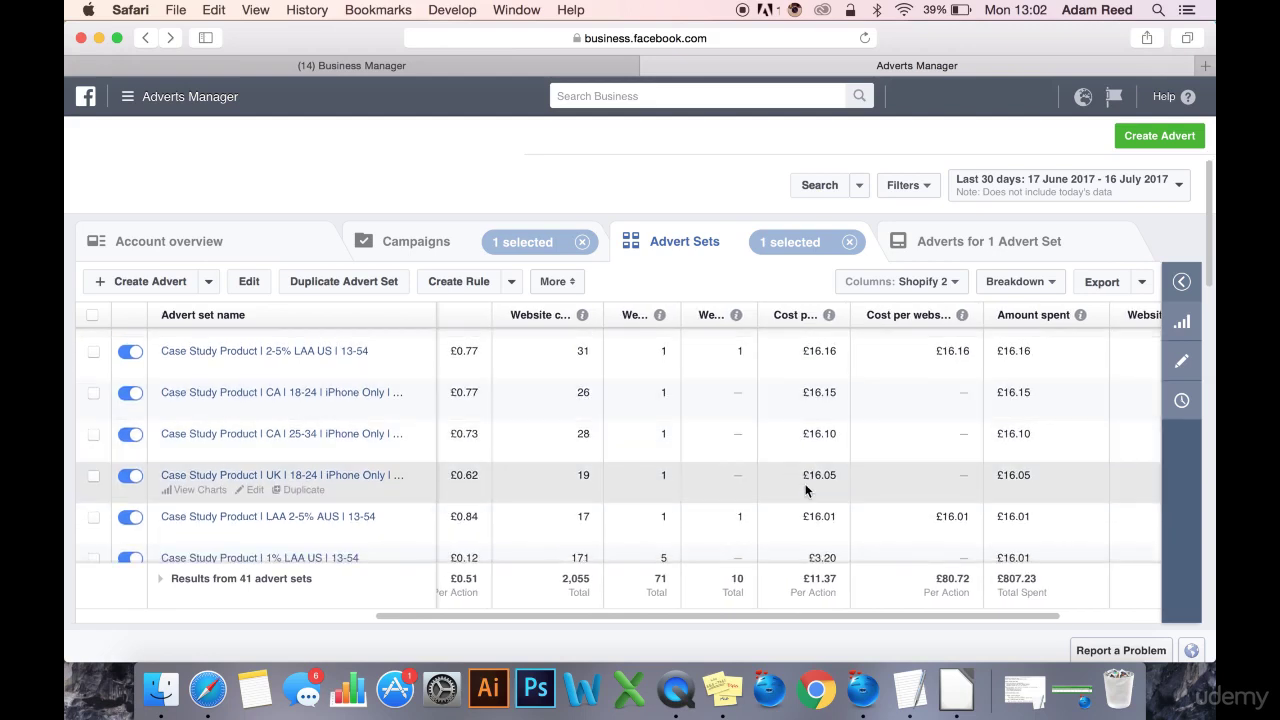
{"action": "scroll", "coordinate": [806, 490], "scroll_direction": "down", "scroll_amount": 1}
{"action": "scroll", "coordinate": [806, 490], "scroll_direction": "down", "scroll_amount": 1}
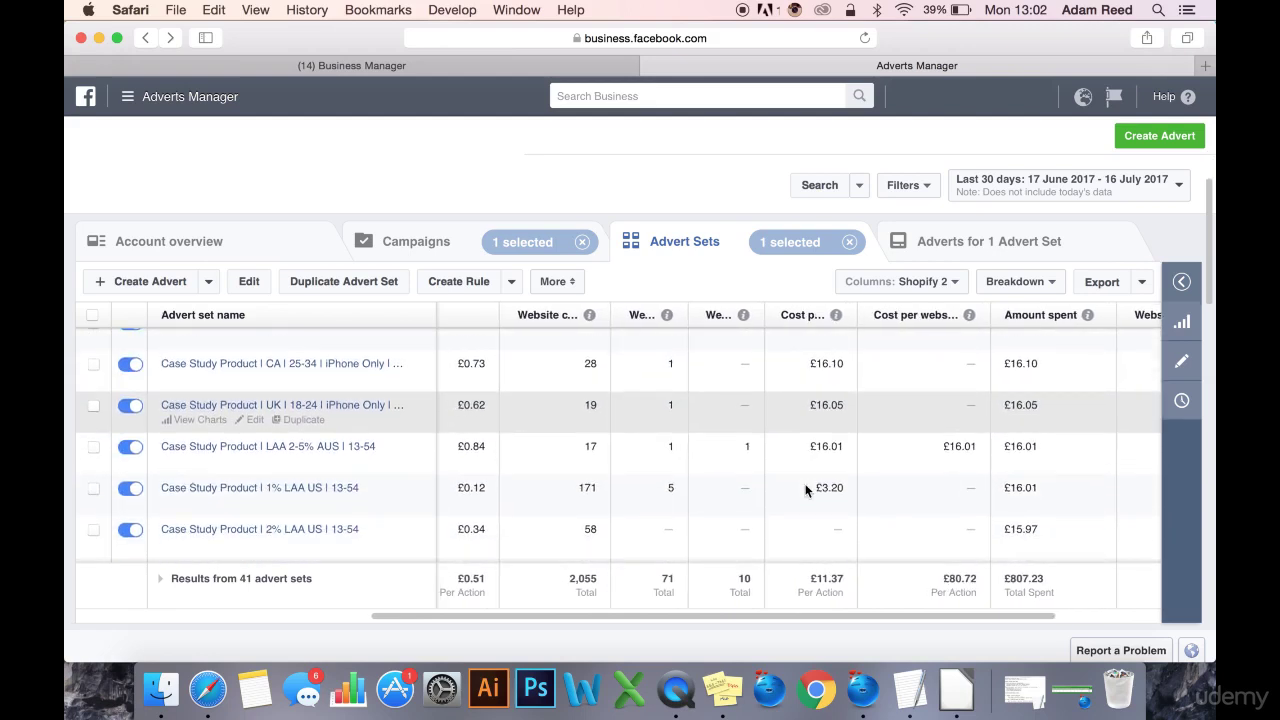
{"action": "scroll", "coordinate": [811, 514], "scroll_direction": "down", "scroll_amount": 1}
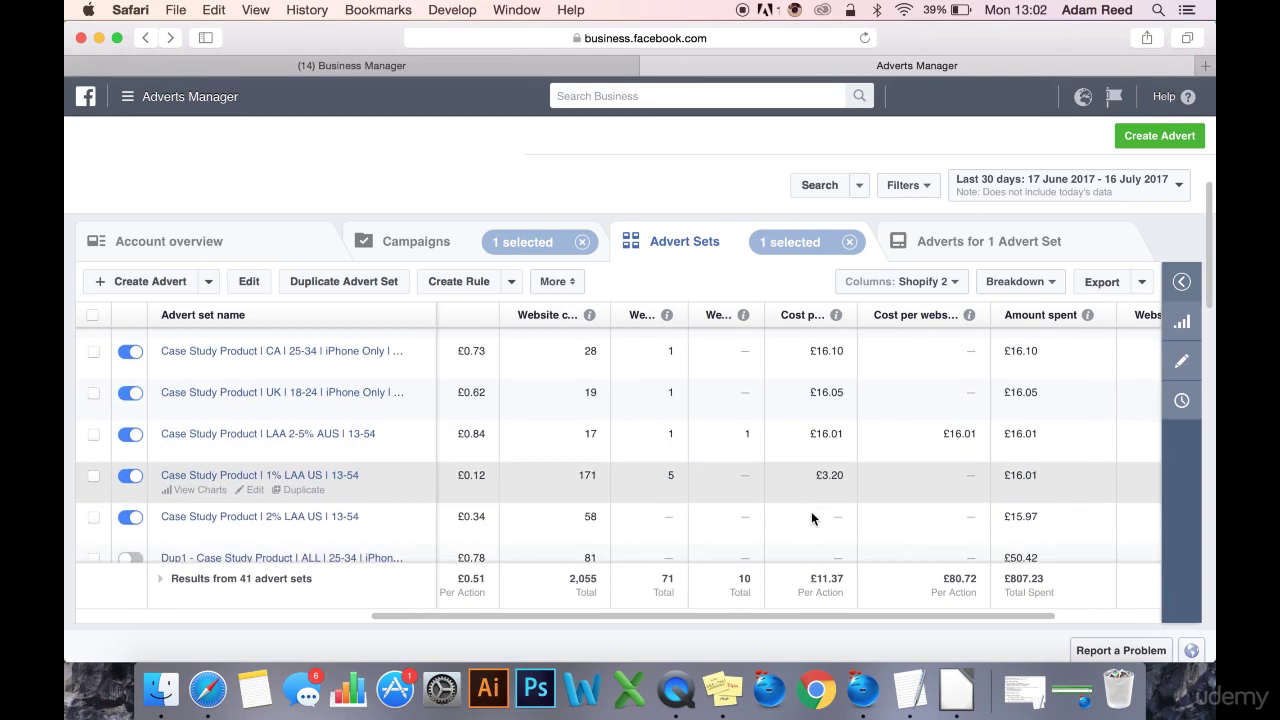
{"action": "scroll", "coordinate": [811, 514], "scroll_direction": "down", "scroll_amount": 2}
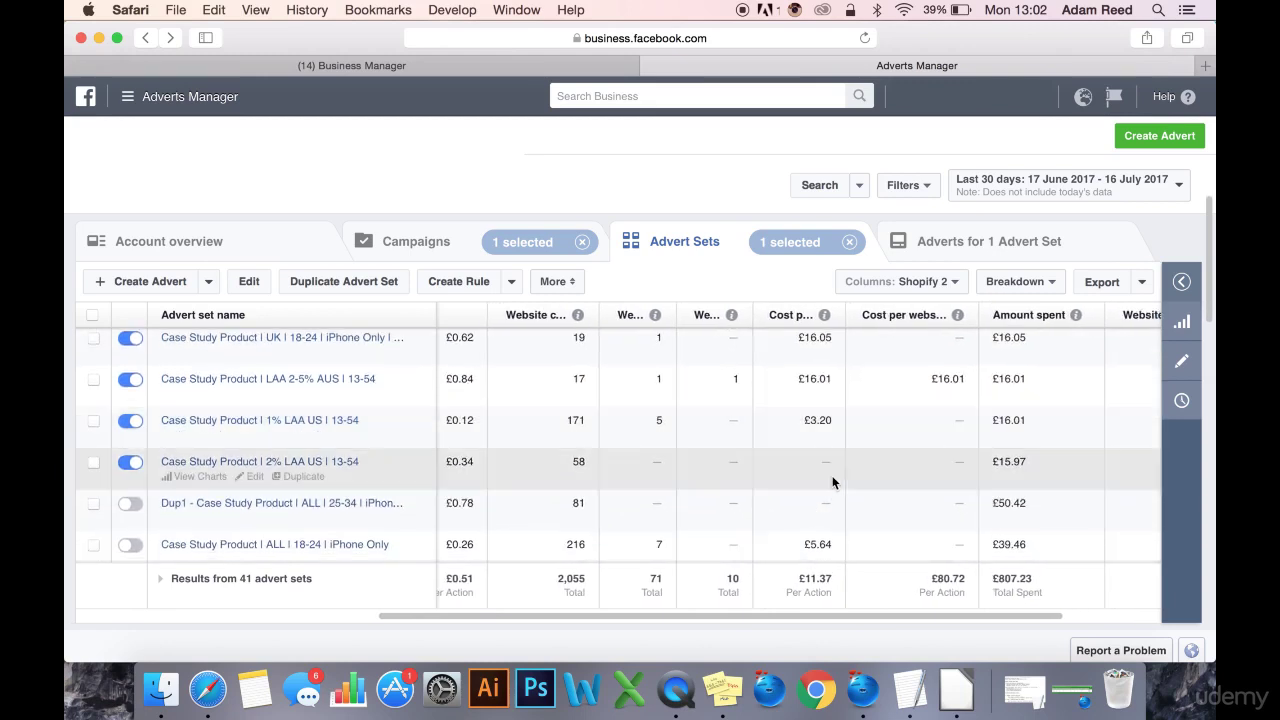
{"action": "scroll", "coordinate": [823, 451], "scroll_direction": "left", "scroll_amount": 1}
{"action": "scroll", "coordinate": [835, 430], "scroll_direction": "up", "scroll_amount": 3}
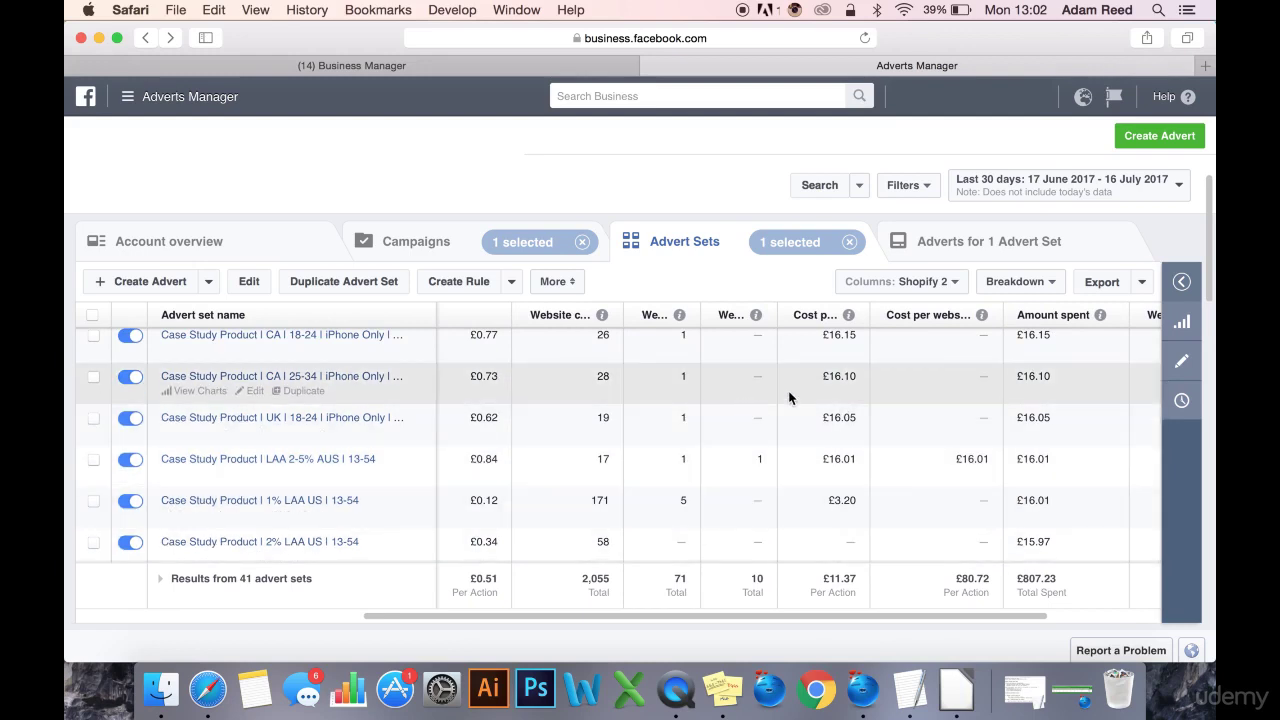
Compare the amount spent with the website purchase value and return for each of the remaining active advert sets.
{"action": "scroll", "coordinate": [788, 397], "scroll_direction": "down", "scroll_amount": 1}
{"action": "scroll", "coordinate": [924, 427], "scroll_direction": "right", "scroll_amount": 2}
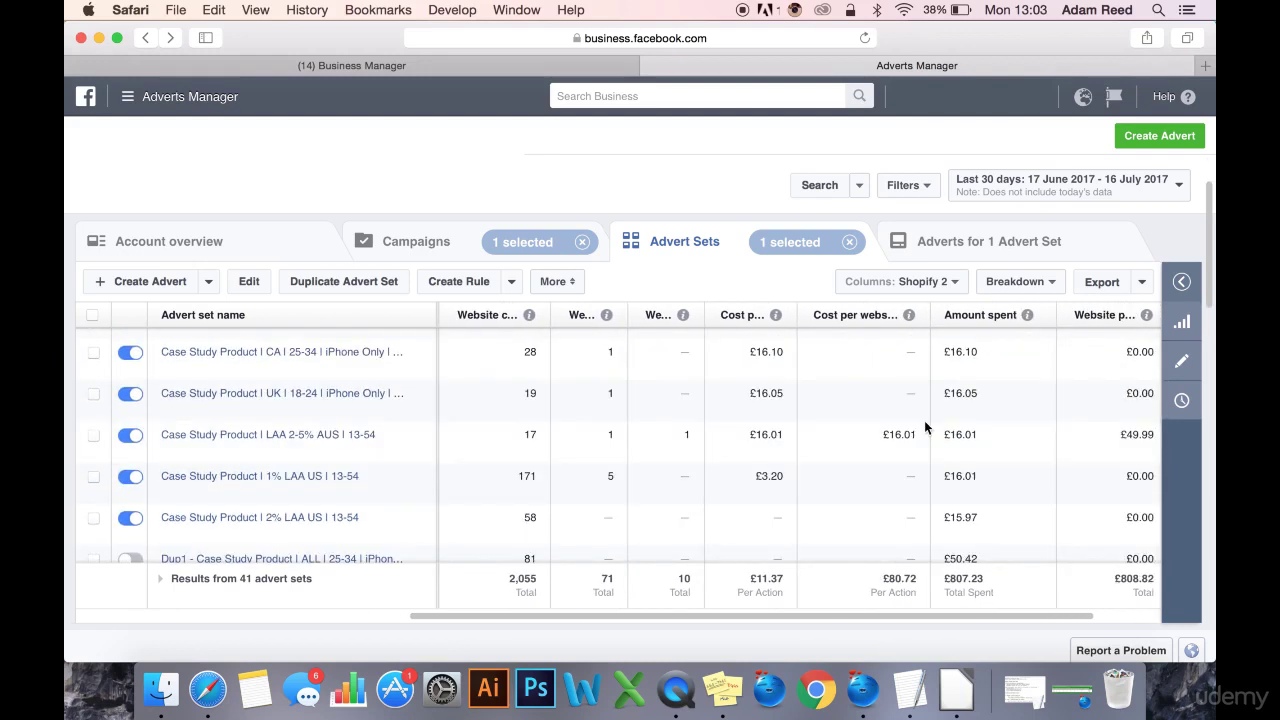
{"action": "scroll", "coordinate": [924, 427], "scroll_direction": "up", "scroll_amount": 1}
{"action": "scroll", "coordinate": [924, 427], "scroll_direction": "right", "scroll_amount": 1}
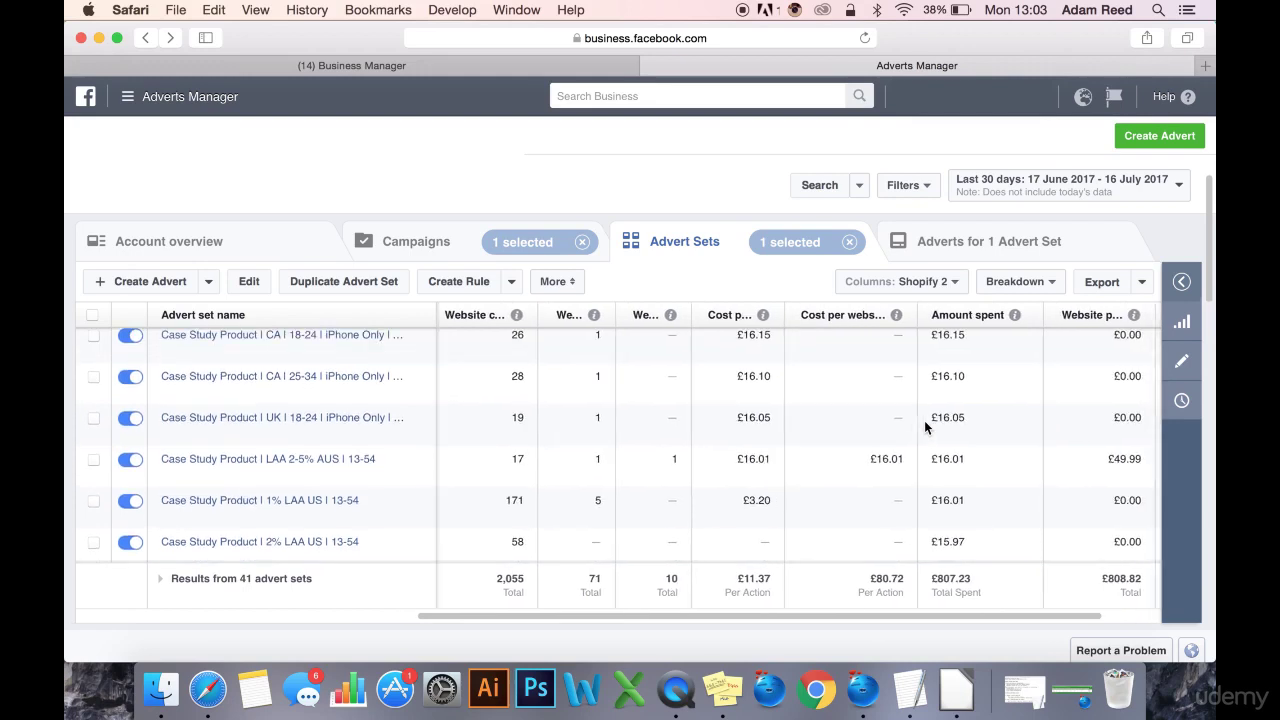
{"action": "scroll", "coordinate": [924, 427], "scroll_direction": "right", "scroll_amount": 2}
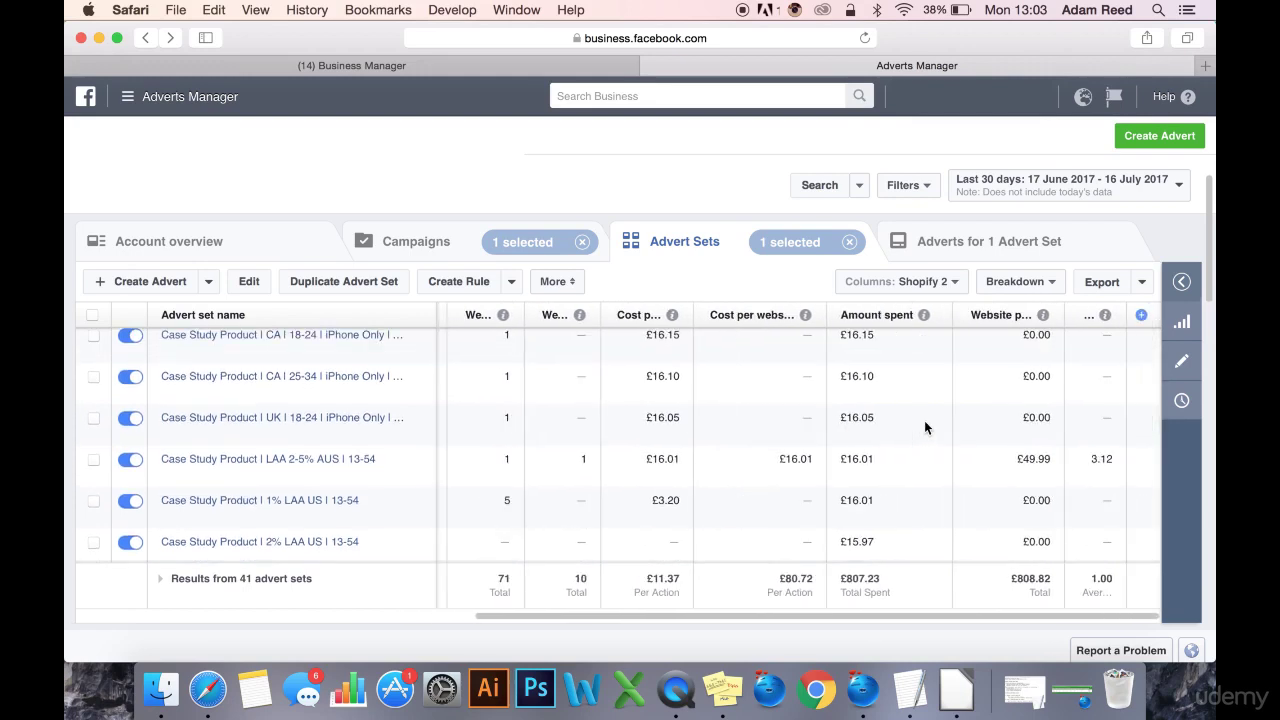
{"action": "scroll", "coordinate": [860, 410], "scroll_direction": "up", "scroll_amount": 3}
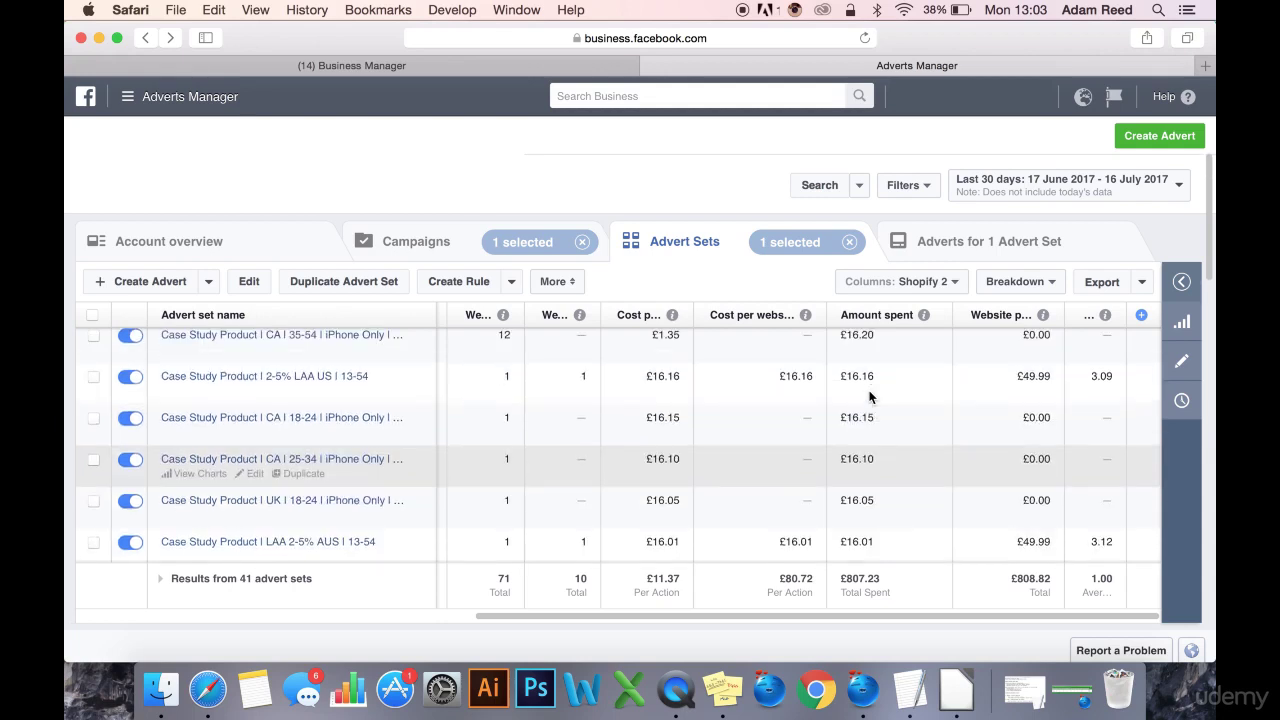
{"action": "scroll", "coordinate": [870, 397], "scroll_direction": "up", "scroll_amount": 3}
{"action": "scroll", "coordinate": [869, 397], "scroll_direction": "up", "scroll_amount": 1}
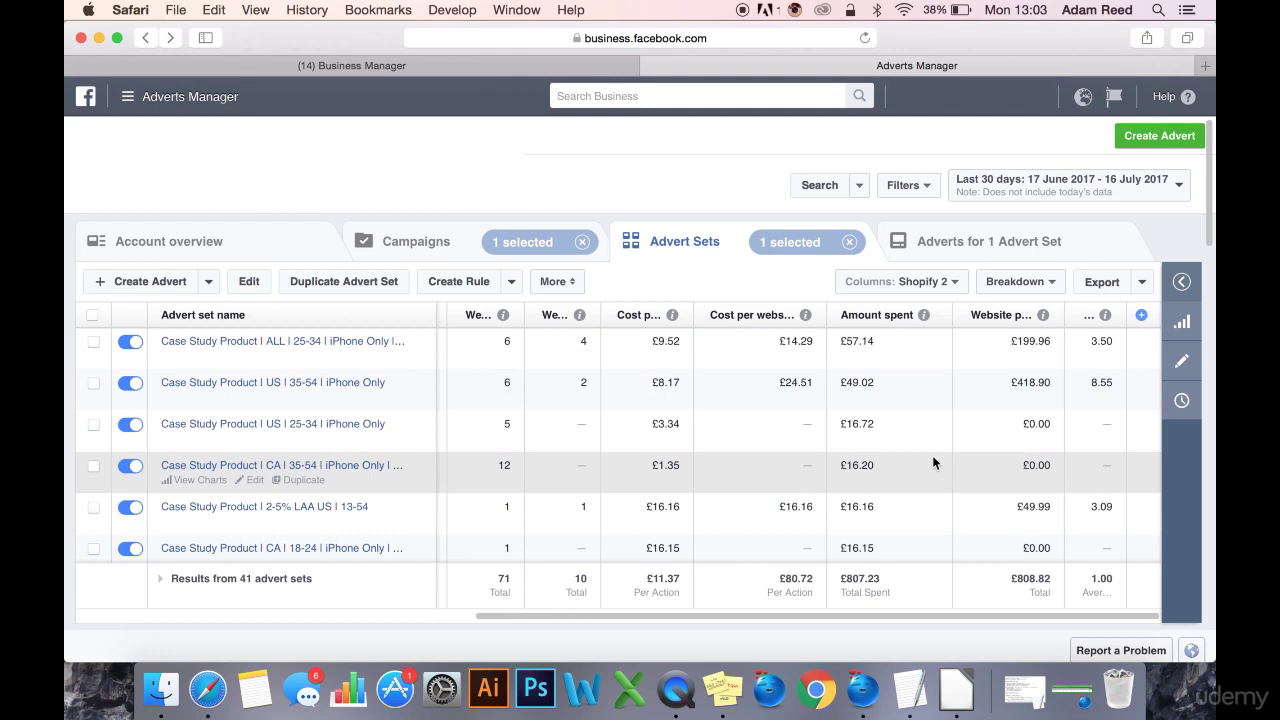
{"action": "scroll", "coordinate": [932, 463], "scroll_direction": "down", "scroll_amount": 2}
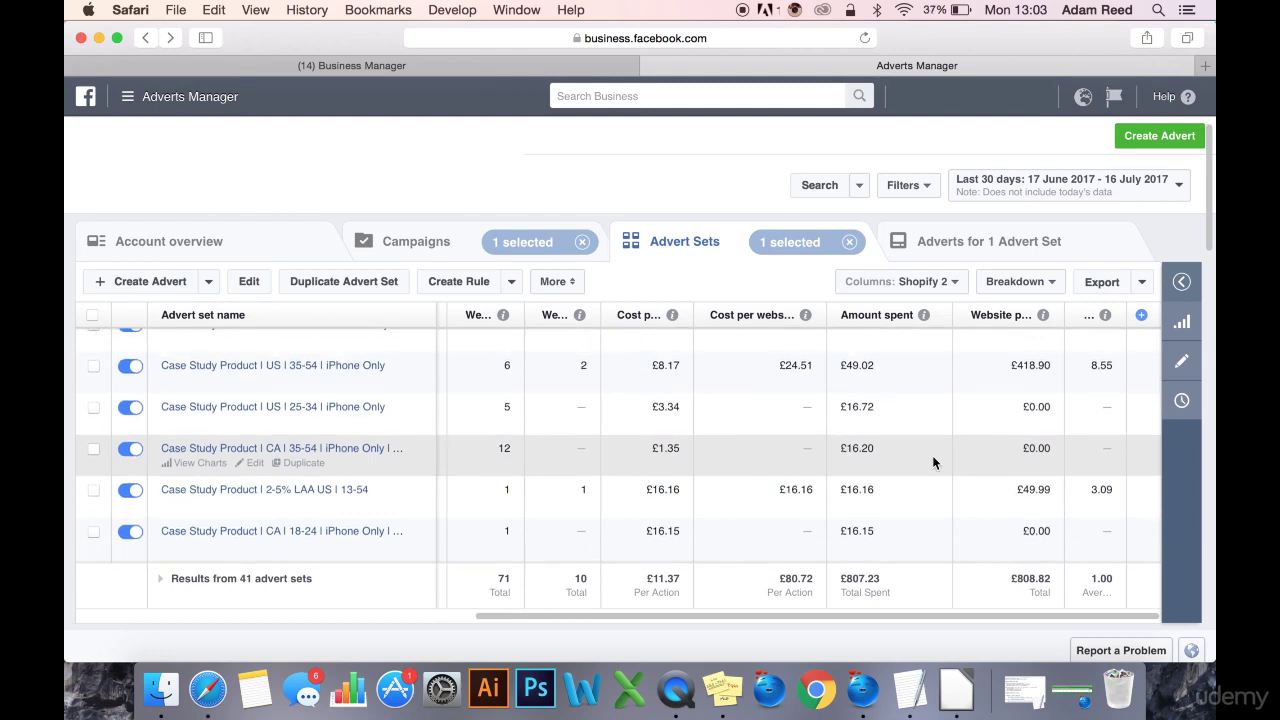
{"action": "scroll", "coordinate": [932, 463], "scroll_direction": "down", "scroll_amount": 5}
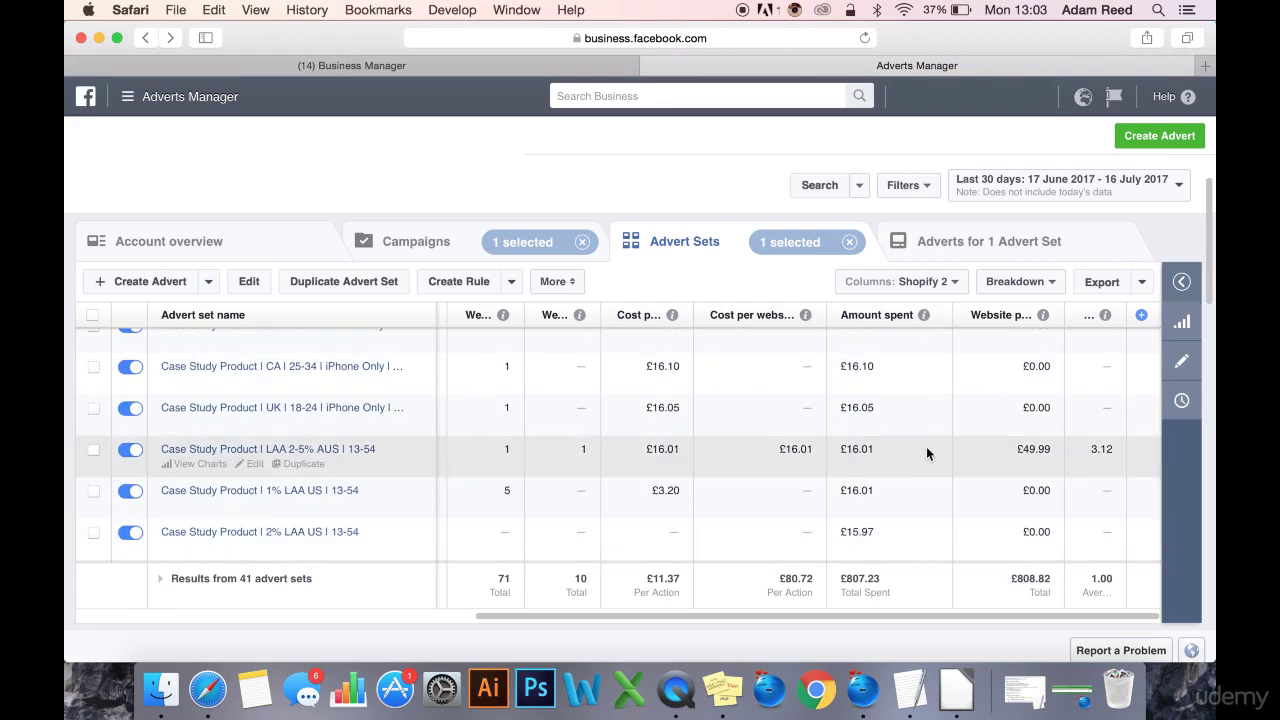
{"action": "scroll", "coordinate": [878, 438], "scroll_direction": "up", "scroll_amount": 1}
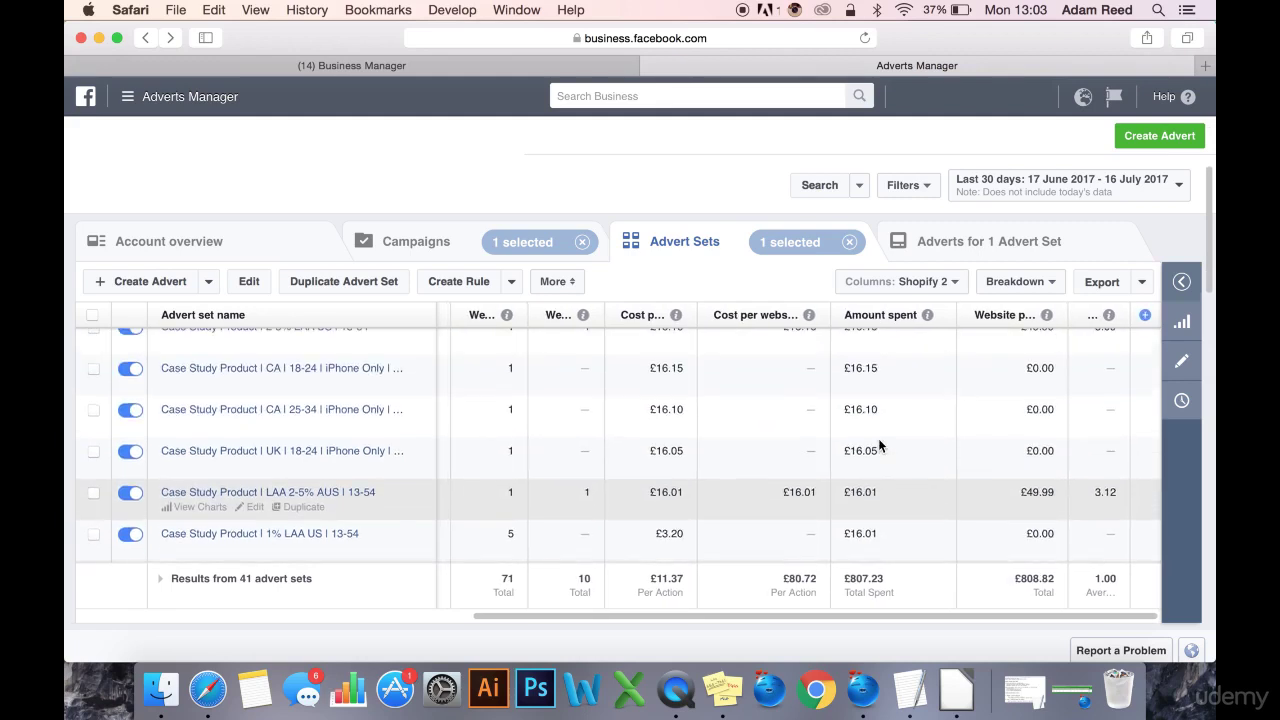
{"action": "scroll", "coordinate": [879, 441], "scroll_direction": "up", "scroll_amount": 3}
{"action": "mouse_move", "coordinate": [873, 461]}
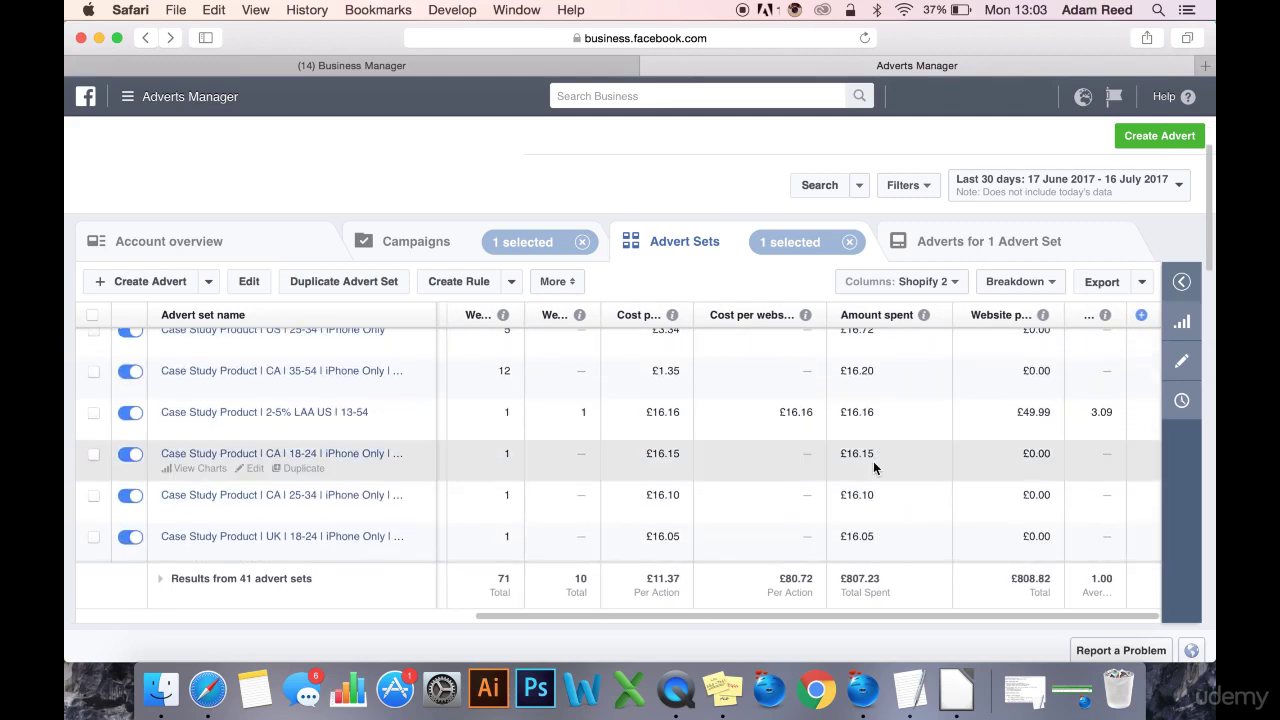